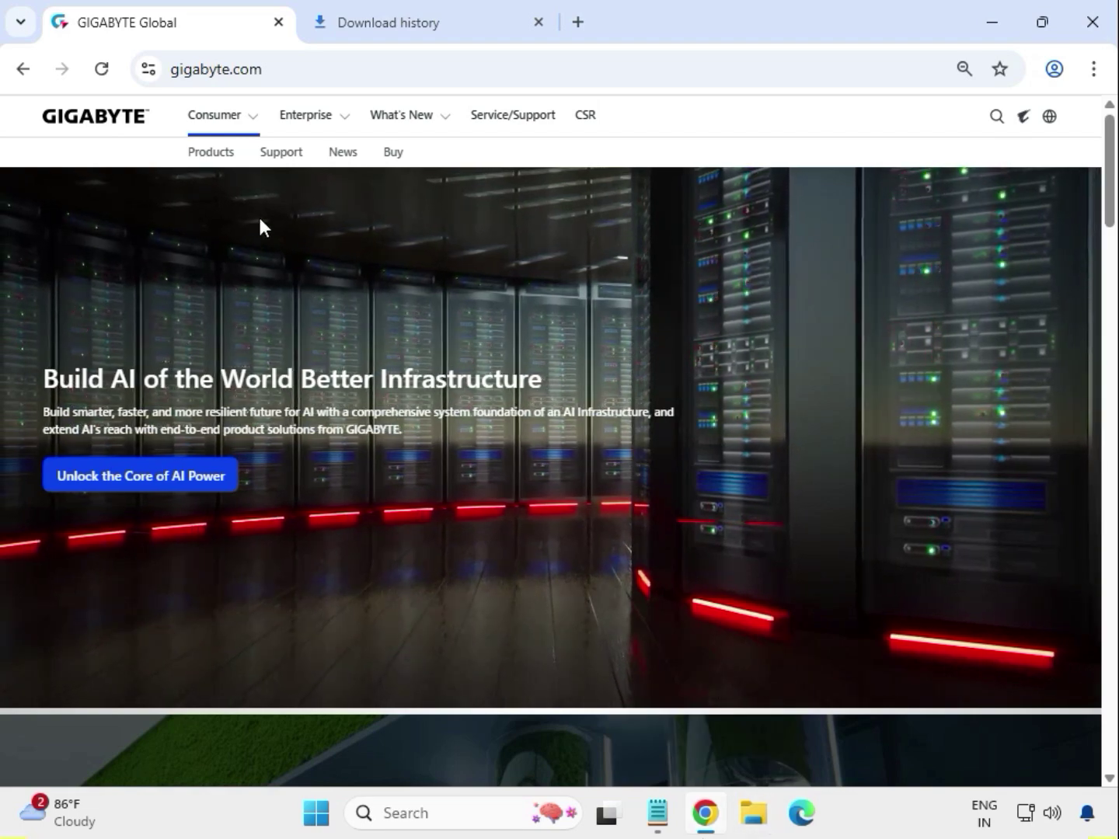
{"action": "mouse_move", "coordinate": [266, 153]}
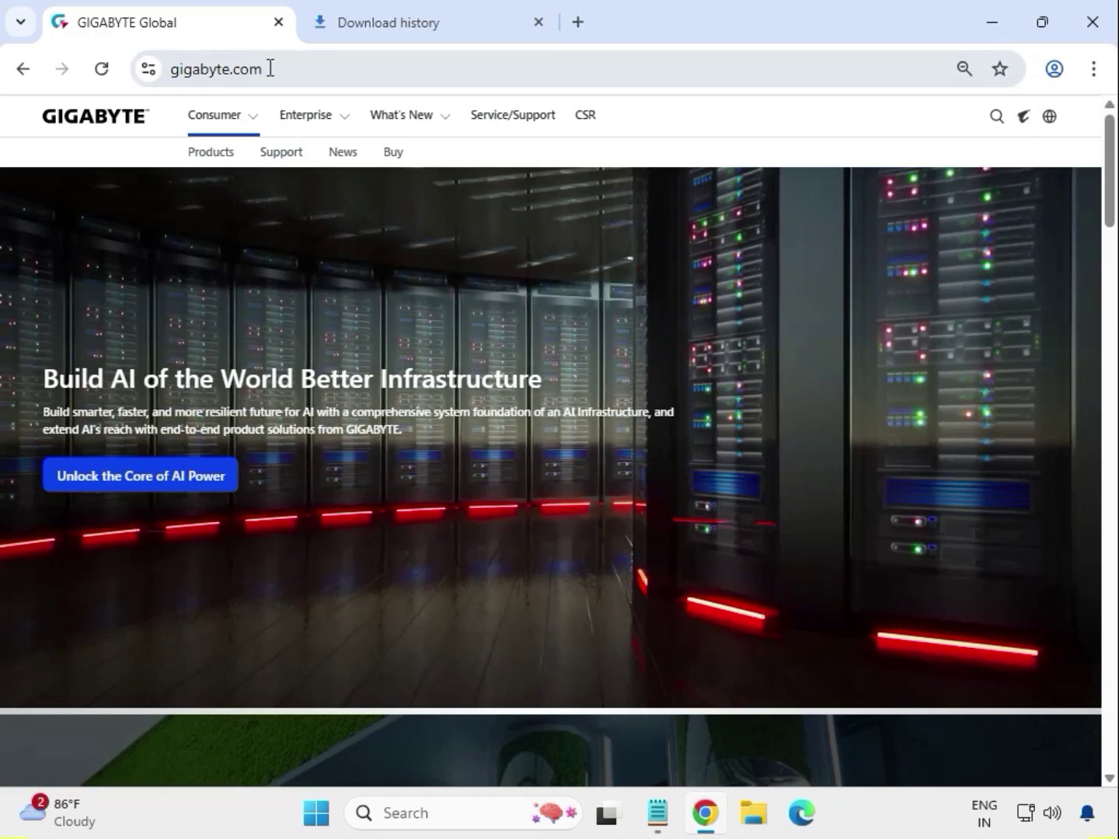
{"action": "left_click", "coordinate": [270, 68]}
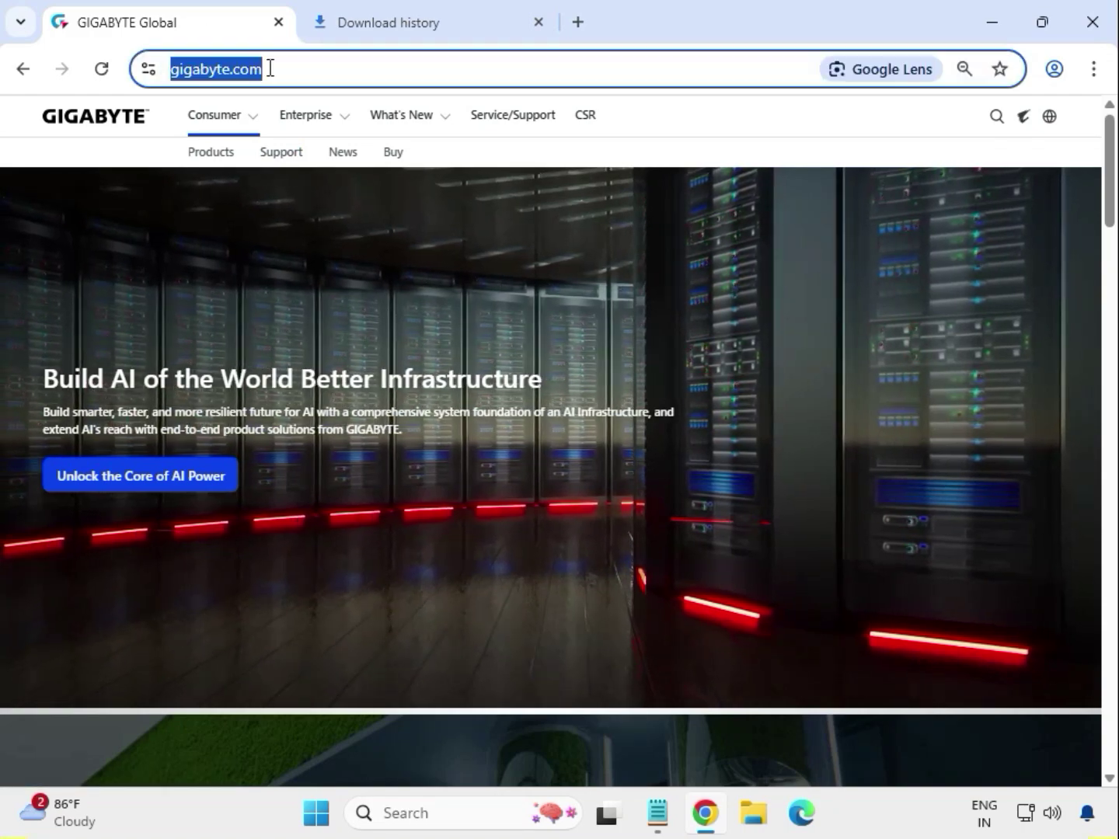
{"action": "left_click", "coordinate": [304, 70]}
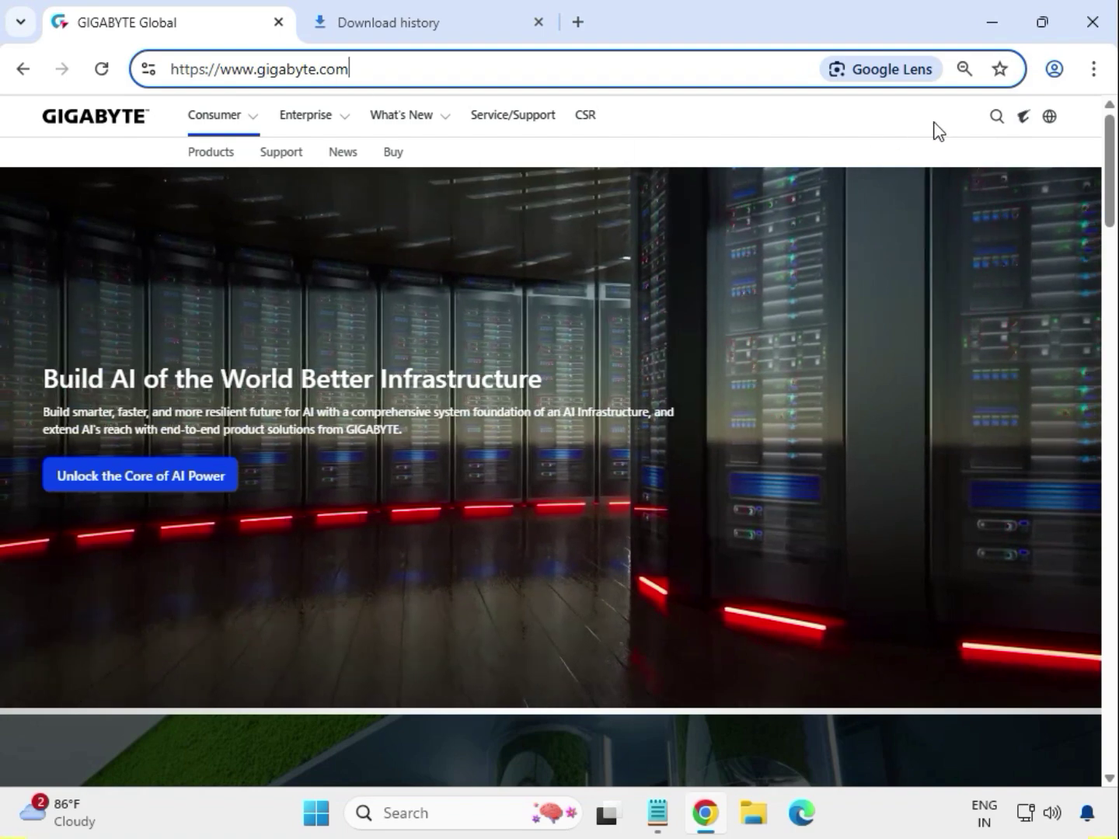
{"action": "left_click", "coordinate": [994, 125]}
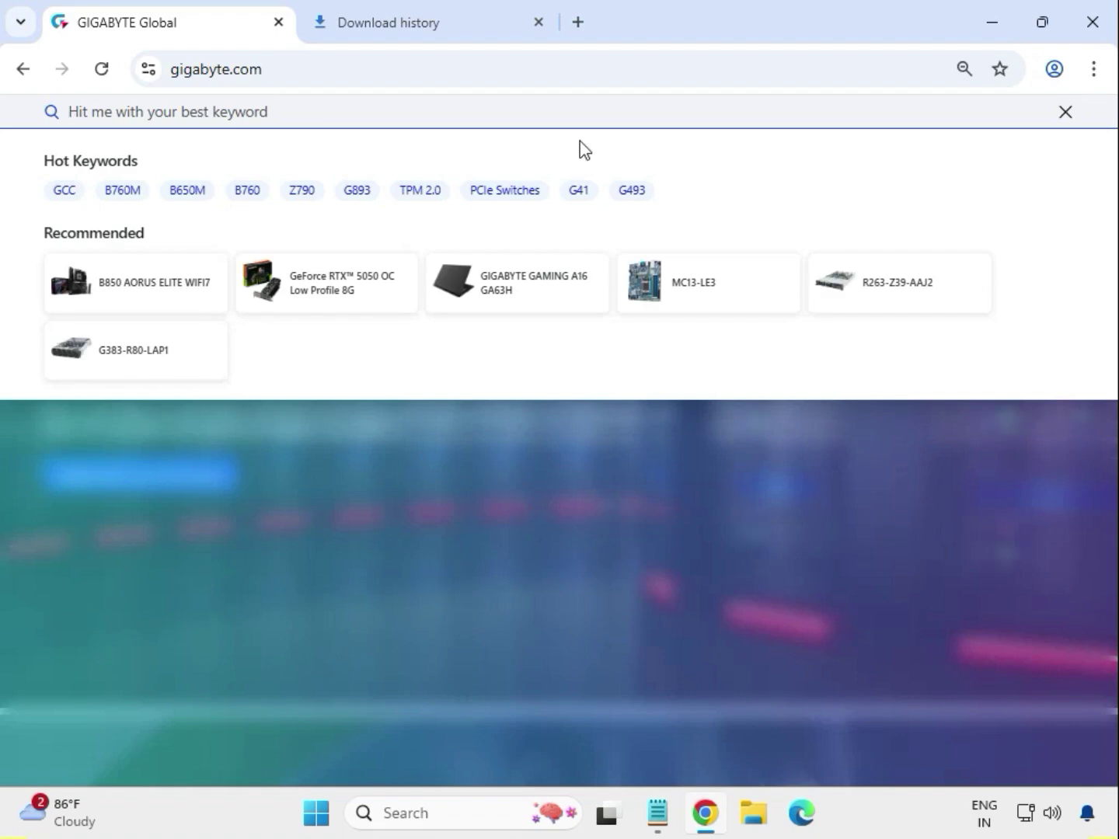
{"action": "type", "text": "B550 AORUS ELITE V2"}
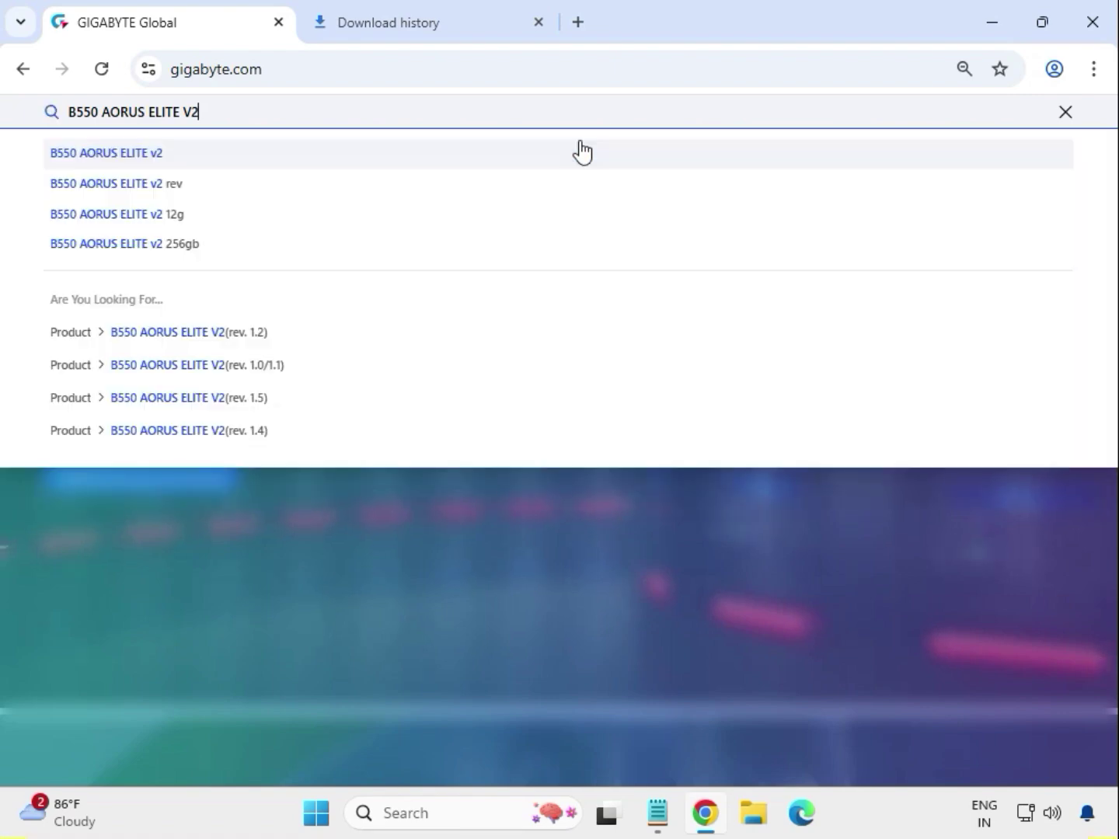
{"action": "left_click", "coordinate": [582, 153]}
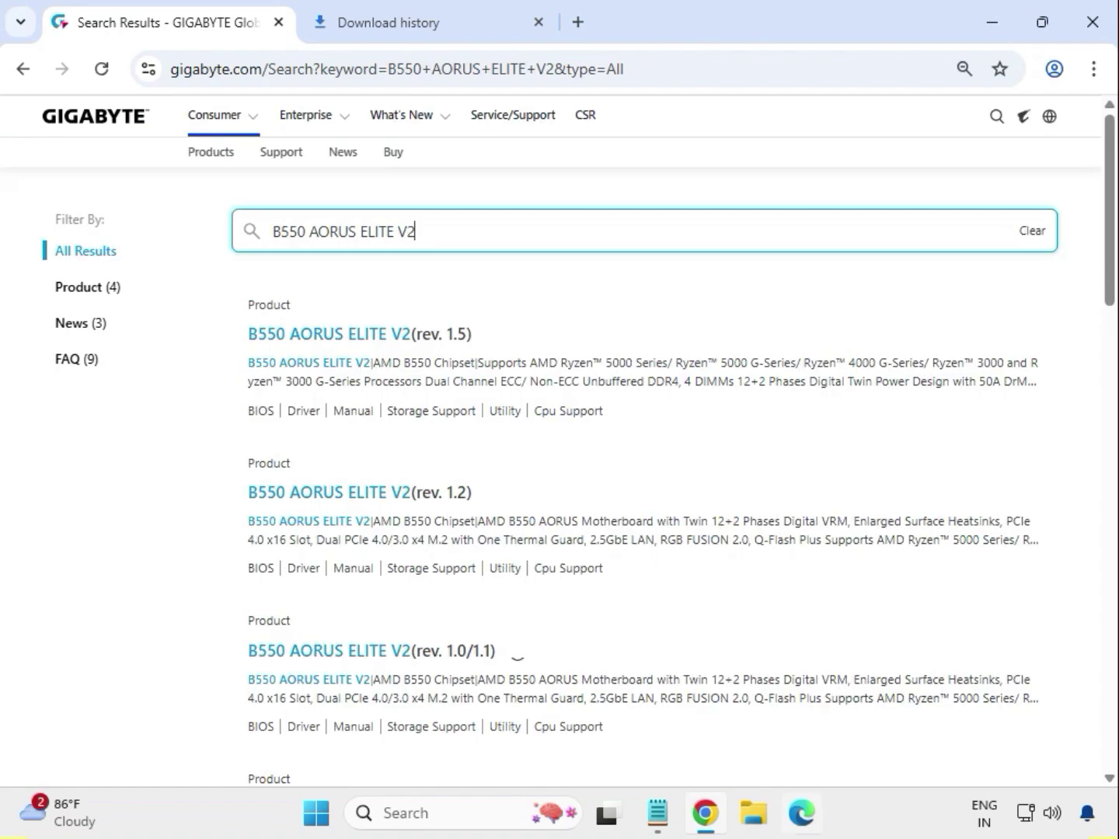
Step: Narrow the search results to products and open the support page of the B550 AORUS ELITE V2 (rev. 1.5)
{"action": "left_click", "coordinate": [93, 291]}
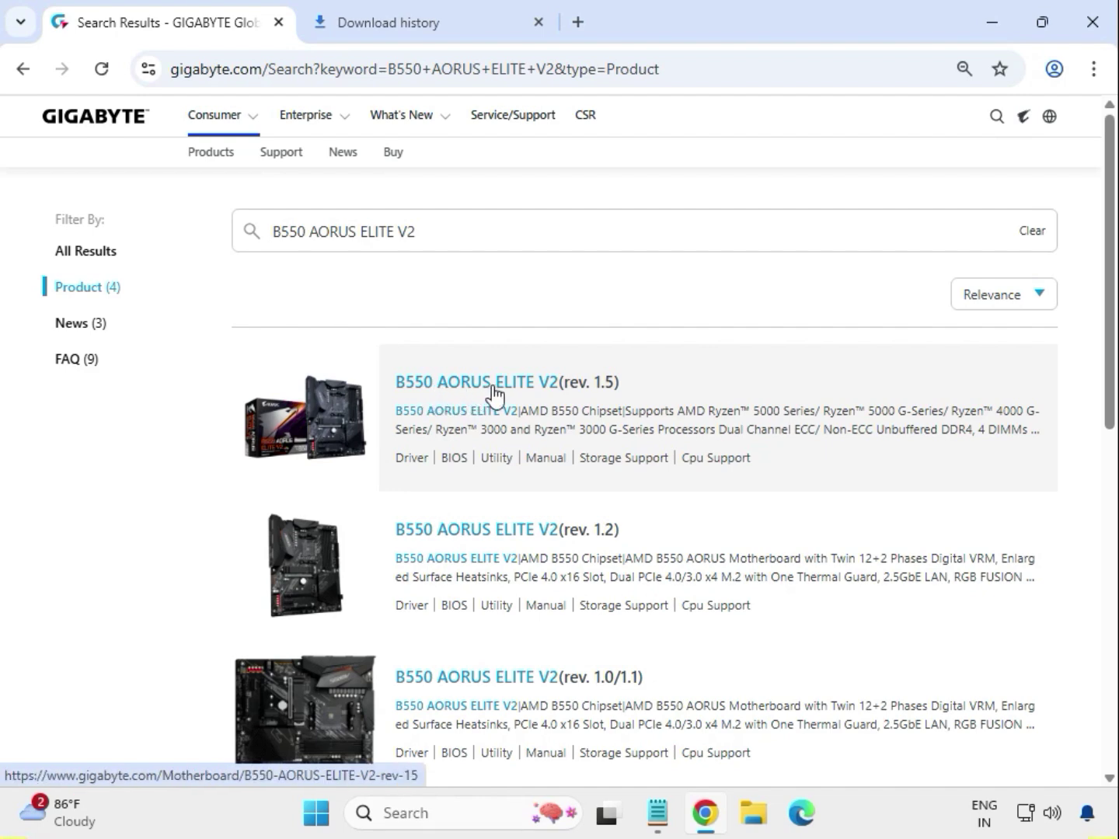
{"action": "left_click", "coordinate": [494, 395]}
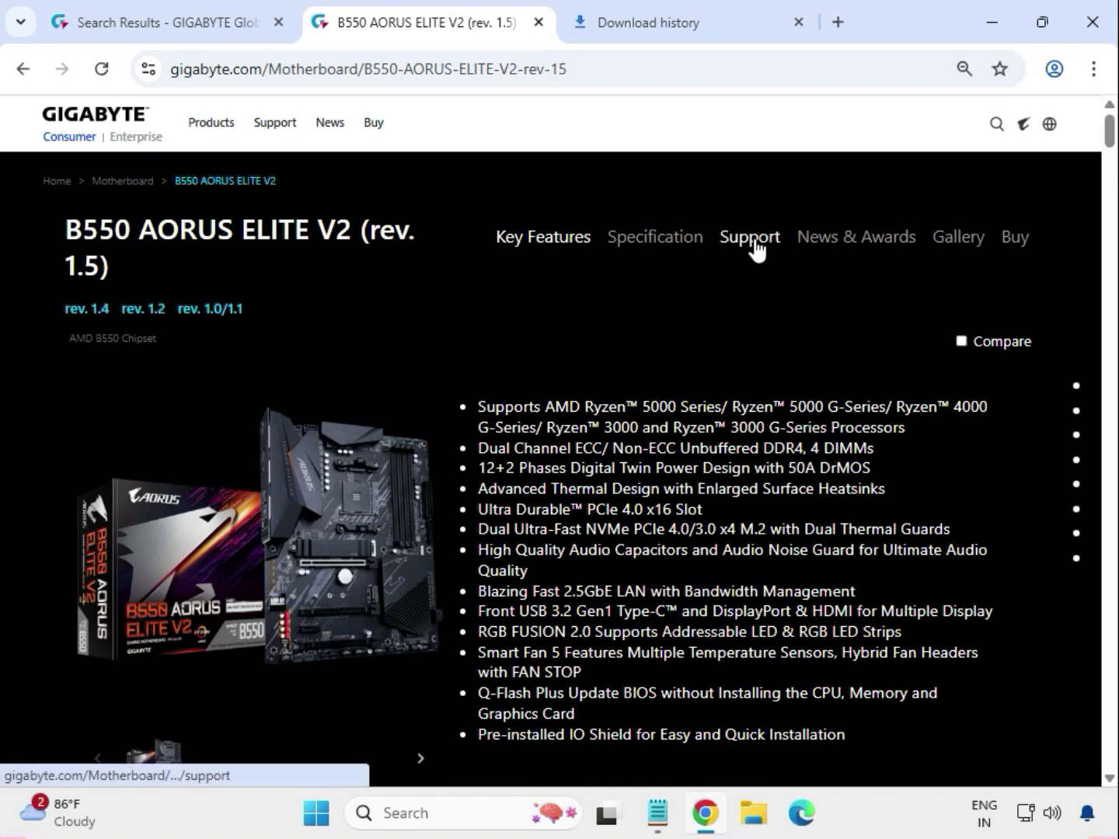
{"action": "left_click", "coordinate": [753, 242]}
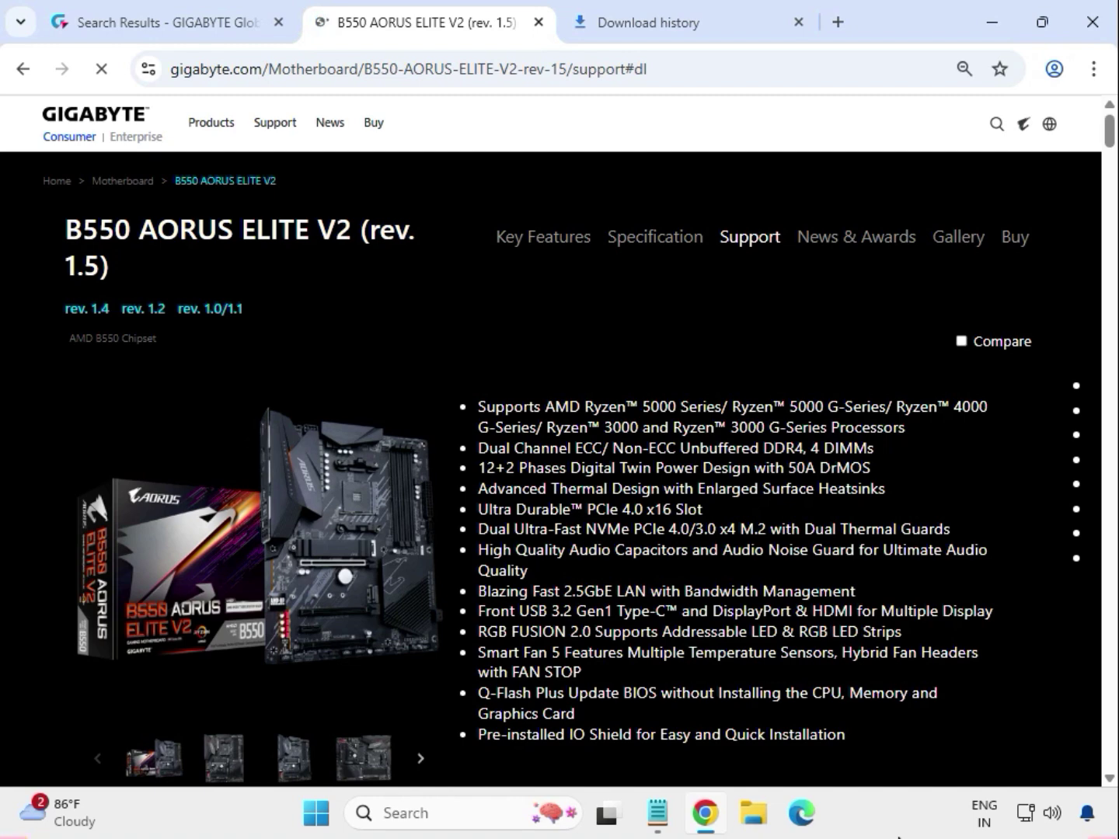
Step: Set the driver OS to Windows 11 64bit and download the Realtek HD Audio Driver
{"action": "left_click", "coordinate": [228, 454]}
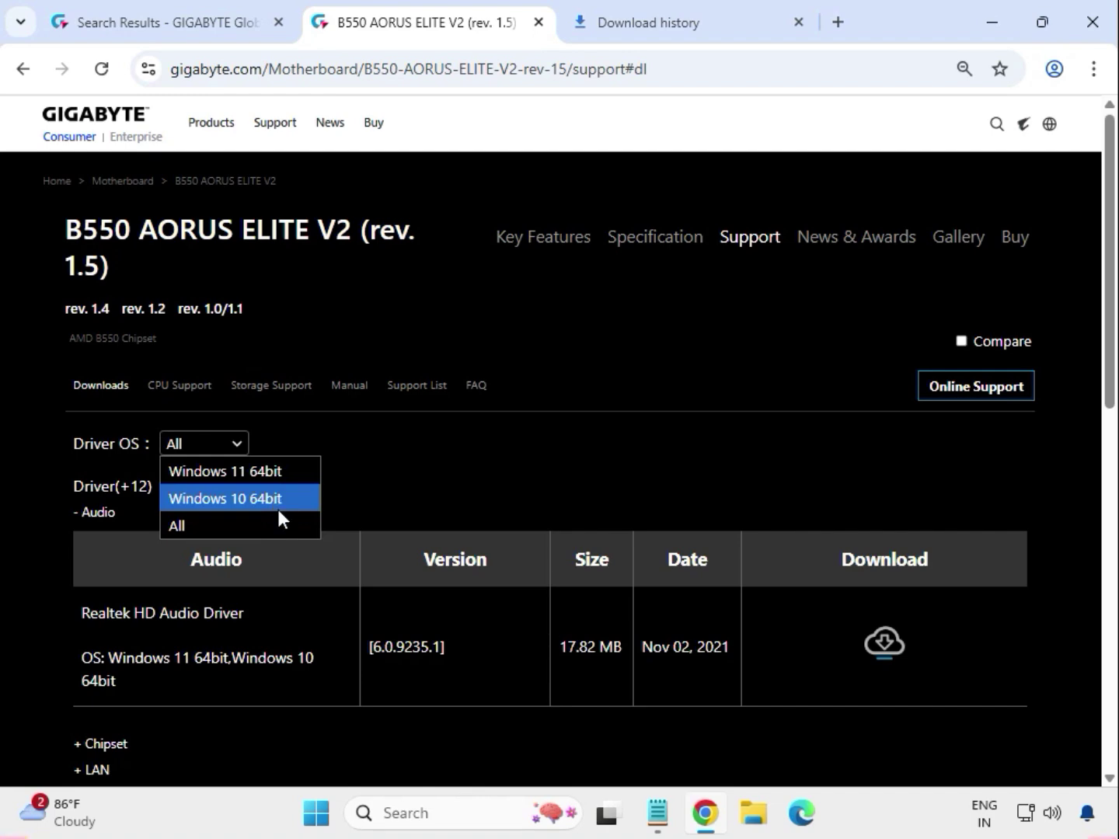
{"action": "left_click", "coordinate": [285, 474]}
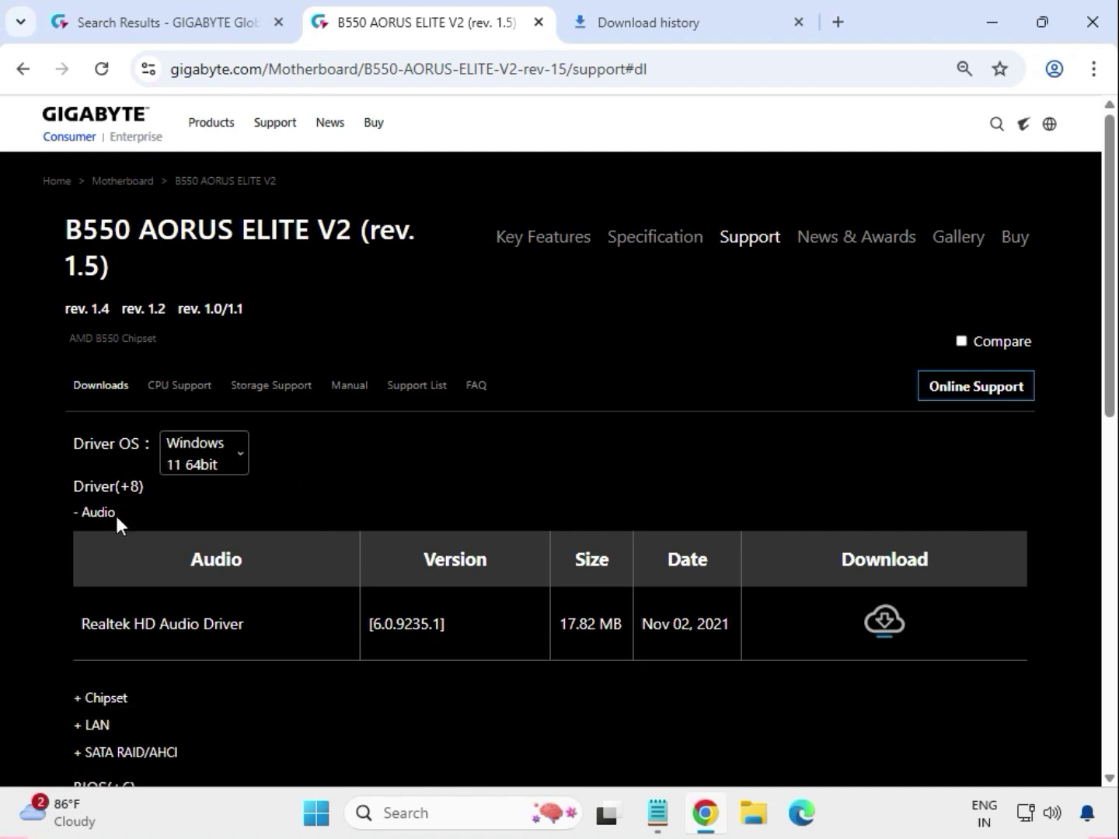
{"action": "left_click_drag", "start_coordinate": [93, 634], "coordinate": [251, 643]}
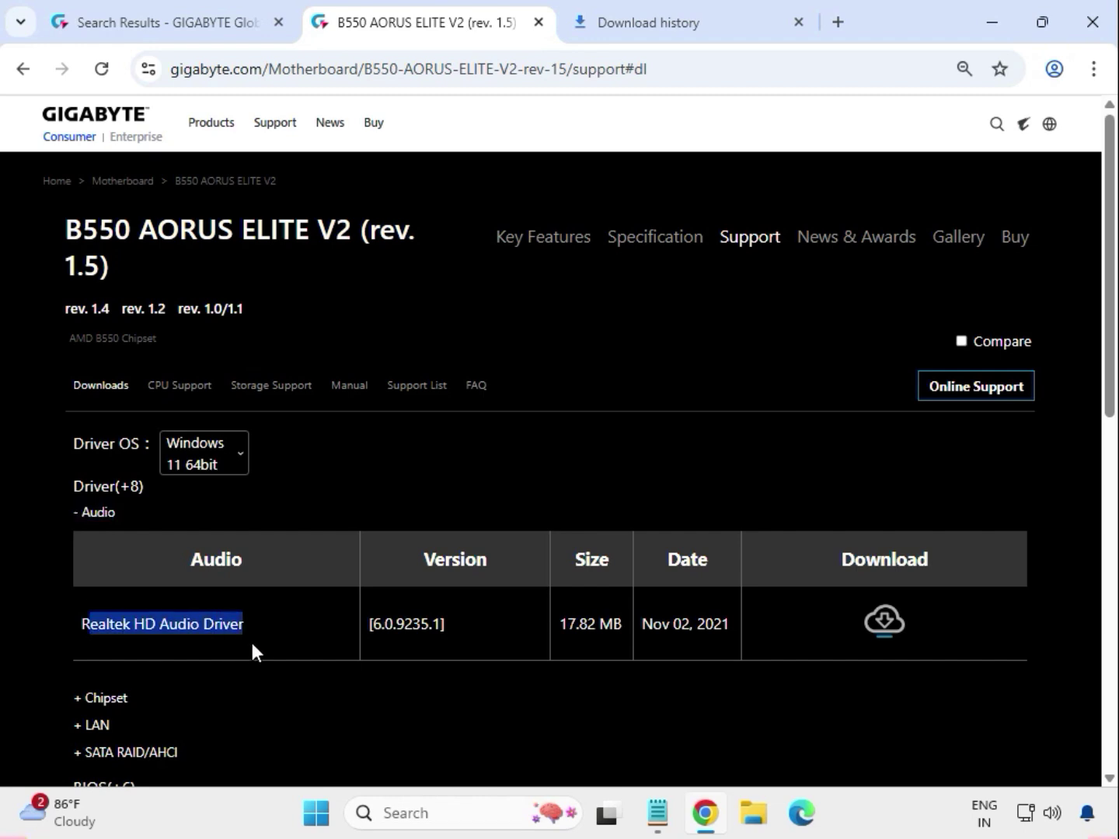
{"action": "left_click", "coordinate": [886, 626]}
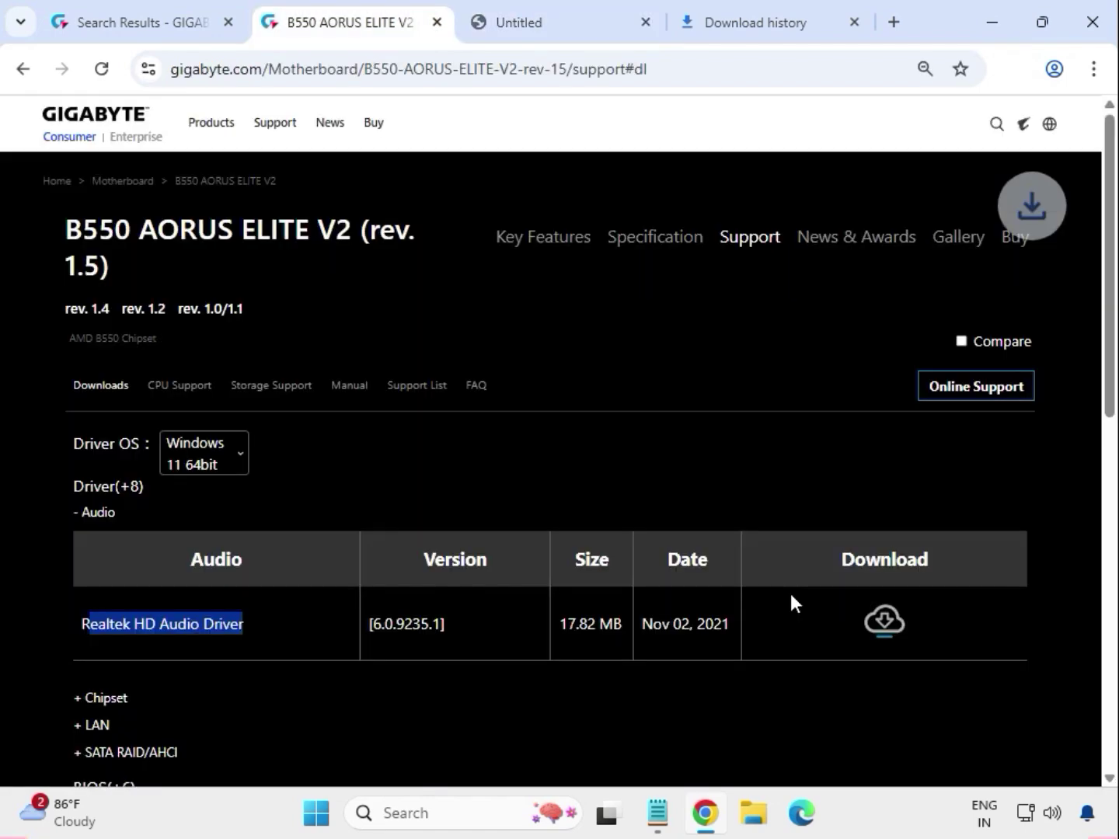
Step: Expand the Chipset drivers and download AMD Chipset Driver version 5.11.02.217
{"action": "left_click", "coordinate": [97, 704]}
{"action": "scroll", "coordinate": [113, 661], "scroll_direction": "down", "scroll_amount": 1}
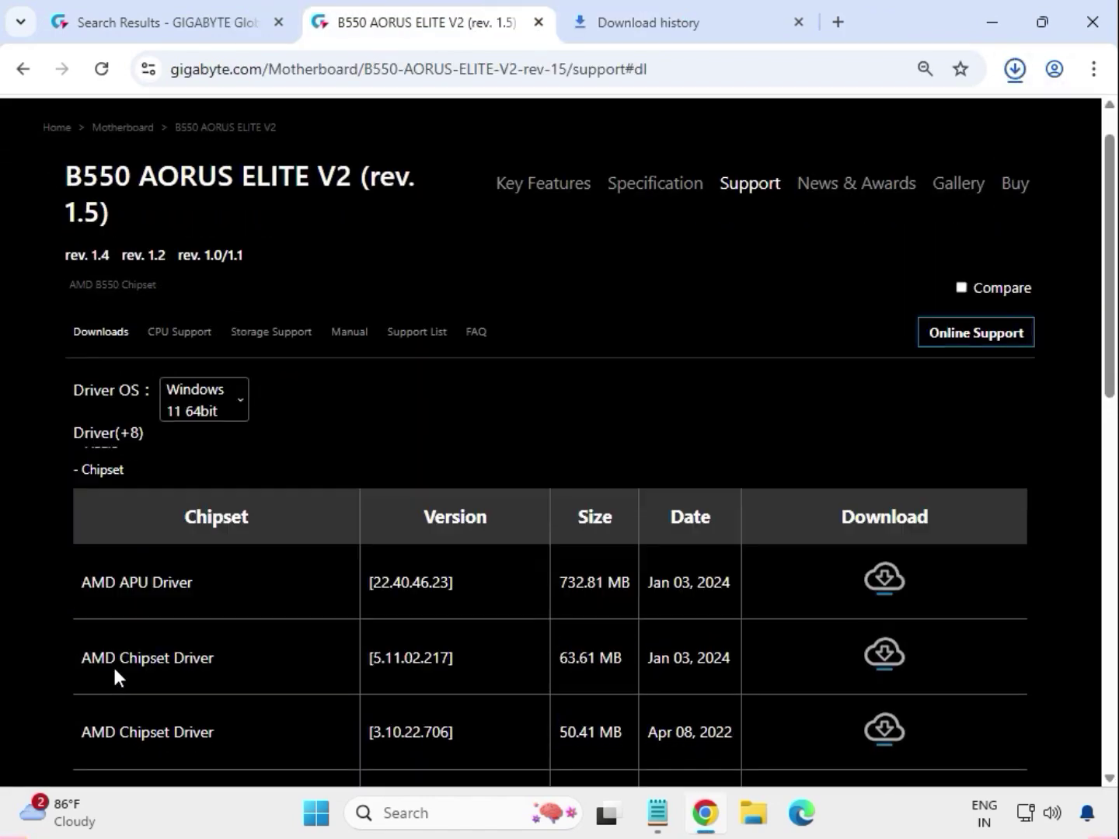
{"action": "scroll", "coordinate": [108, 665], "scroll_direction": "down", "scroll_amount": 1}
{"action": "left_click_drag", "start_coordinate": [80, 618], "coordinate": [225, 620]}
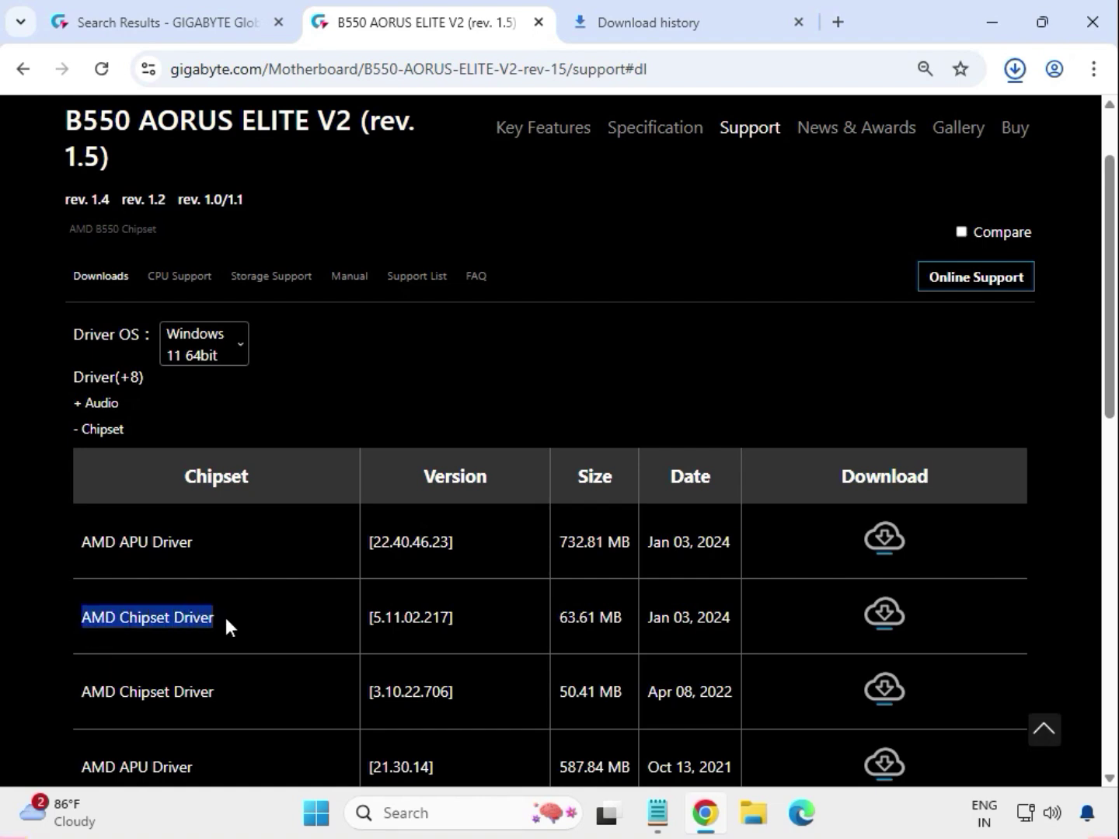
{"action": "left_click", "coordinate": [894, 618]}
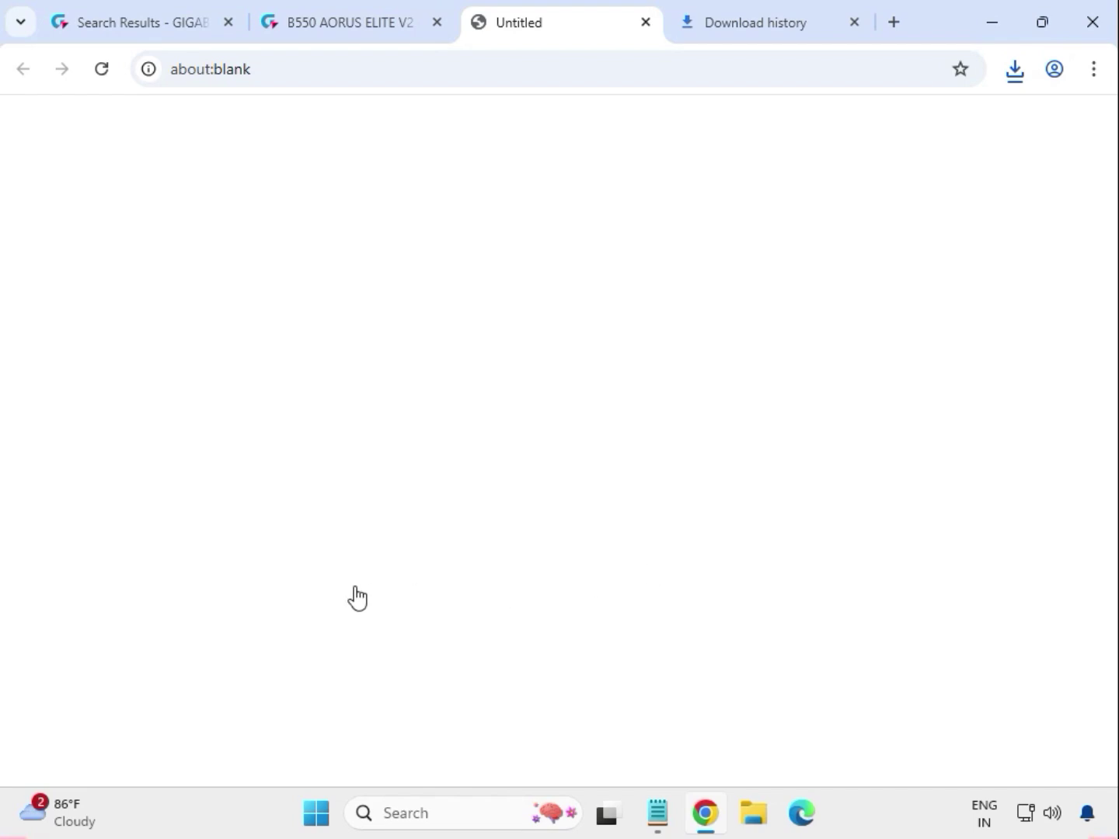
Step: Expand the LAN drivers and download Realtek LAN Driver version 11.16.1123.2023
{"action": "scroll", "coordinate": [327, 592], "scroll_direction": "down", "scroll_amount": 5}
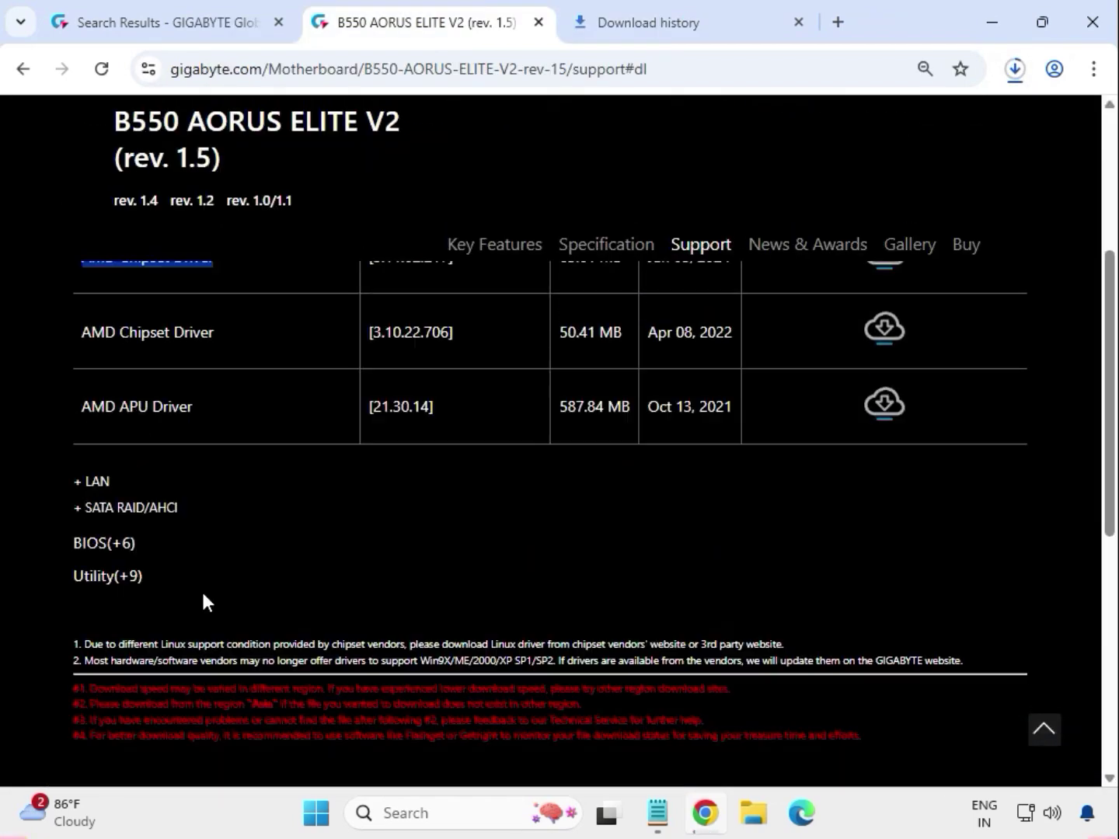
{"action": "scroll", "coordinate": [94, 498], "scroll_direction": "down", "scroll_amount": 3}
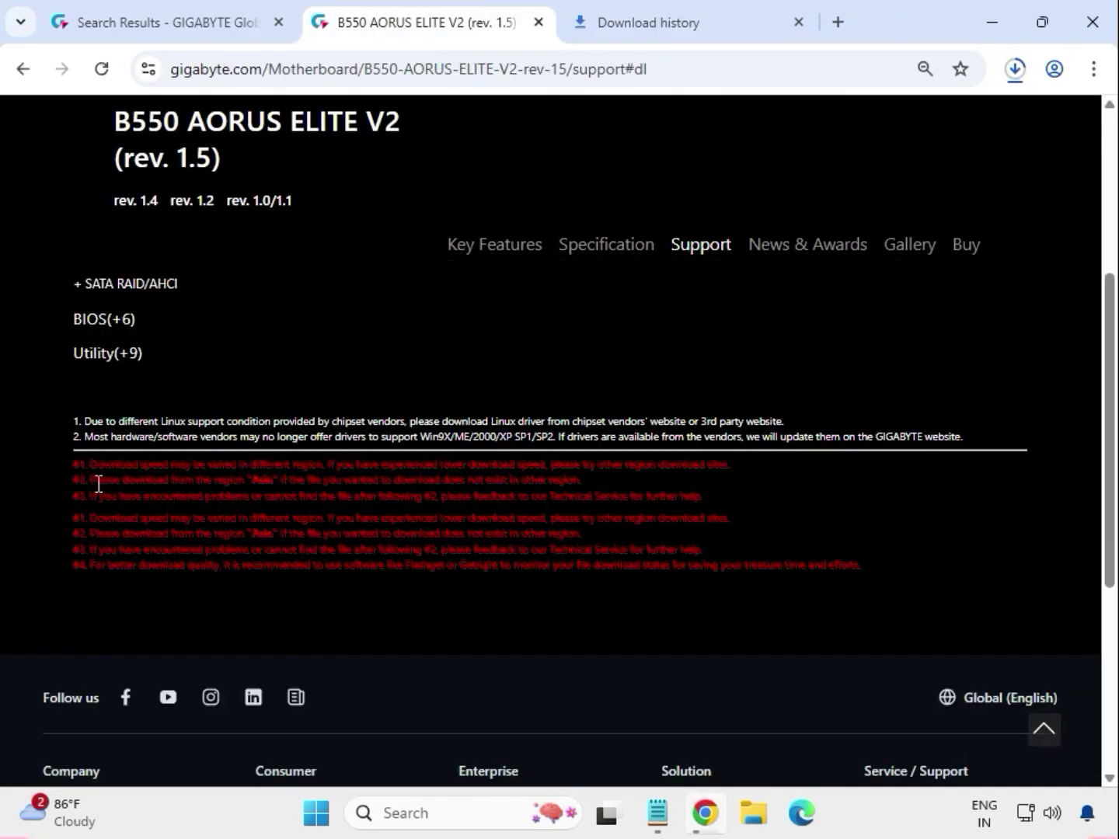
{"action": "scroll", "coordinate": [196, 540], "scroll_direction": "up", "scroll_amount": 2}
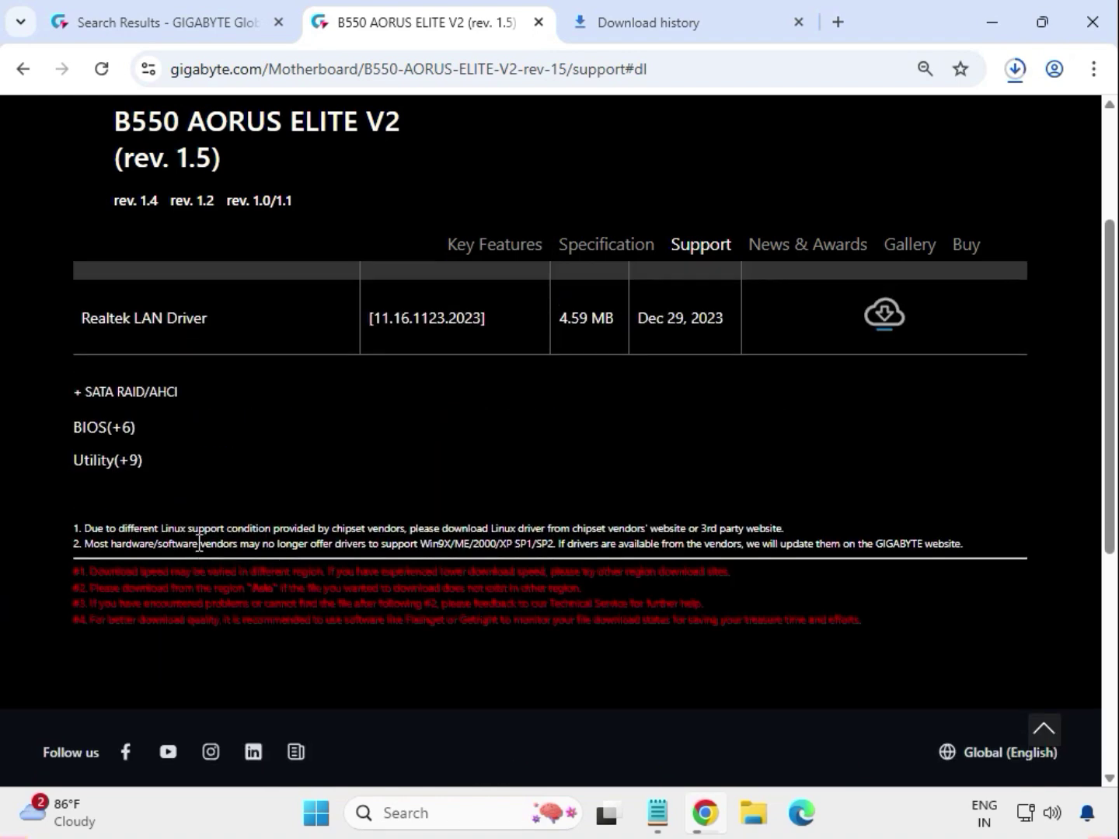
{"action": "scroll", "coordinate": [199, 543], "scroll_direction": "up", "scroll_amount": 2}
{"action": "left_click_drag", "start_coordinate": [94, 432], "coordinate": [229, 424]}
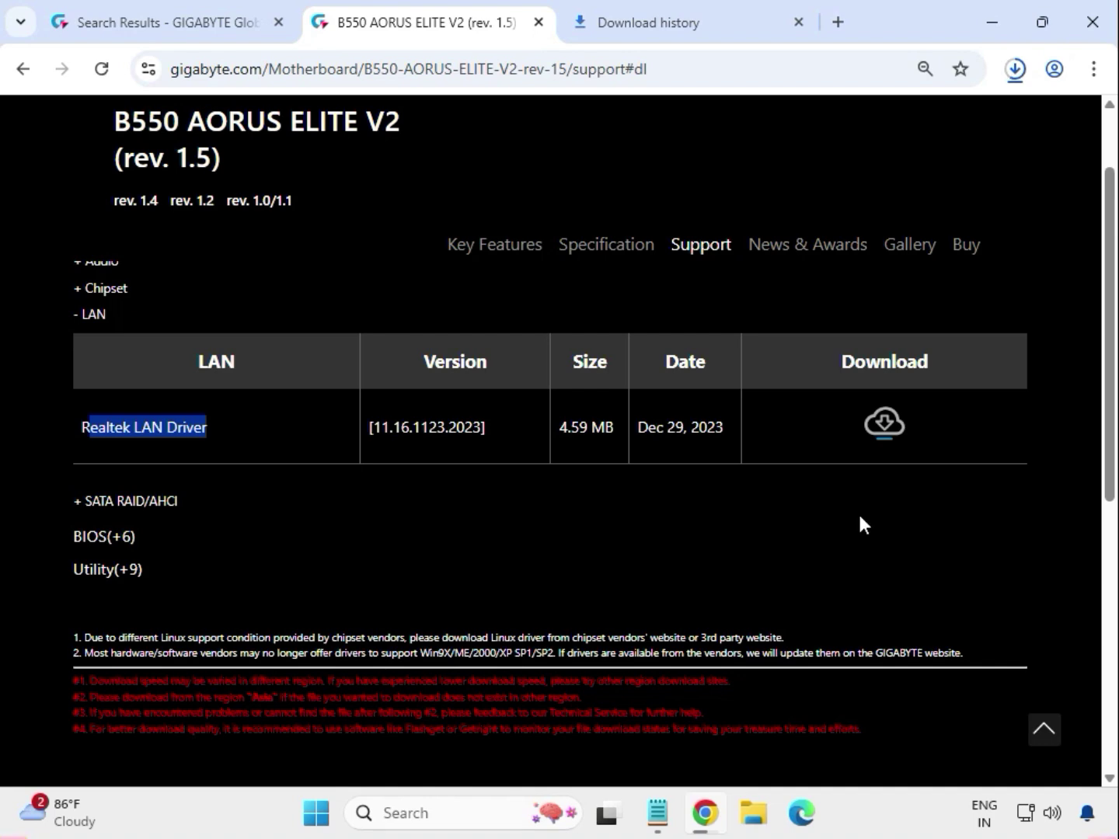
{"action": "left_click", "coordinate": [882, 445]}
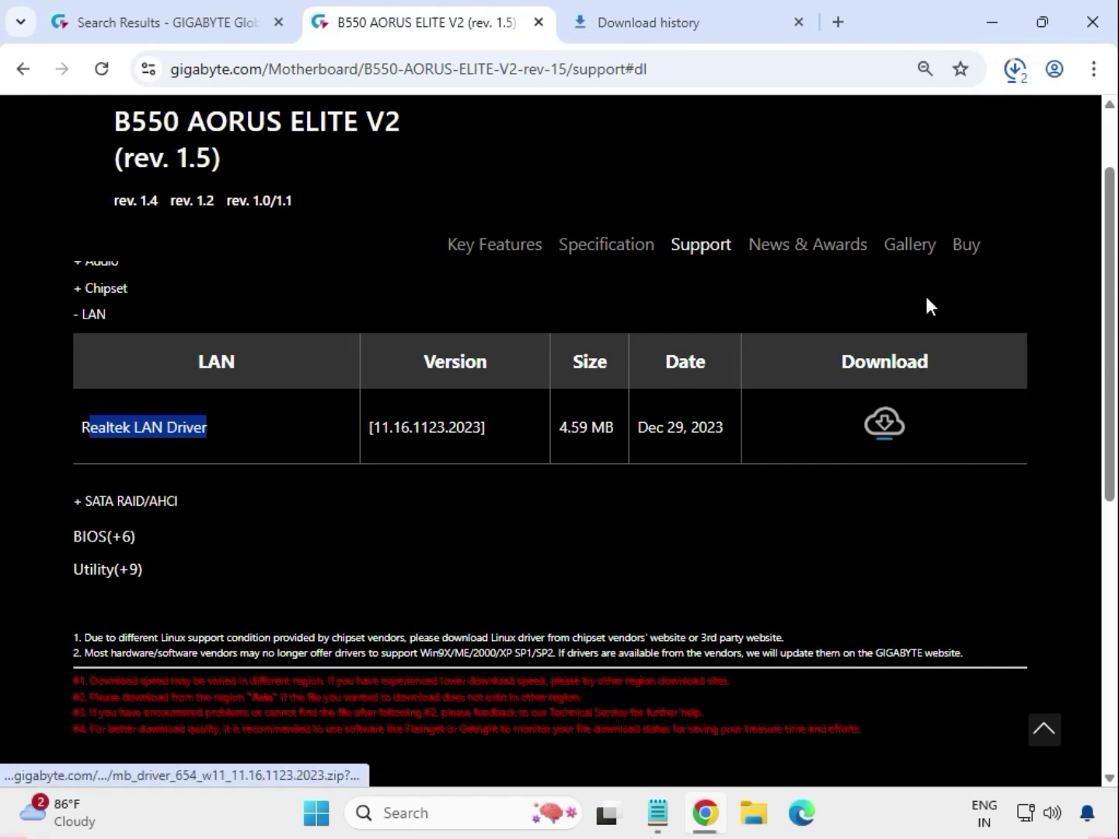
Step: Show the downloaded Realtek audio driver archive in its folder and select all driver archives there
{"action": "left_click", "coordinate": [1017, 76]}
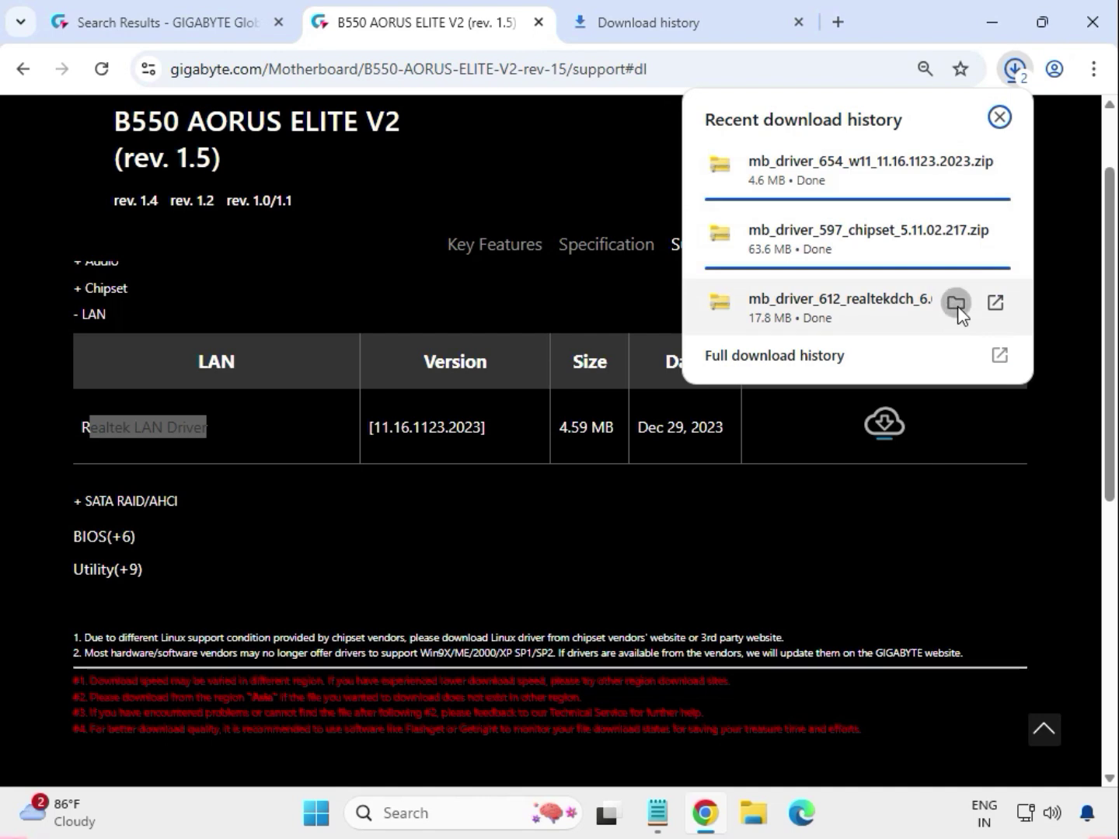
{"action": "left_click", "coordinate": [957, 308]}
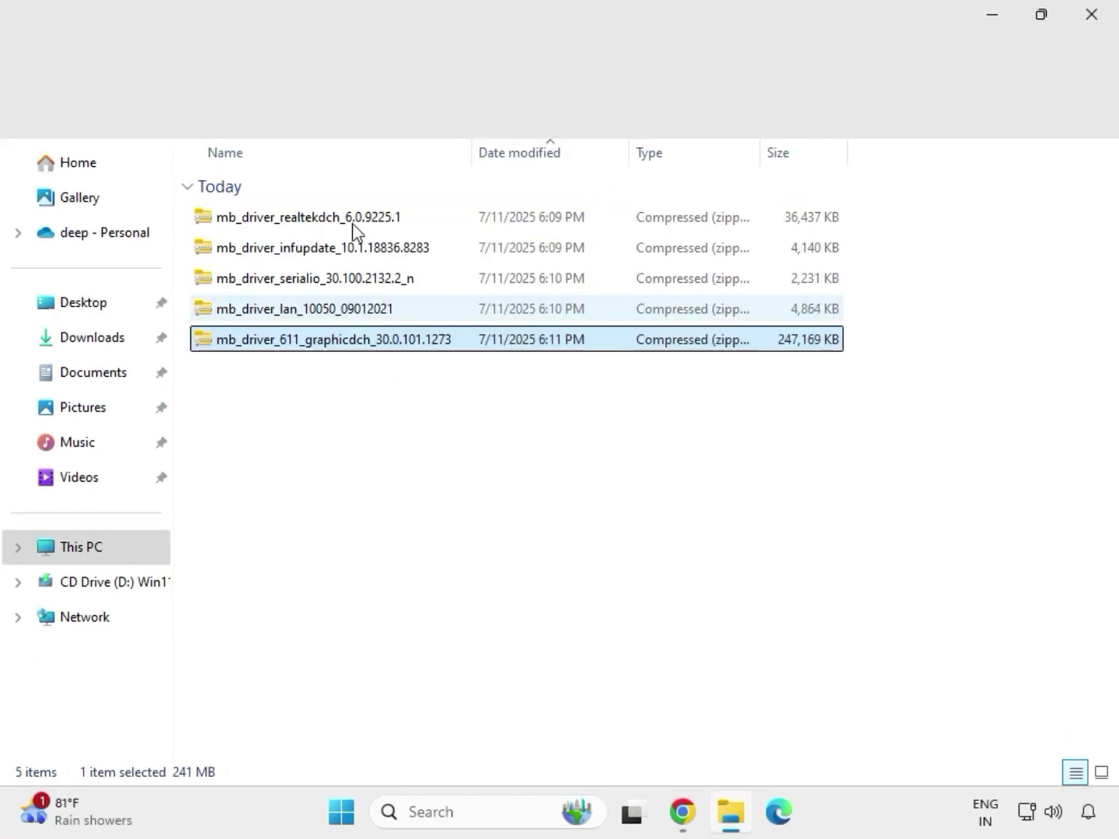
{"action": "left_click_drag", "start_coordinate": [400, 381], "coordinate": [346, 205]}
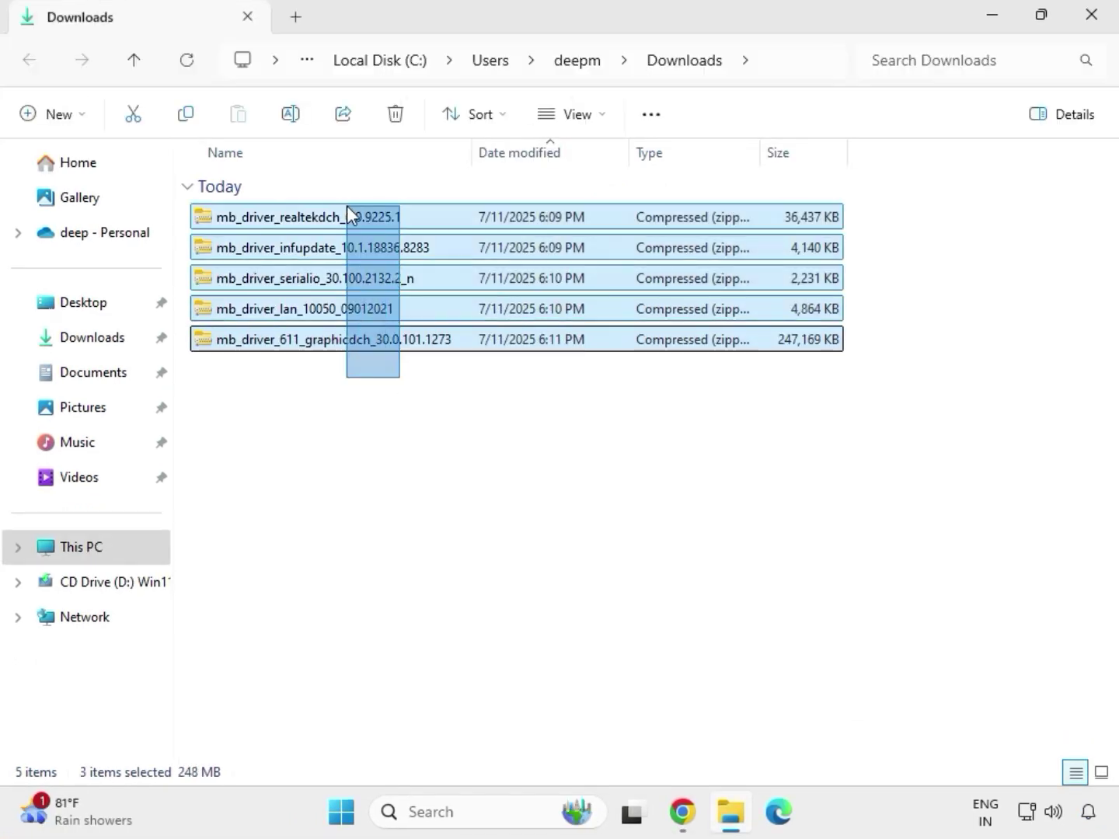
Step: Extract the mb_driver_611_graphicdch_30.0.101.1273 archive into its own folder in Downloads and close the extracted folder's window
{"action": "left_click", "coordinate": [390, 346]}
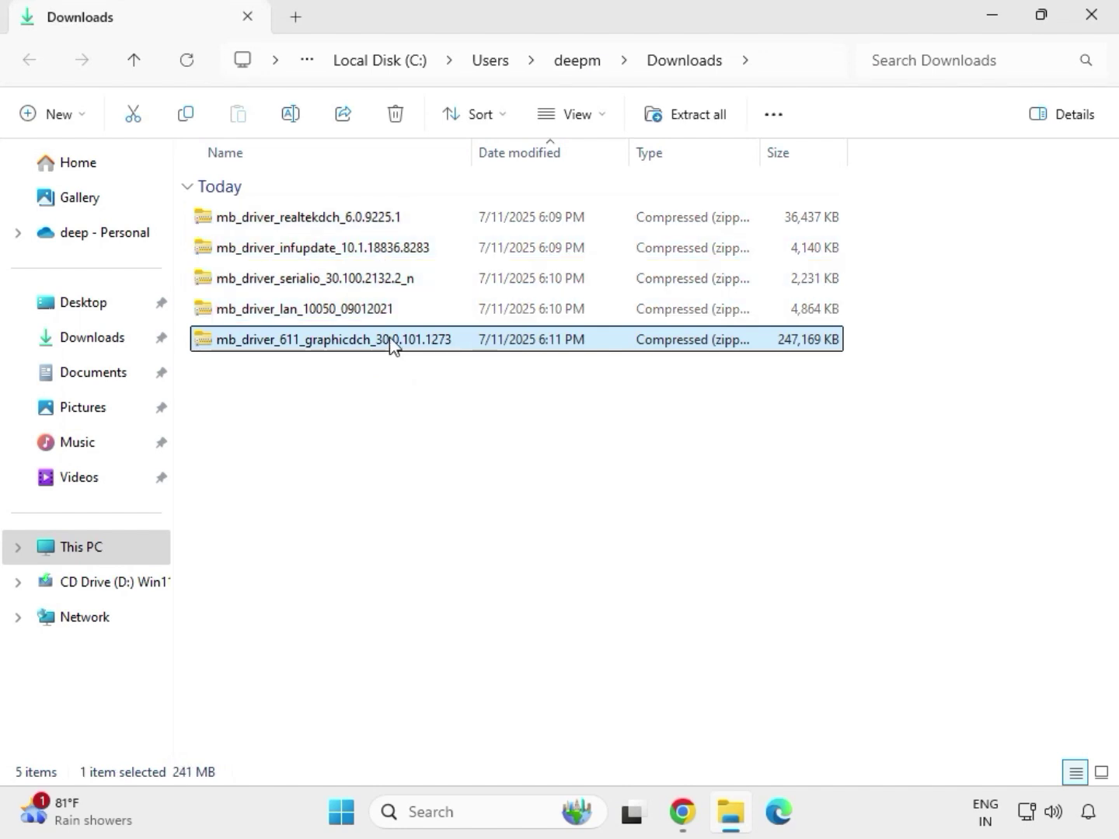
{"action": "right_click", "coordinate": [391, 347]}
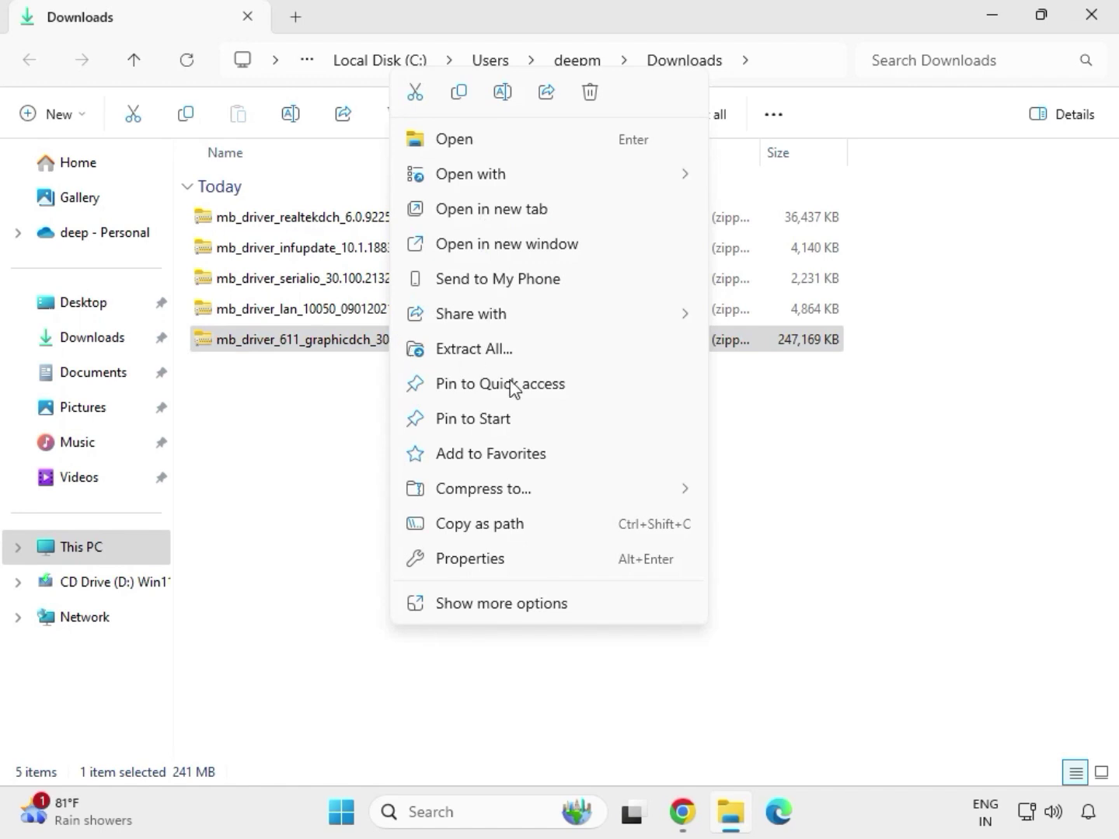
{"action": "left_click", "coordinate": [504, 608]}
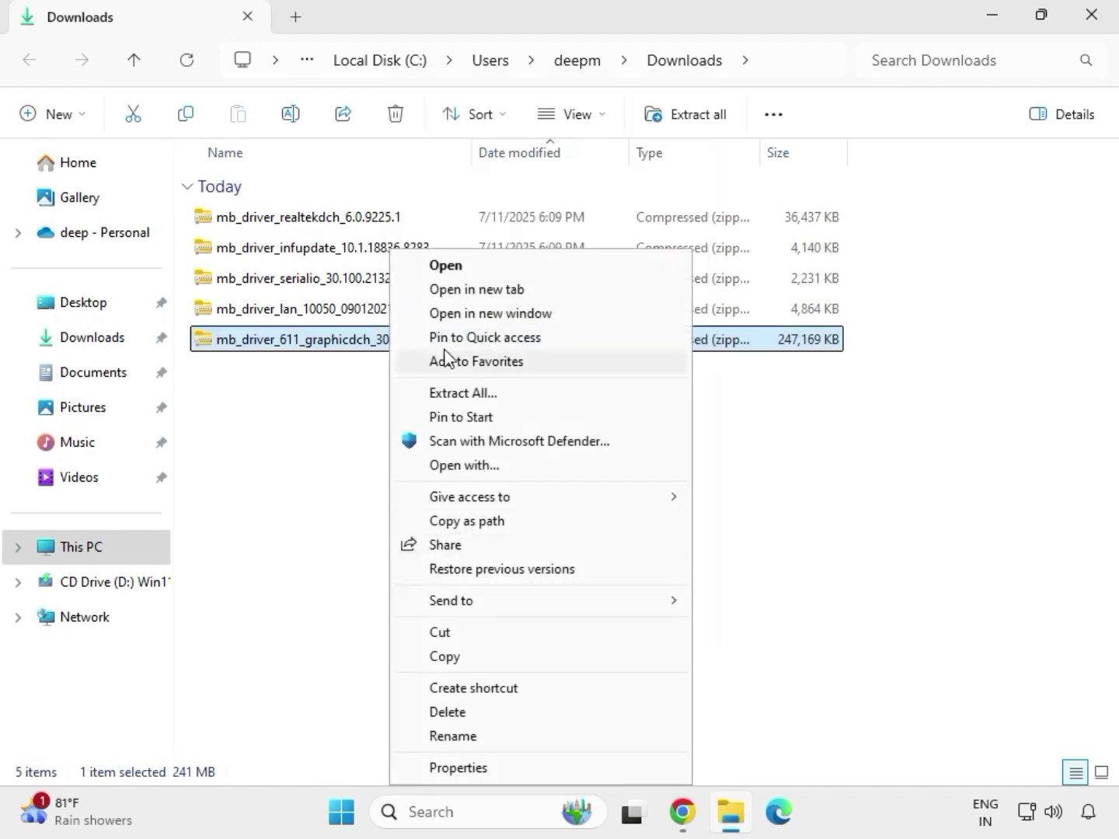
{"action": "left_click", "coordinate": [467, 394]}
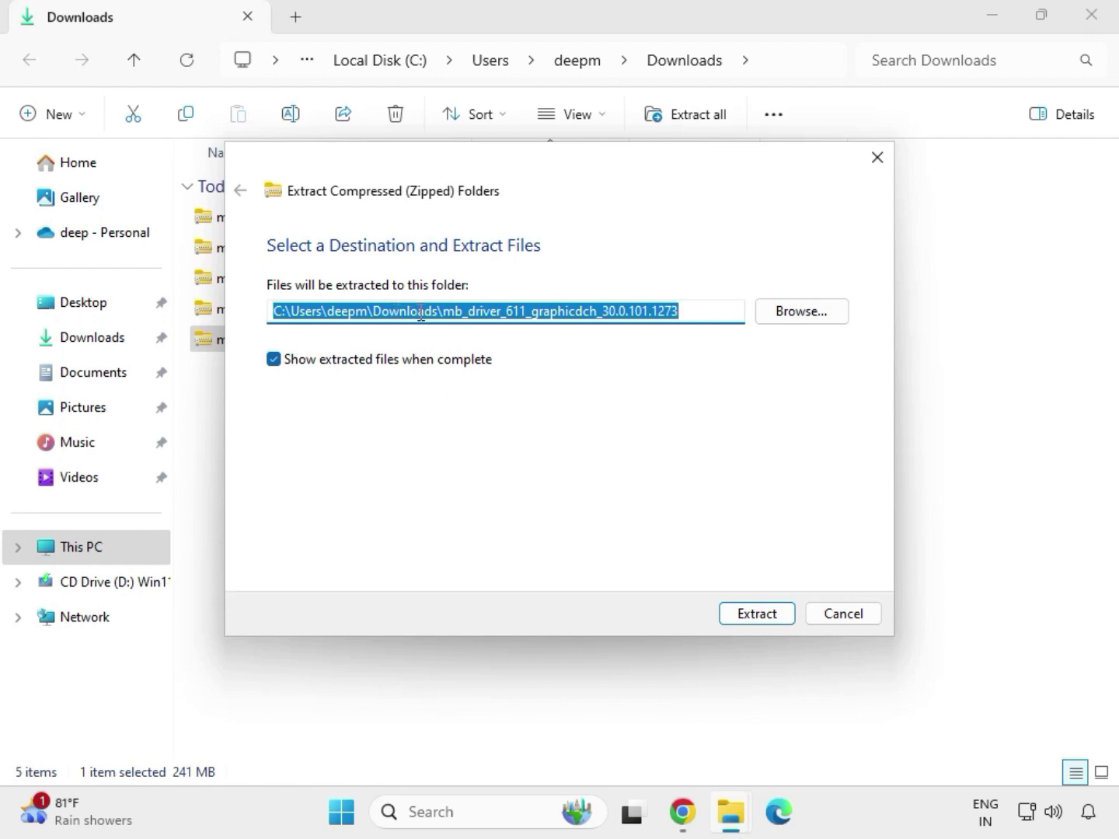
{"action": "left_click", "coordinate": [761, 615]}
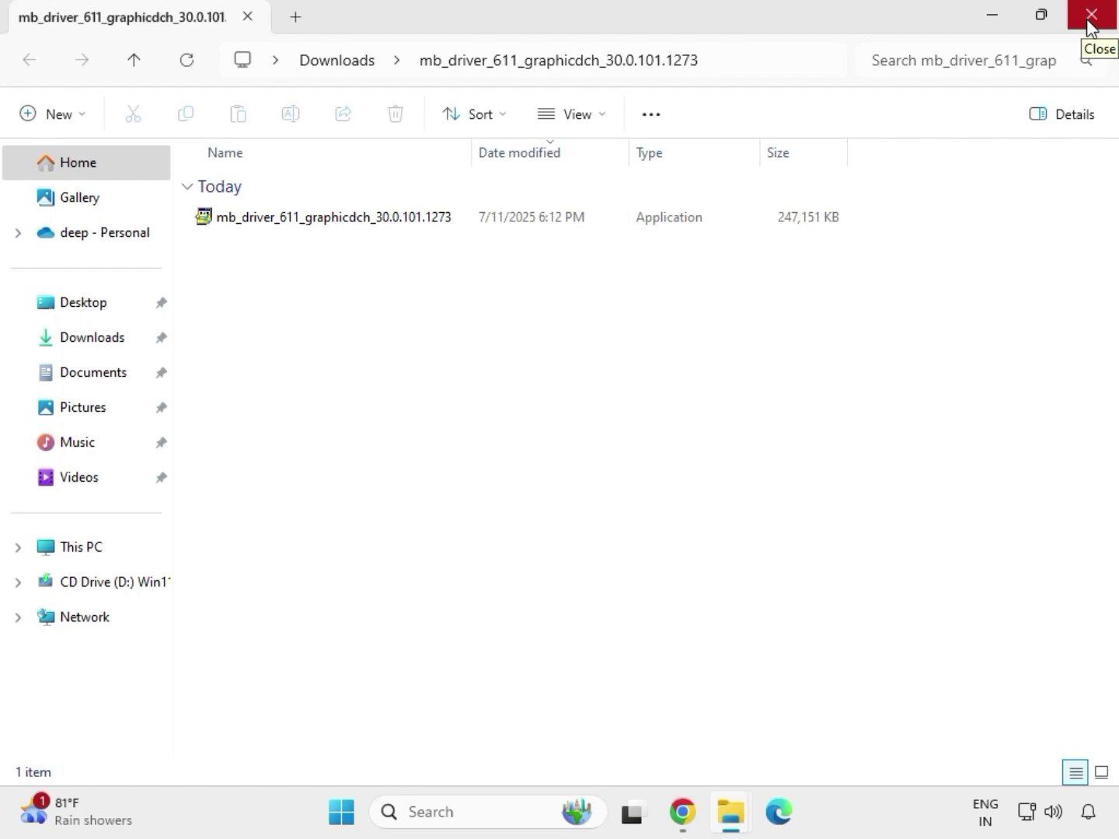
{"action": "left_click", "coordinate": [1090, 26]}
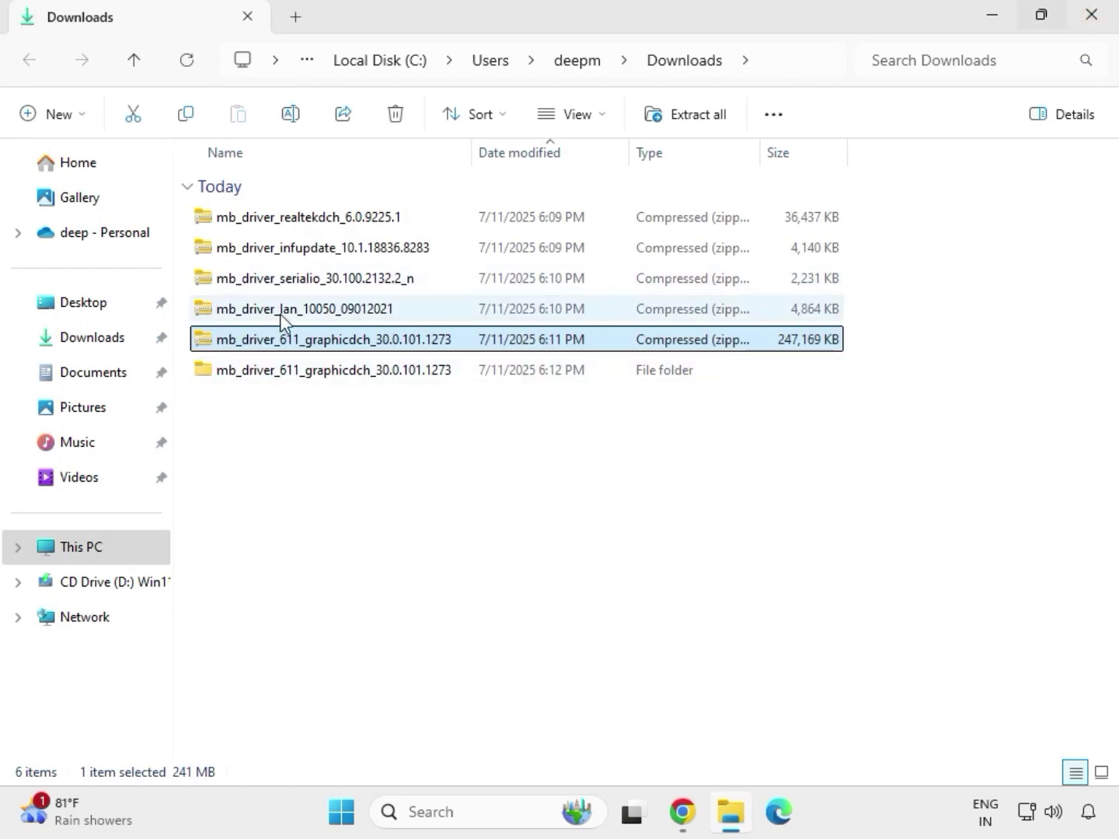
Step: Extract the mb_driver_lan_10050_09012021 archive into its own folder in Downloads and close the extracted folder's window
{"action": "left_click", "coordinate": [283, 310]}
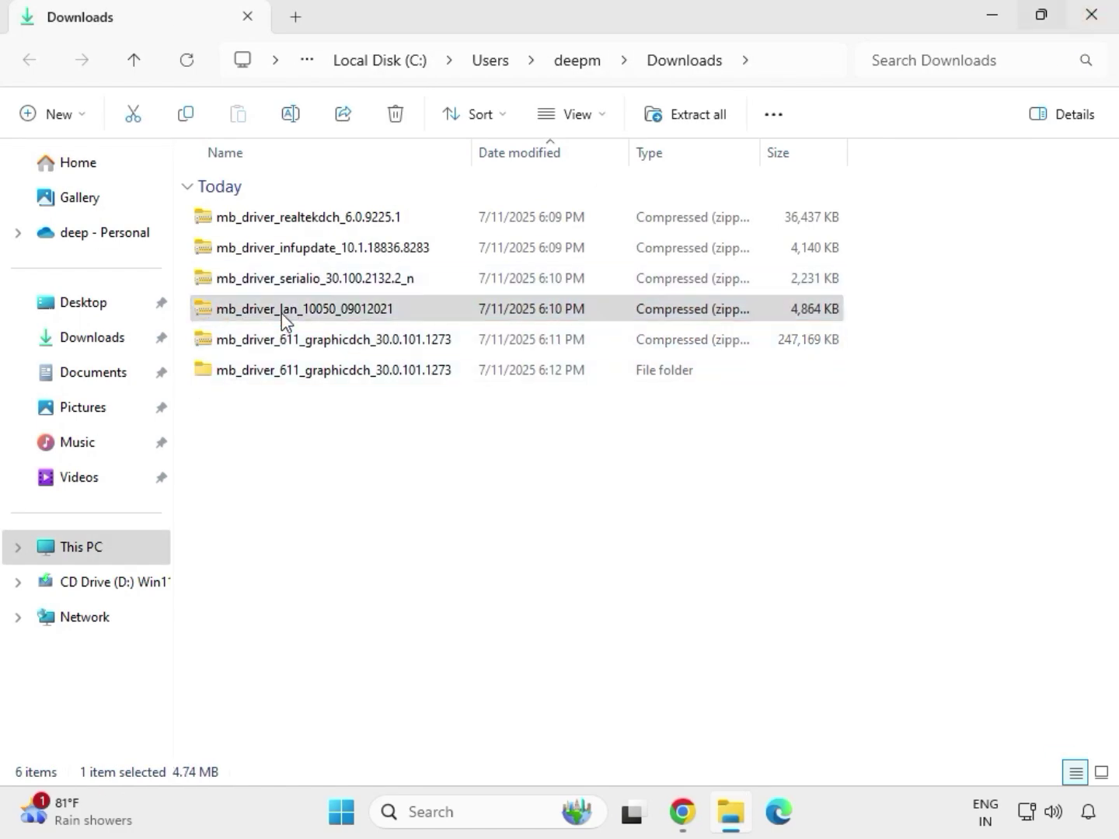
{"action": "right_click", "coordinate": [283, 314]}
{"action": "left_click", "coordinate": [373, 603]}
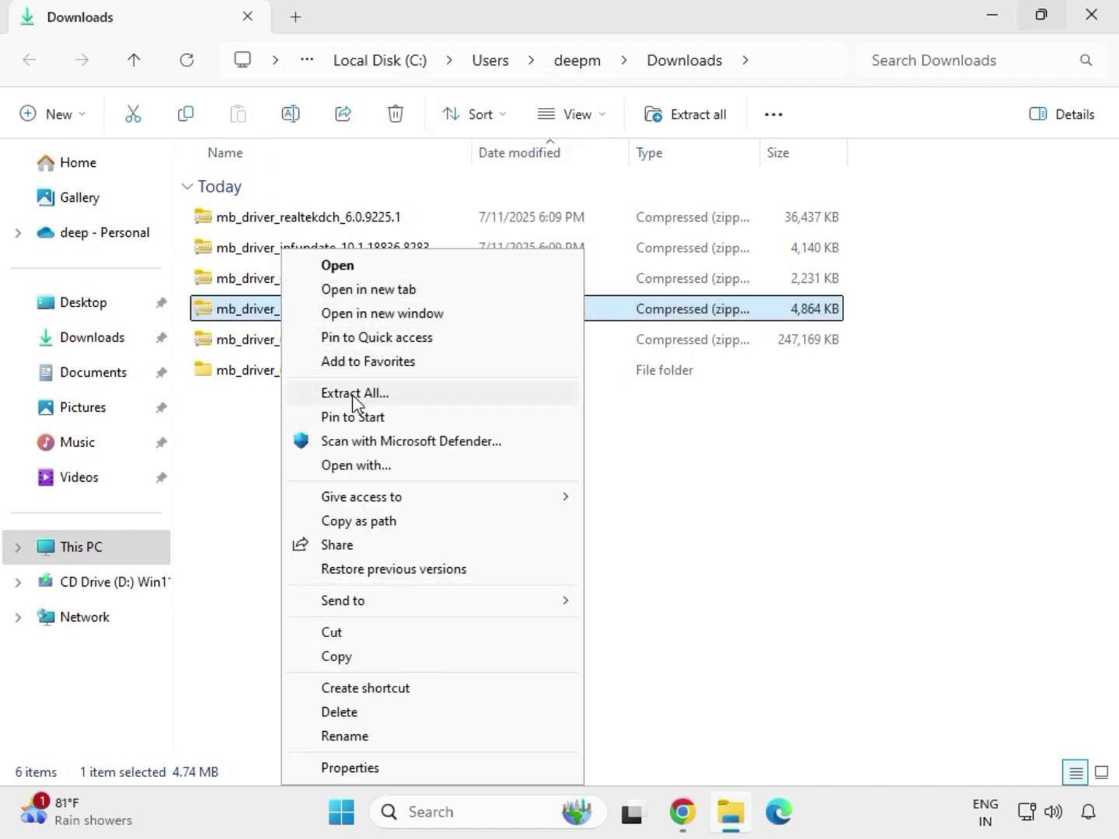
{"action": "left_click", "coordinate": [355, 394]}
{"action": "left_click", "coordinate": [748, 615]}
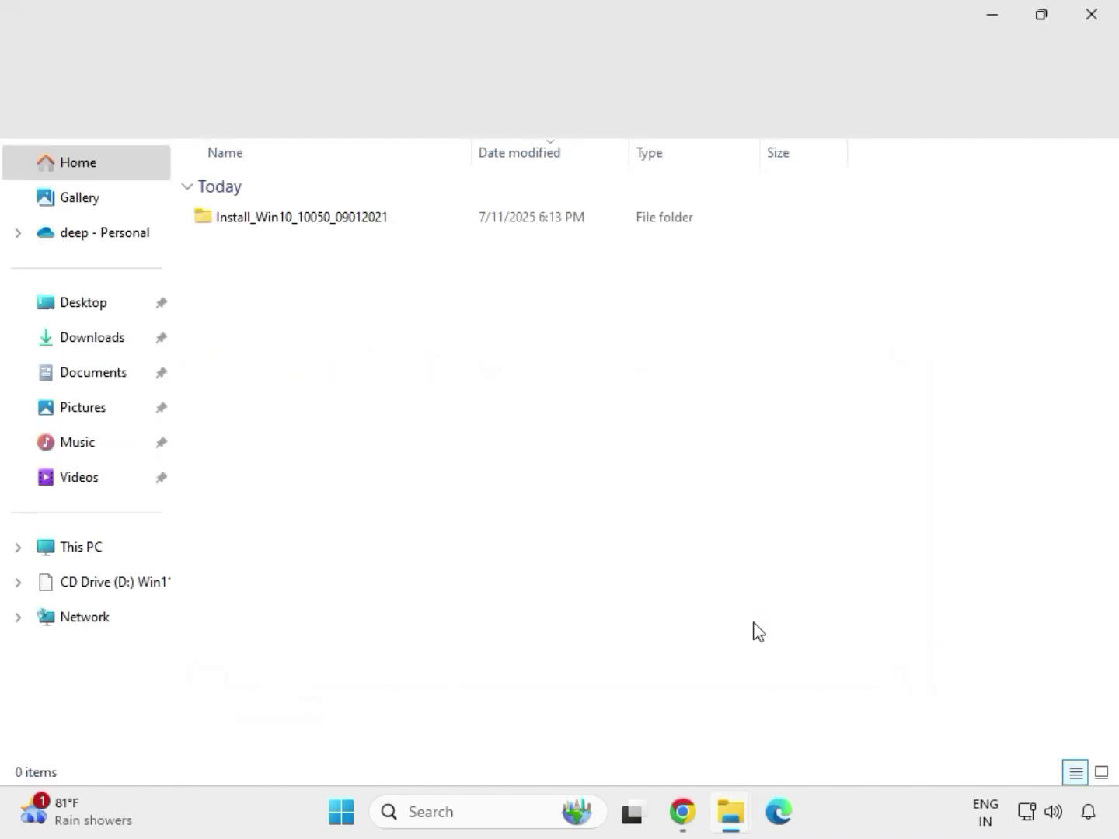
{"action": "left_click", "coordinate": [1097, 22]}
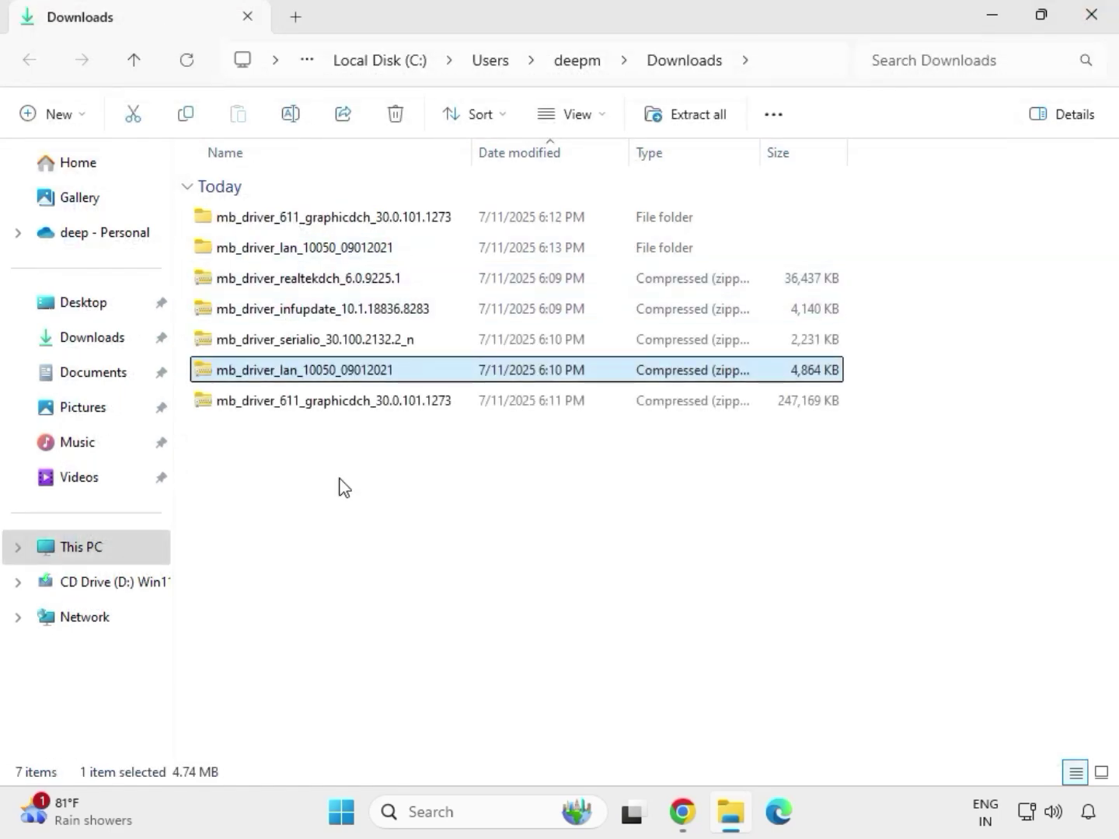
Step: Extract the mb_driver_serialio_30.100.2132.2_n and mb_driver_infupdate_10.1.18836.8283 archives into their own folders in Downloads and close the extracted folder's window
{"action": "left_click", "coordinate": [277, 342]}
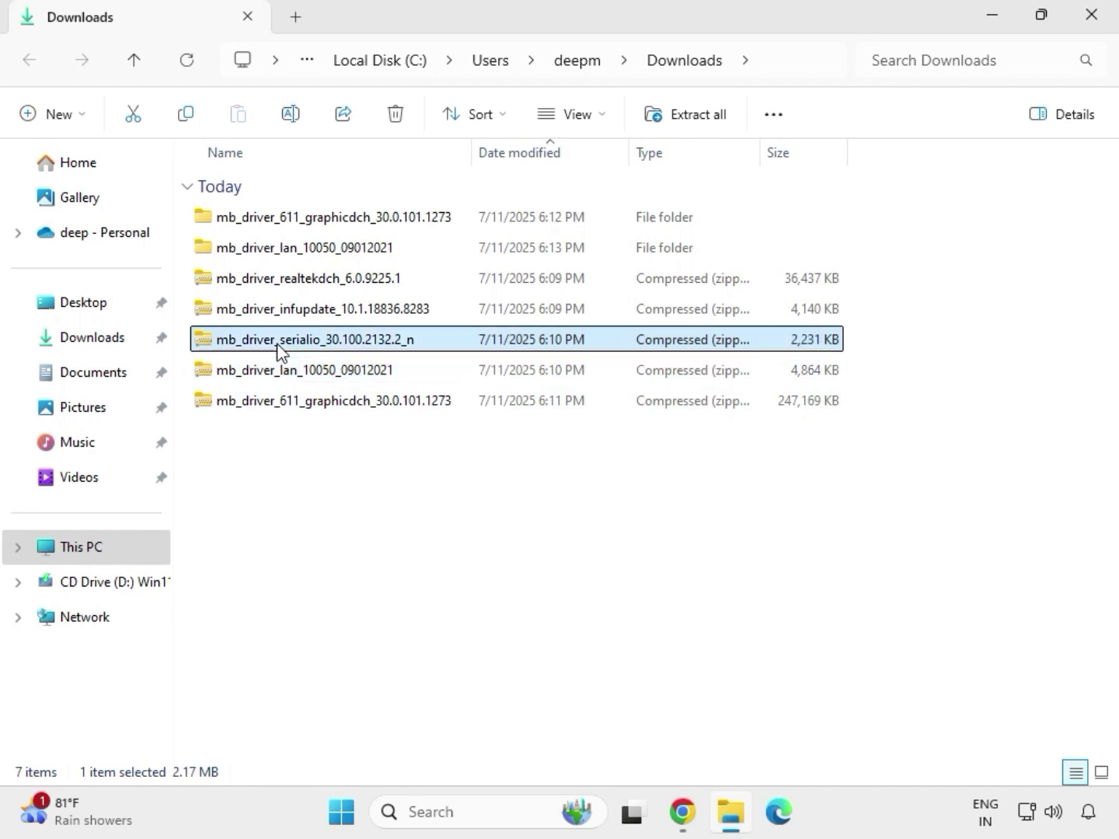
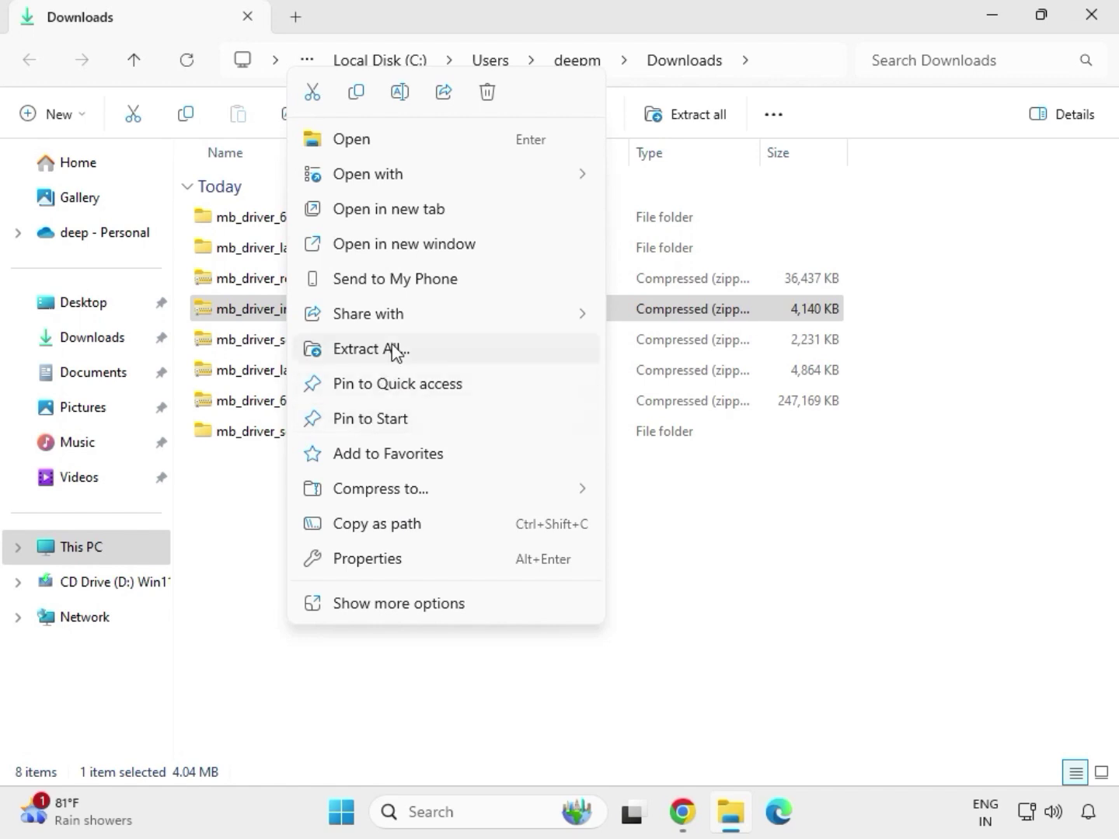
{"action": "left_click", "coordinate": [393, 350]}
{"action": "left_click", "coordinate": [736, 618]}
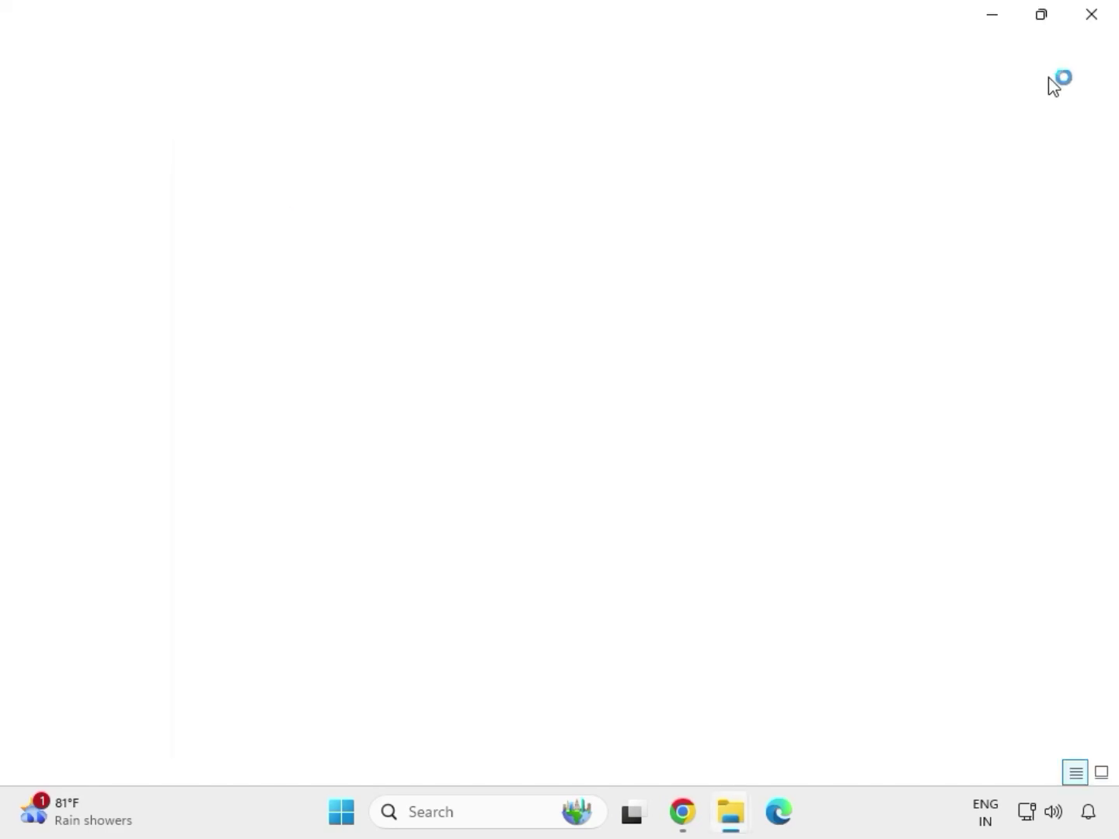
{"action": "left_click", "coordinate": [1091, 16]}
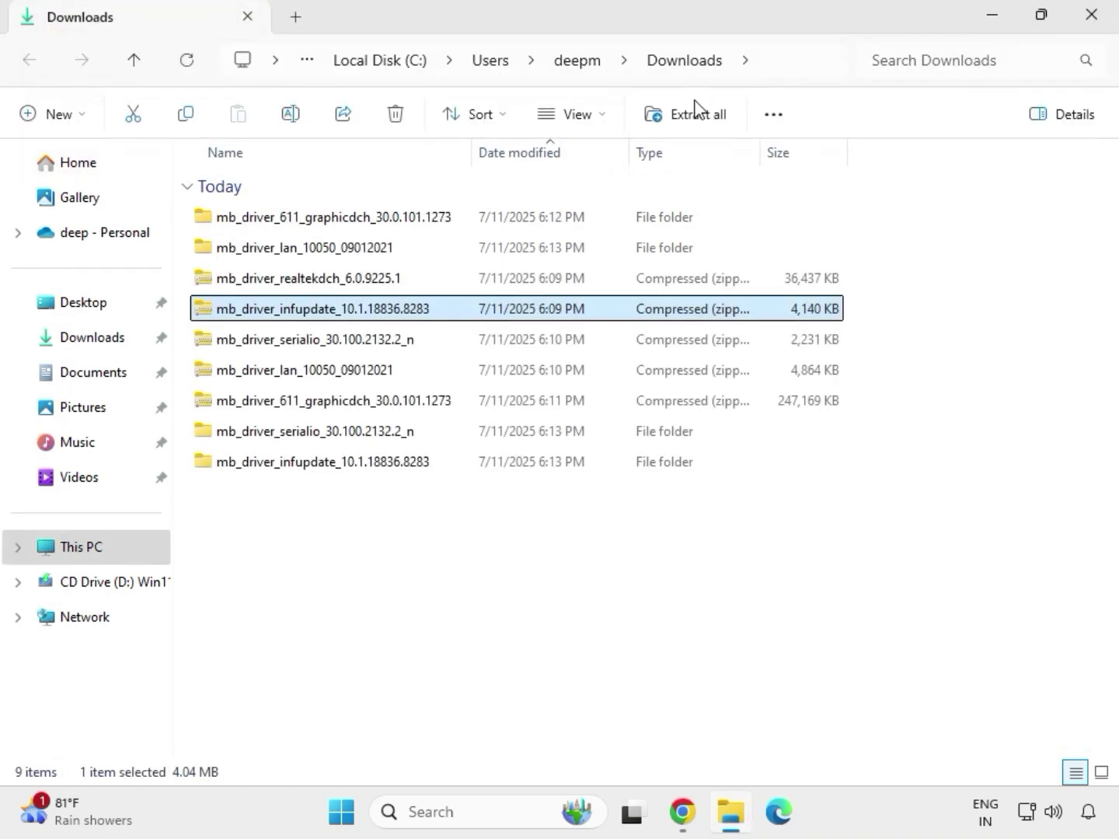
Step: Extract the mb_driver_realtekdch_6.0.9225.1 archive into its own folder in Downloads and close the extracted folder's window
{"action": "left_click", "coordinate": [302, 281]}
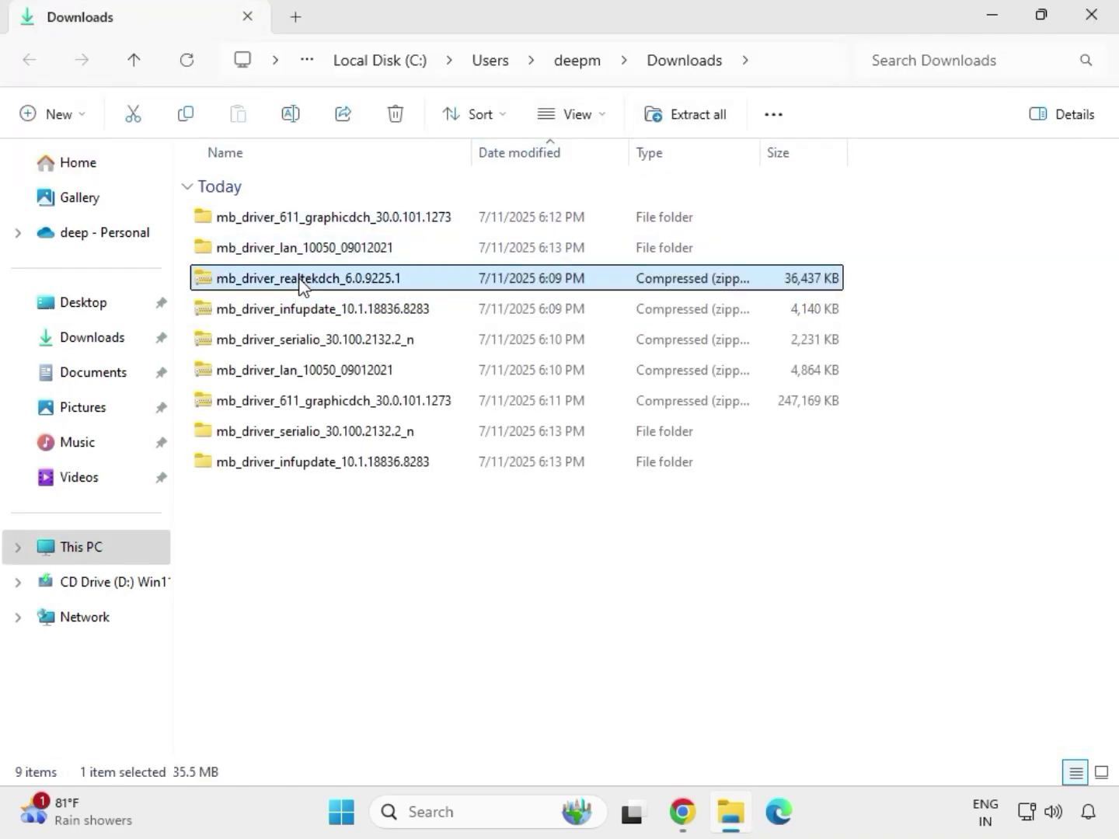
{"action": "right_click", "coordinate": [301, 282]}
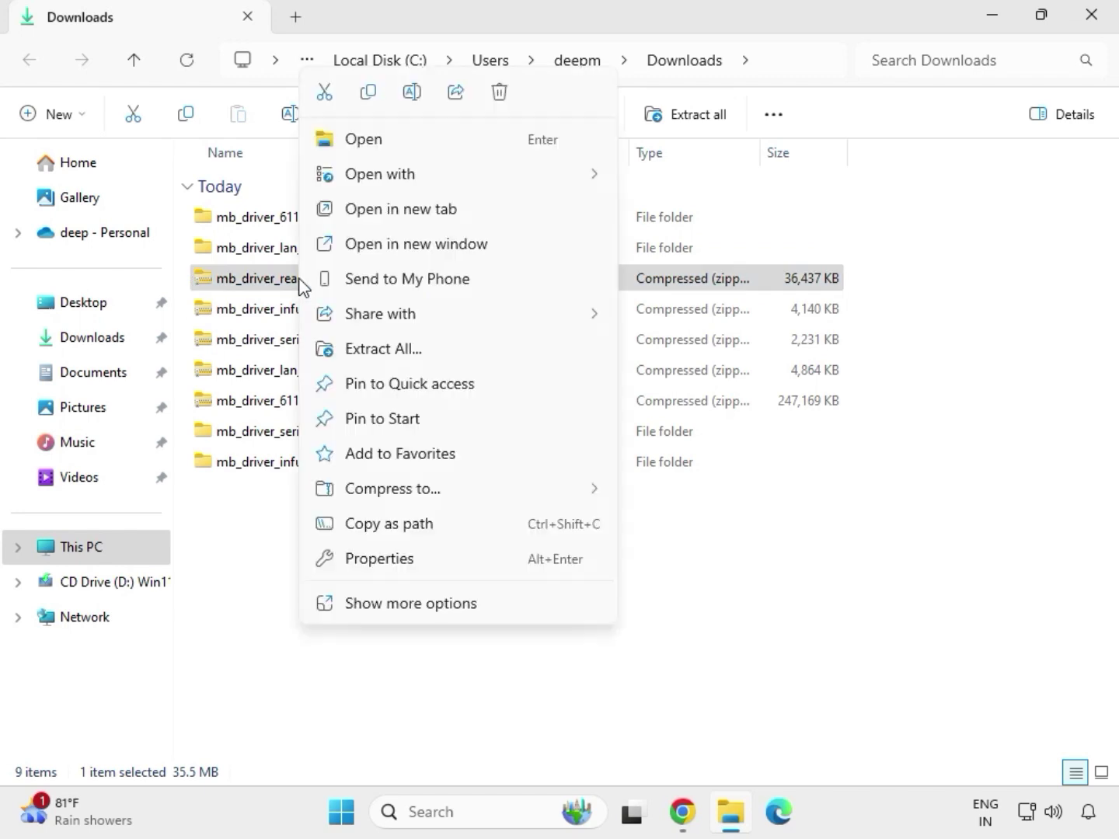
{"action": "left_click", "coordinate": [368, 351]}
{"action": "left_click", "coordinate": [731, 615]}
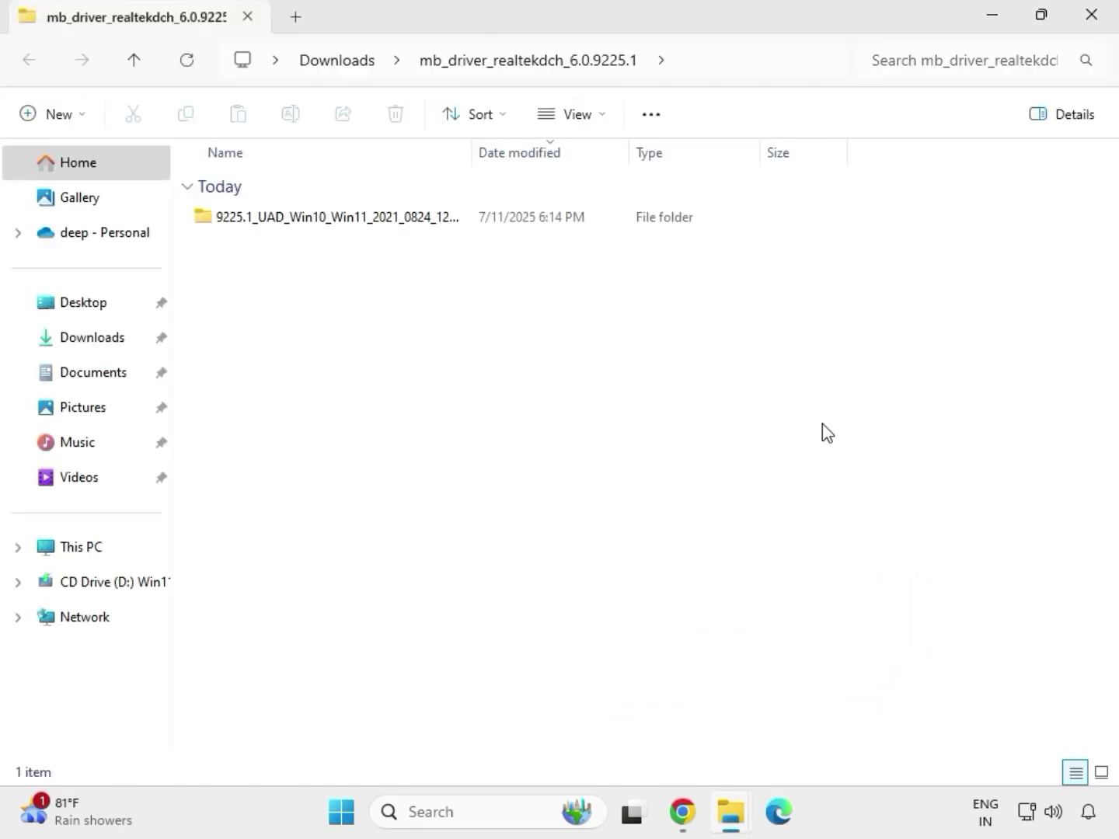
{"action": "left_click", "coordinate": [1094, 31]}
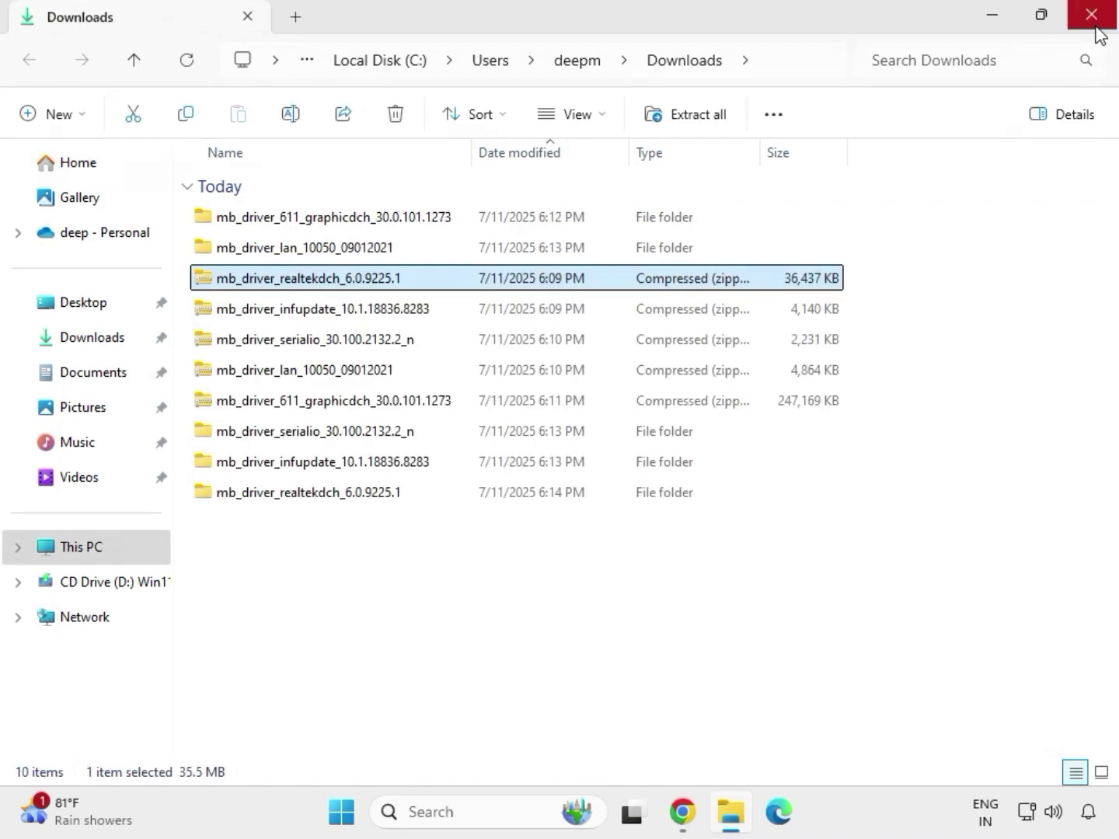
Step: Refresh the Downloads folder listing and select the extracted driver folders
{"action": "left_click", "coordinate": [528, 622]}
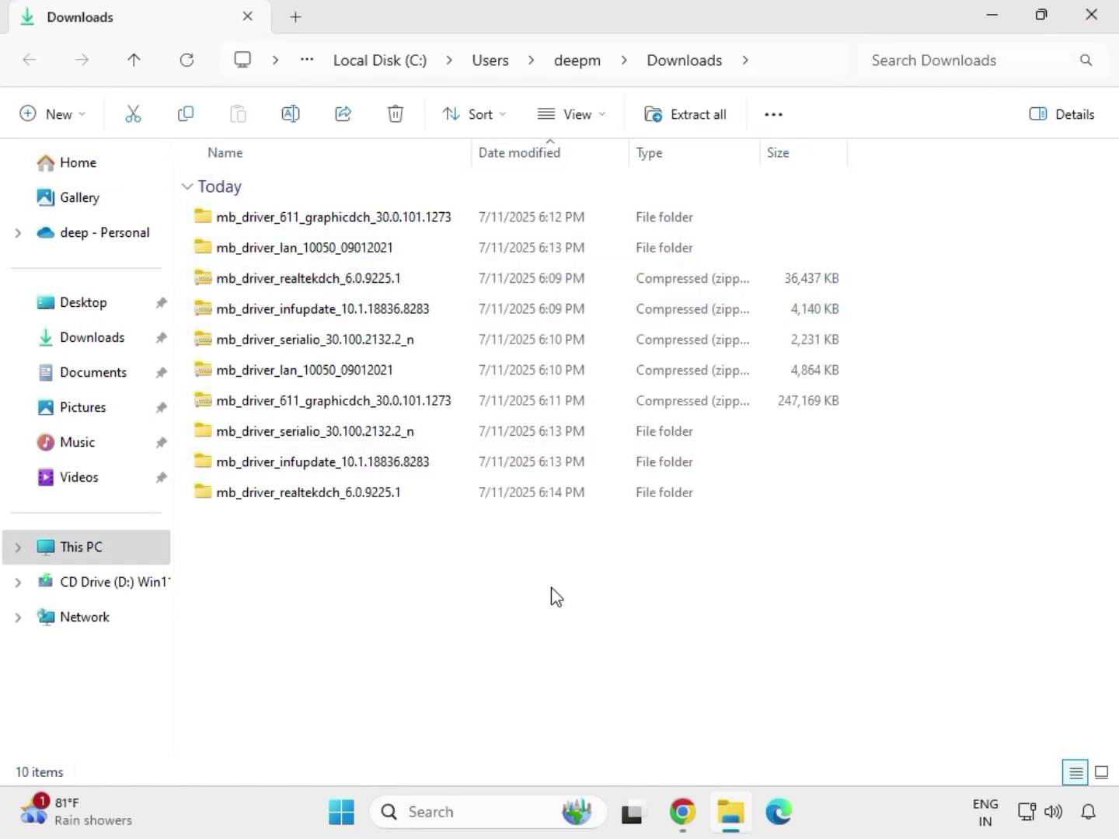
{"action": "right_click", "coordinate": [469, 571]}
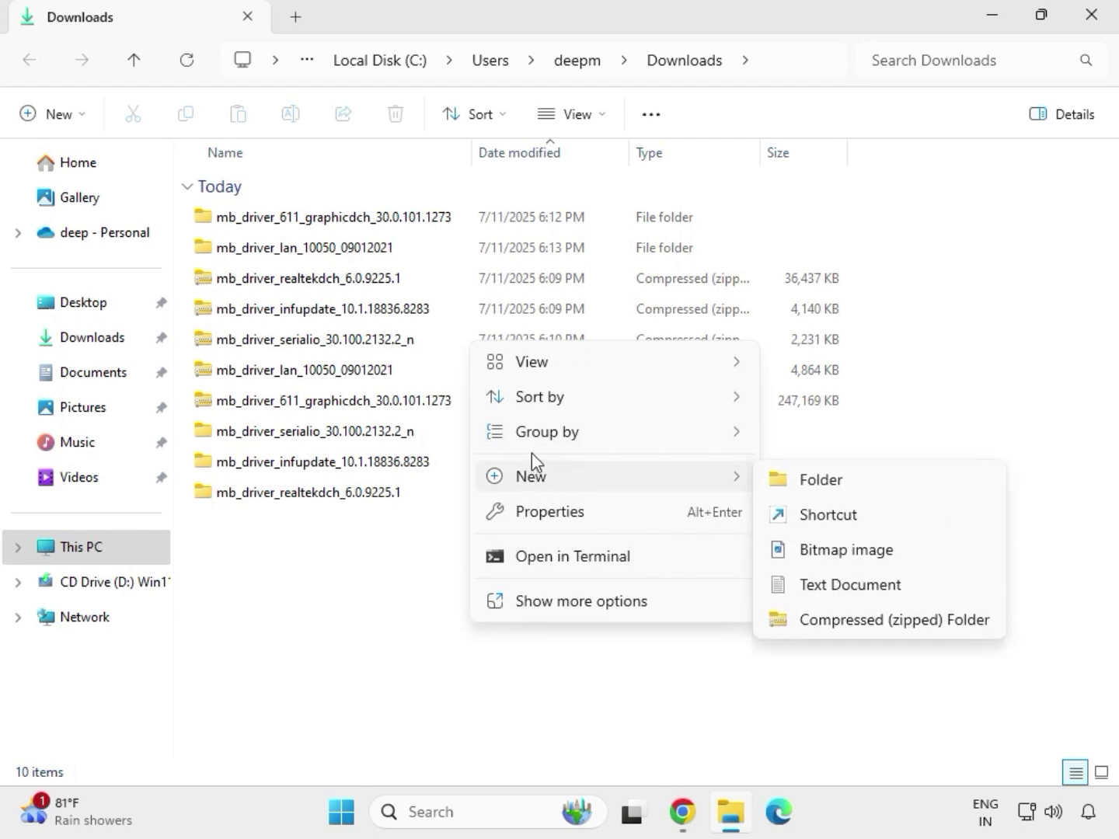
{"action": "left_click", "coordinate": [446, 555]}
{"action": "right_click", "coordinate": [447, 555]}
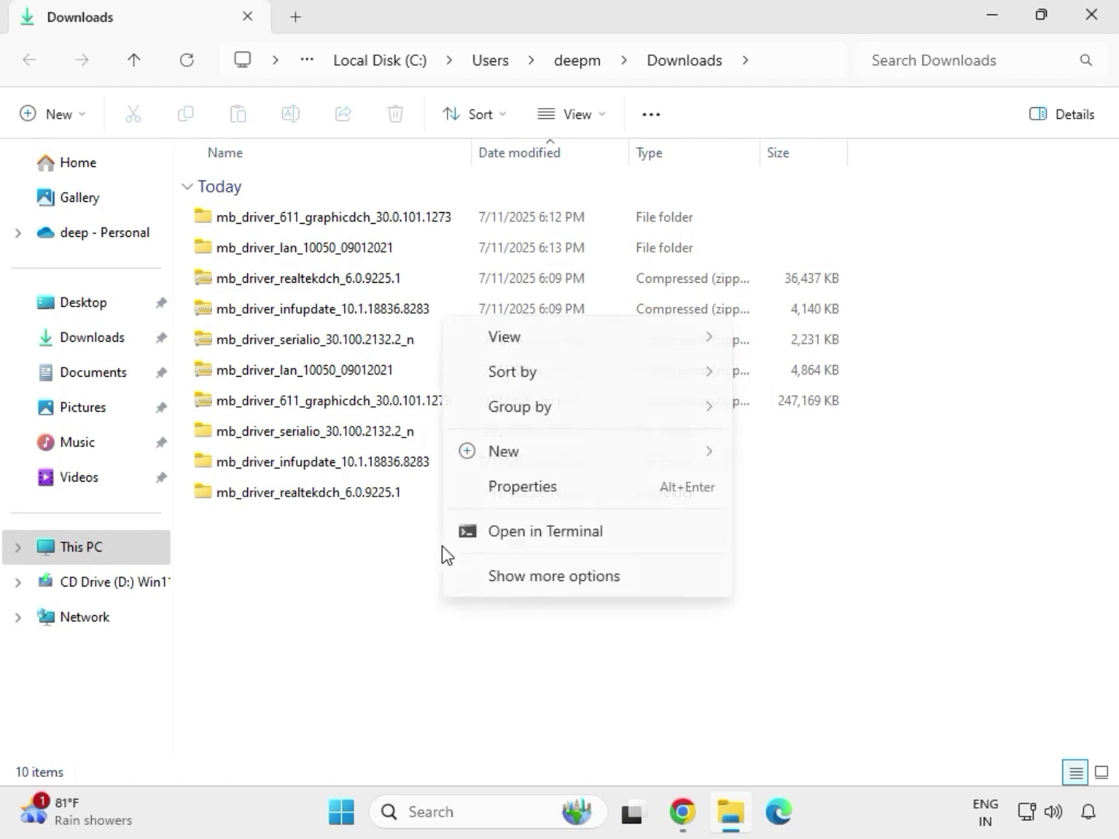
{"action": "left_click", "coordinate": [506, 567]}
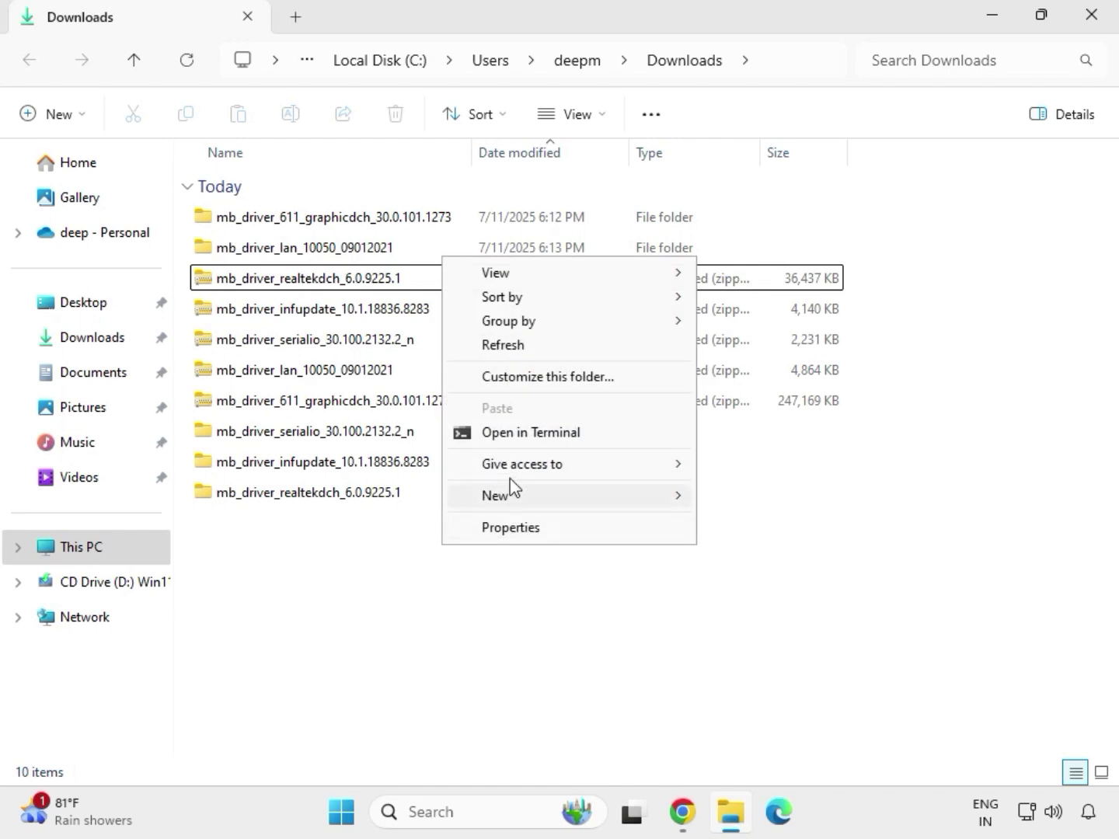
{"action": "left_click", "coordinate": [516, 349]}
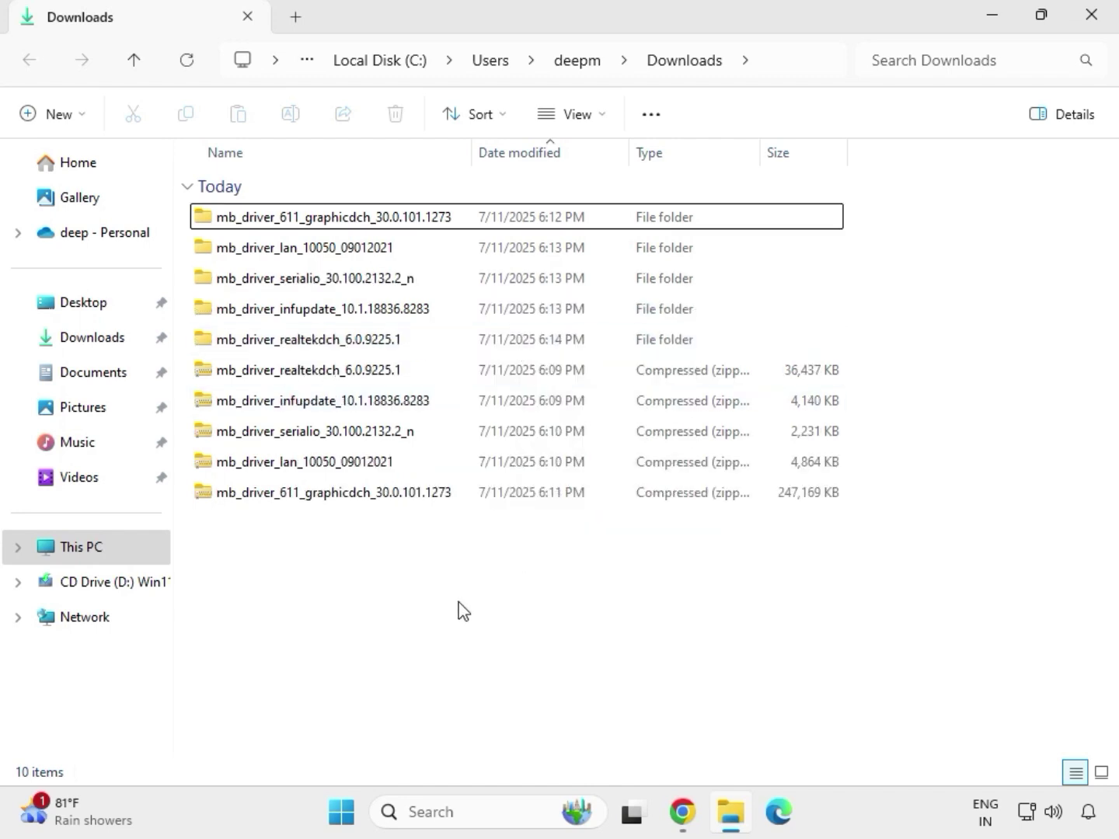
{"action": "left_click_drag", "start_coordinate": [860, 352], "coordinate": [556, 225]}
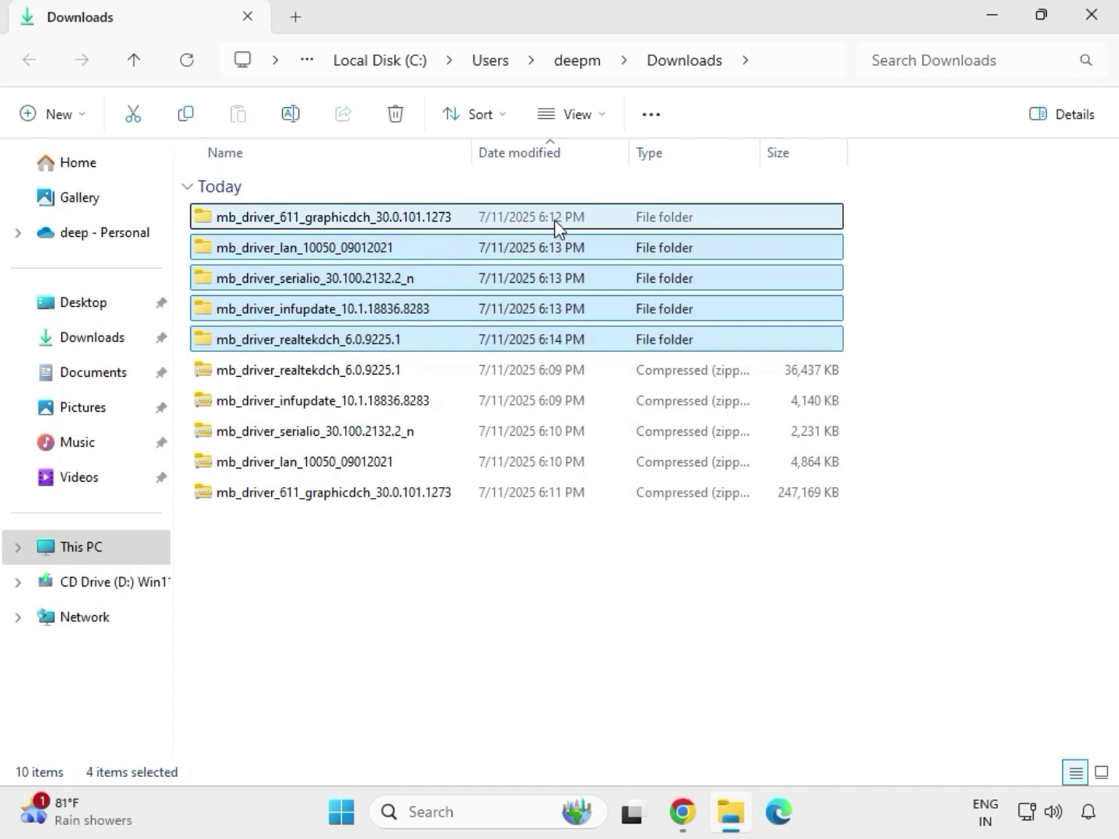
Step: Run mb_driver_611_graphicdch_30.0.101.1273 as administrator from the extracted graphics driver folder, allow its changes, and close the folder window
{"action": "left_click", "coordinate": [327, 224]}
{"action": "double_click", "coordinate": [356, 224]}
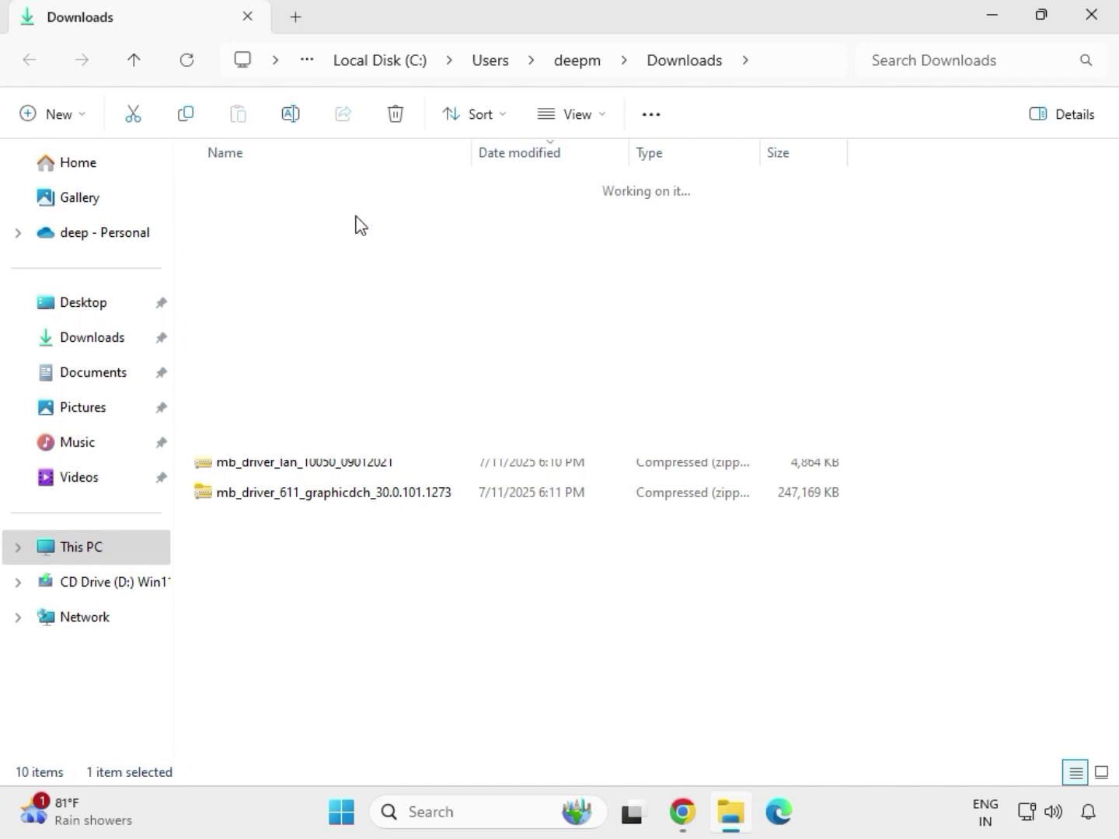
{"action": "left_click", "coordinate": [313, 223]}
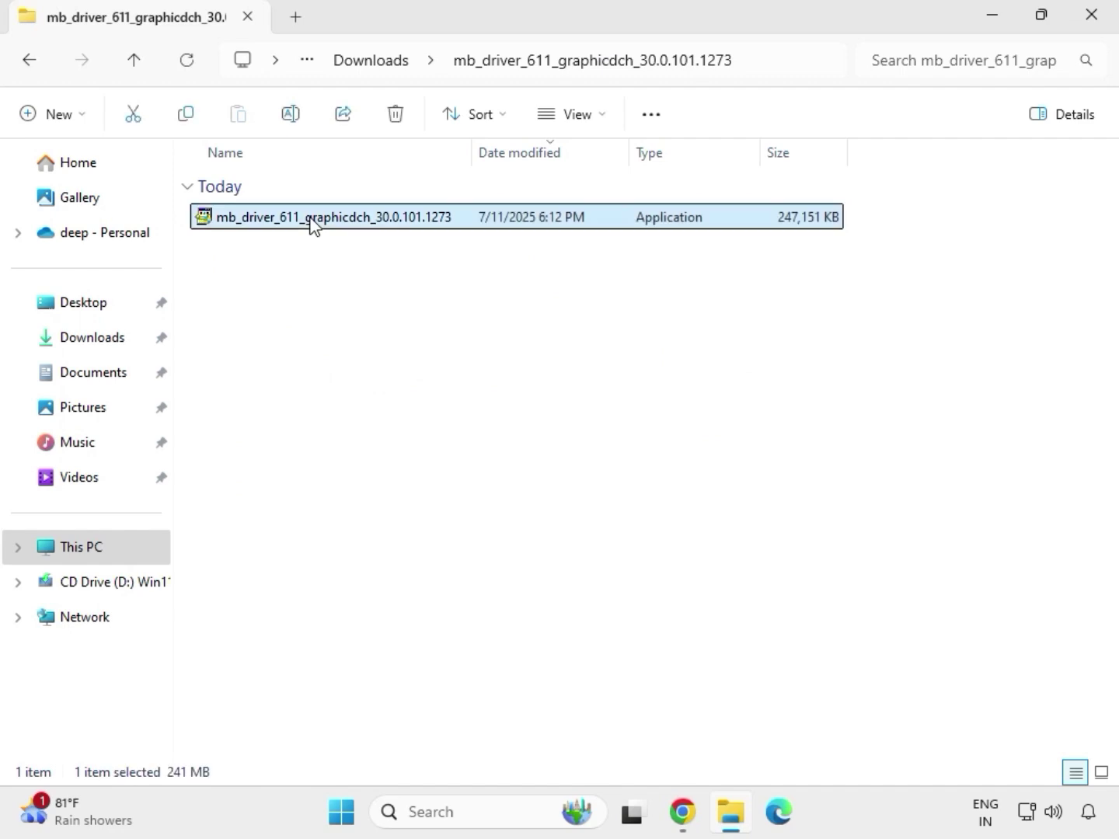
{"action": "right_click", "coordinate": [339, 265]}
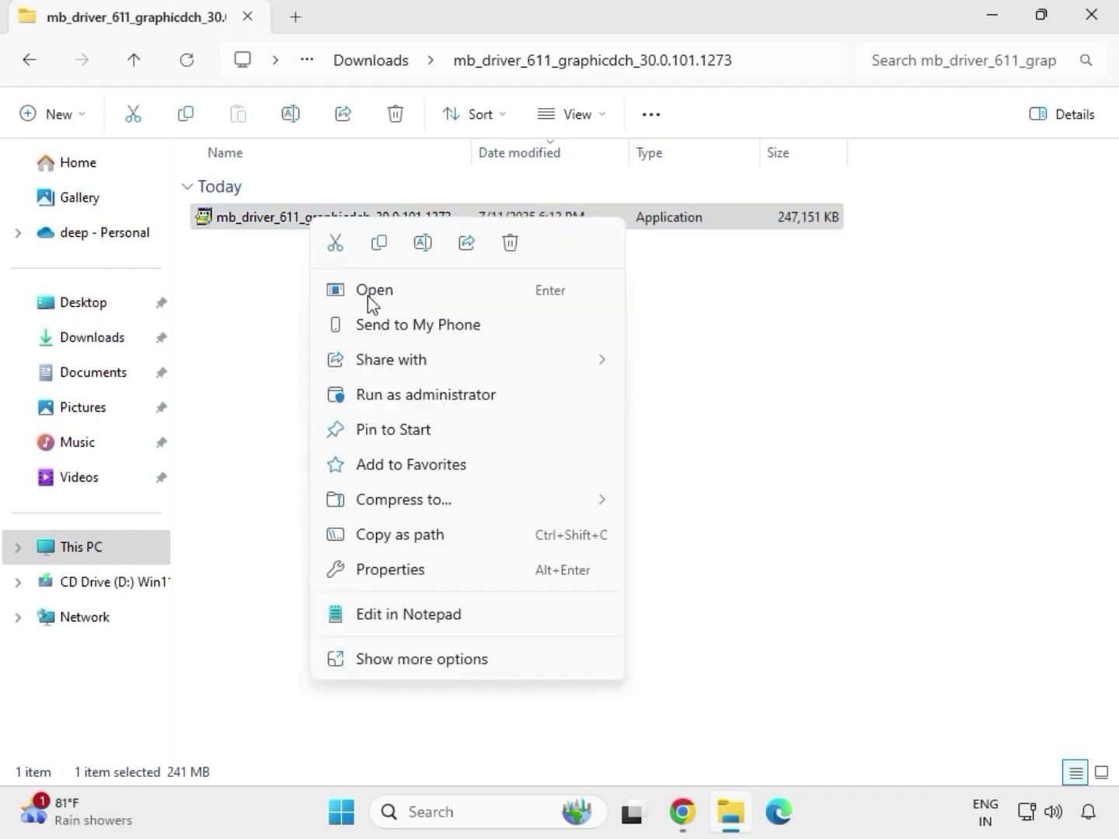
{"action": "left_click", "coordinate": [409, 397]}
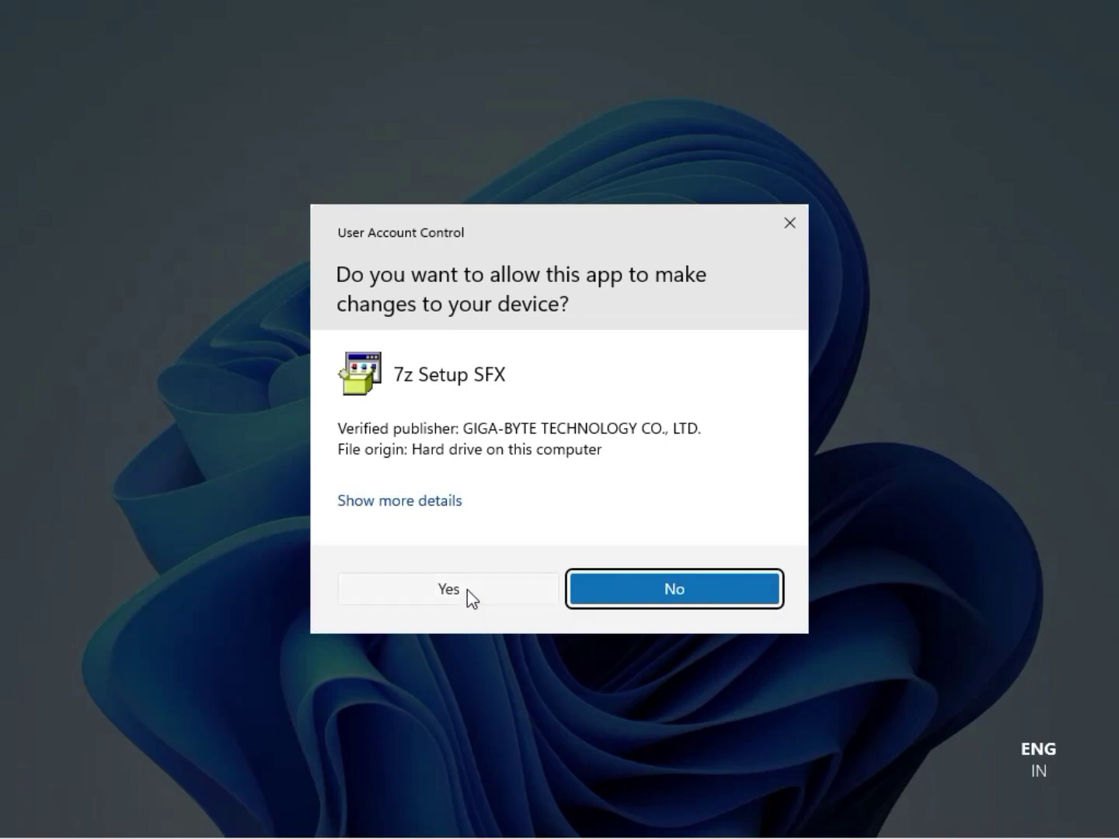
{"action": "left_click", "coordinate": [467, 590]}
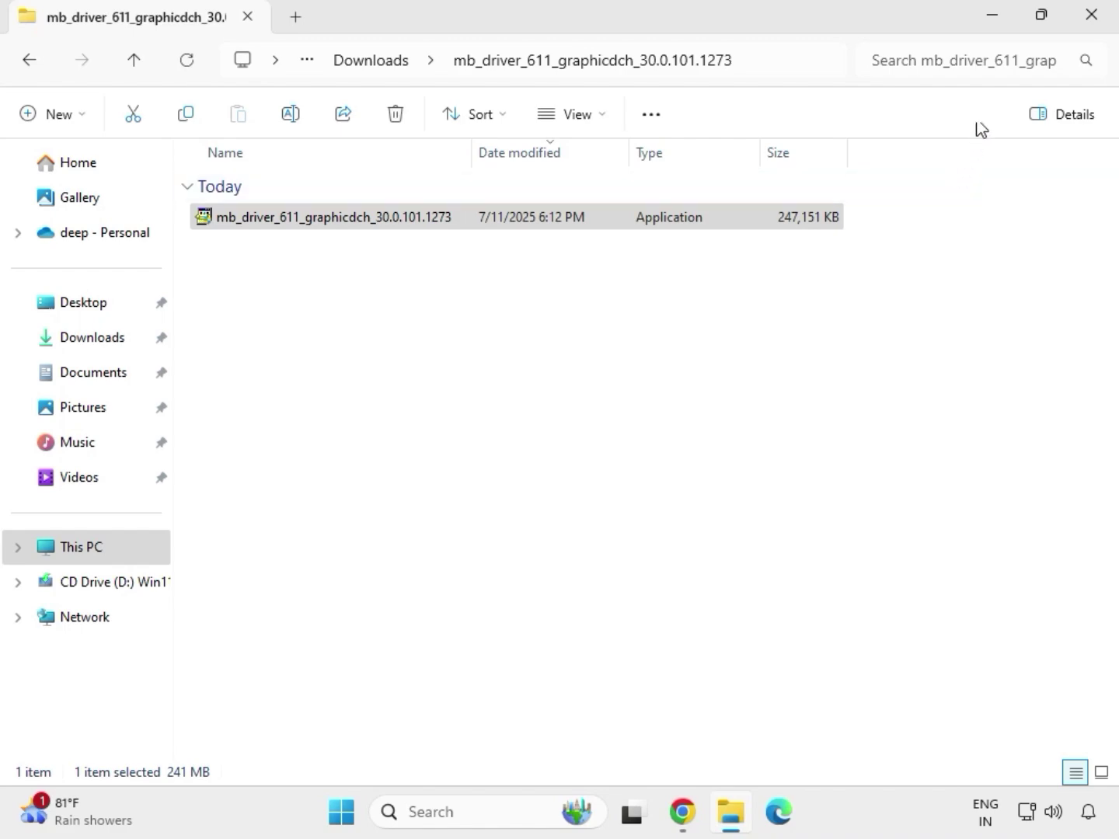
{"action": "left_click", "coordinate": [1103, 26]}
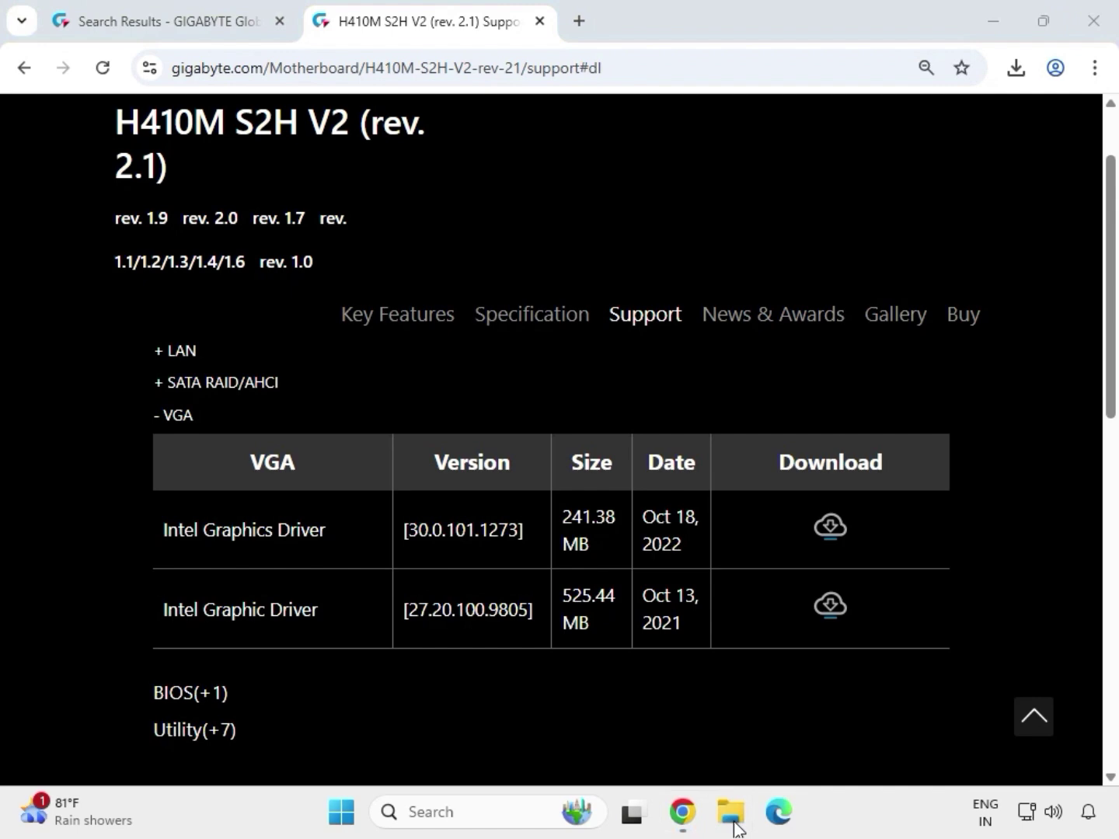
Step: Reopen Downloads in File Explorer and launch Install_Win10_10050_09012021 from the extracted LAN driver folder, allowing it to make changes
{"action": "left_click", "coordinate": [736, 829]}
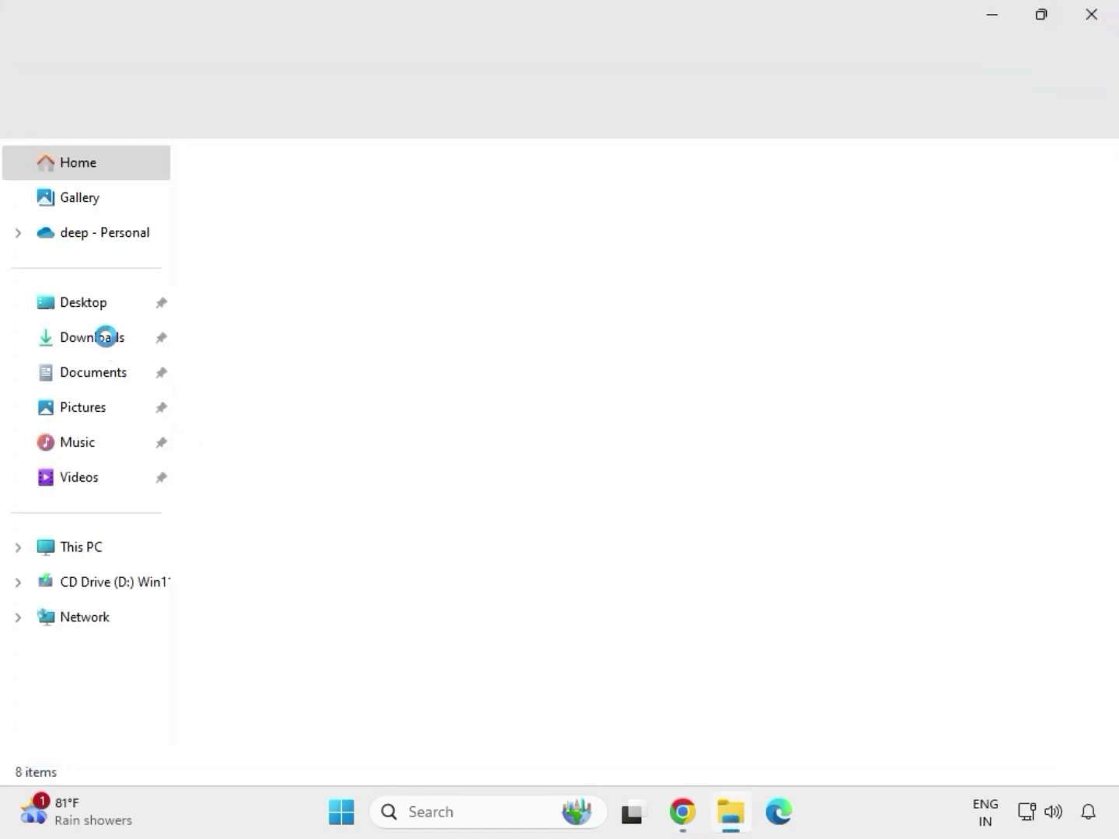
{"action": "left_click", "coordinate": [105, 346]}
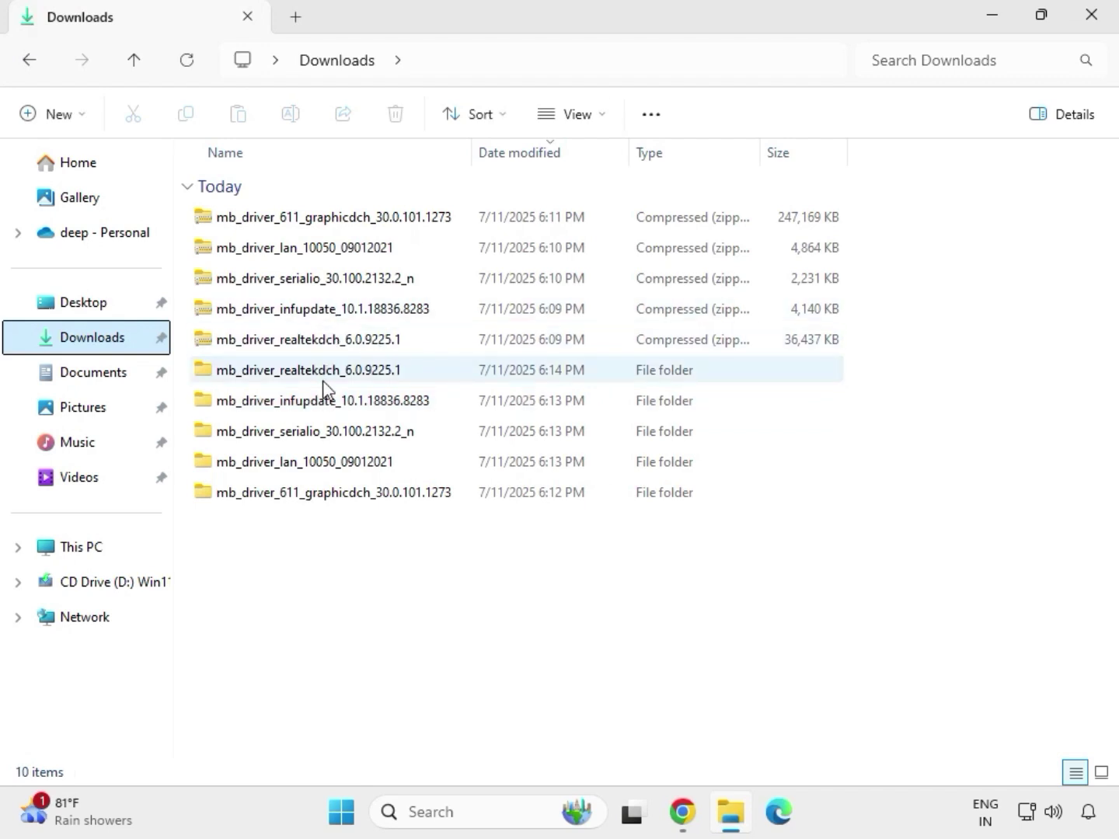
{"action": "left_click", "coordinate": [317, 377]}
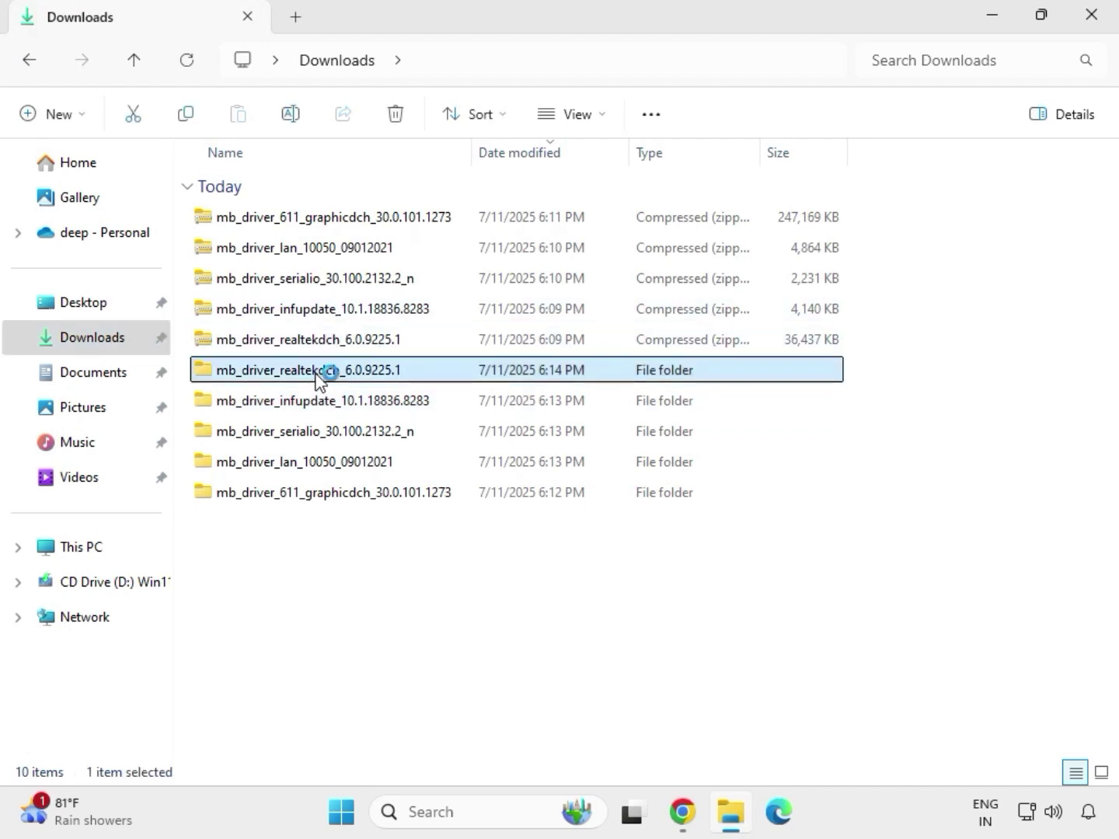
{"action": "left_click", "coordinate": [362, 498]}
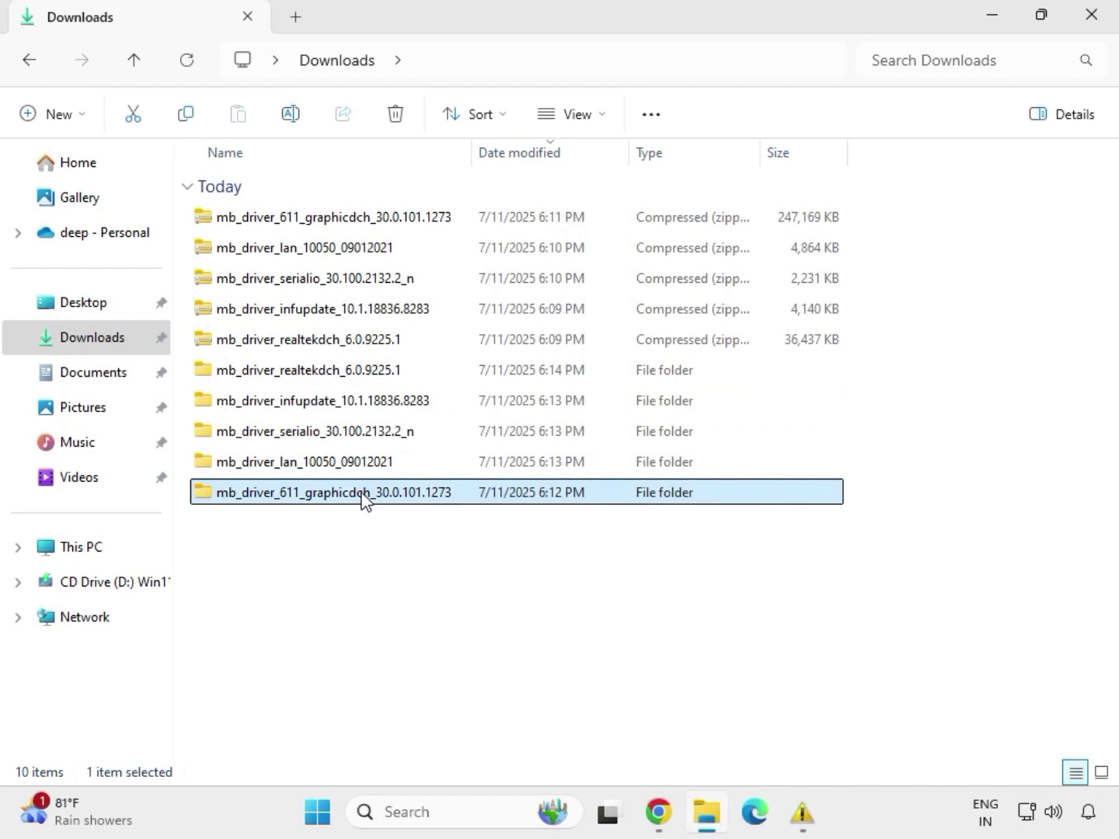
{"action": "left_click", "coordinate": [347, 464]}
{"action": "mouse_move", "coordinate": [801, 812]}
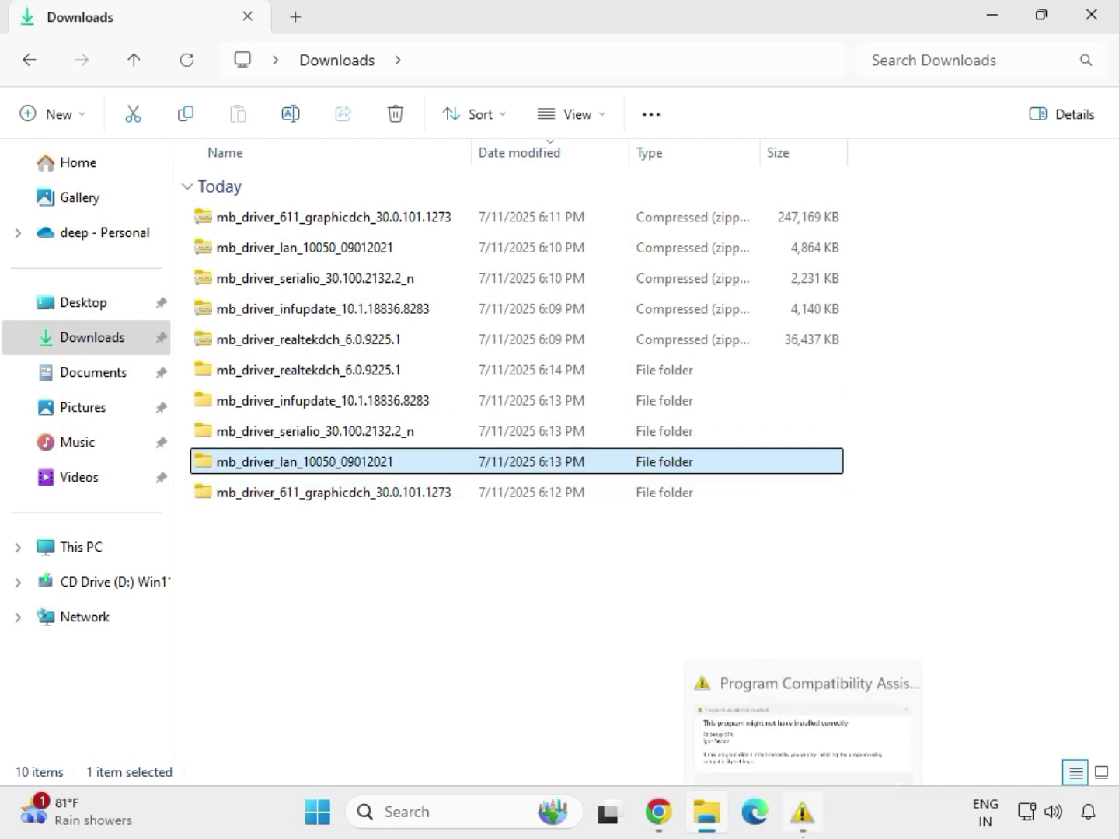
{"action": "double_click", "coordinate": [349, 466]}
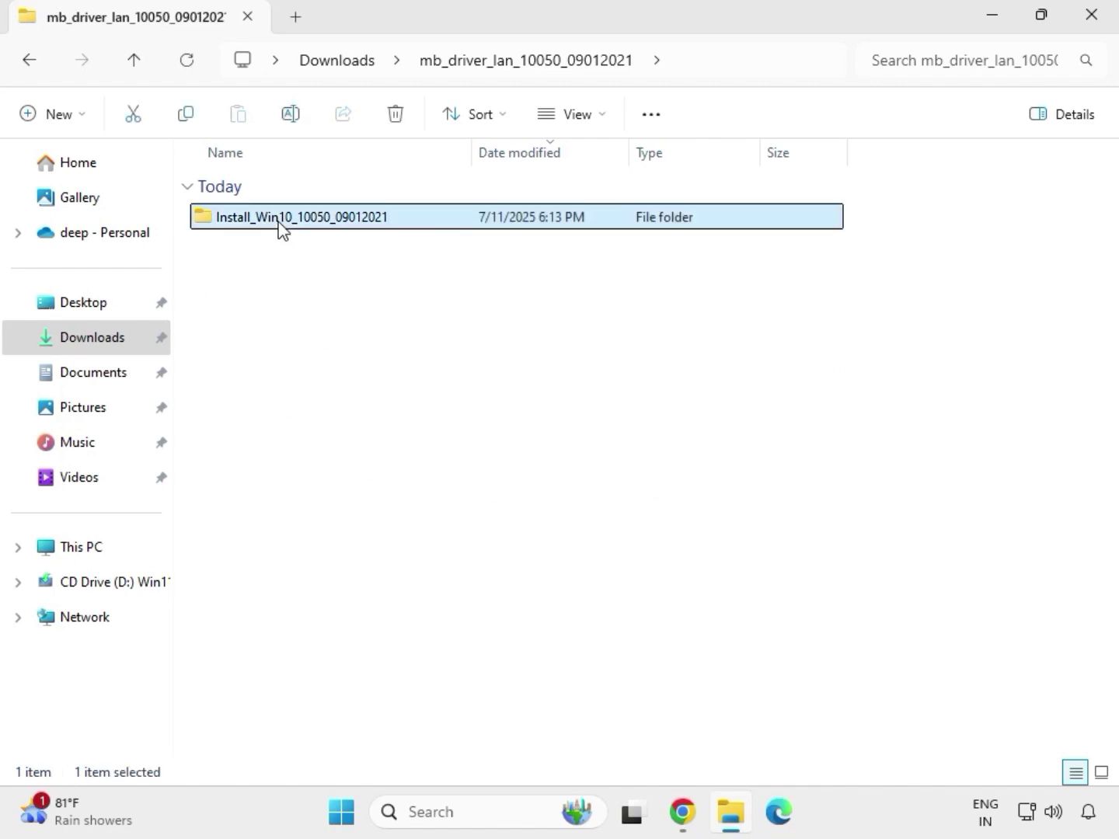
{"action": "double_click", "coordinate": [279, 221]}
{"action": "double_click", "coordinate": [277, 221]}
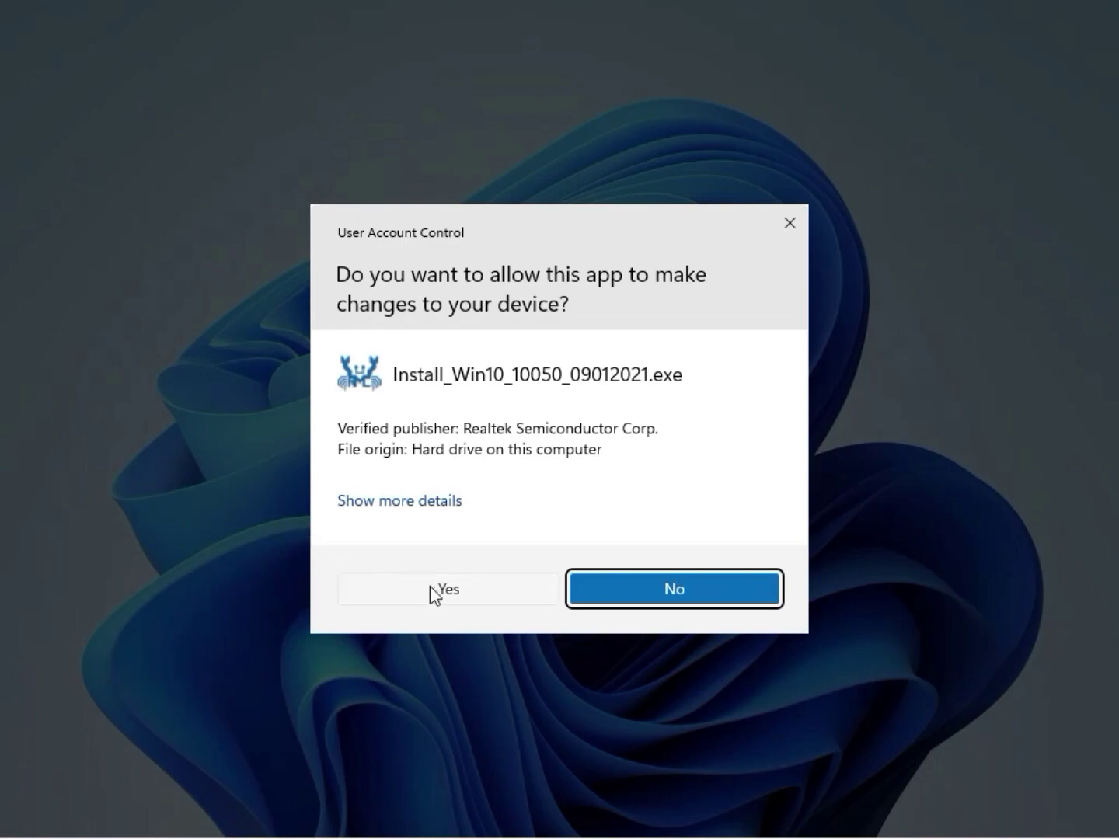
{"action": "left_click", "coordinate": [431, 589]}
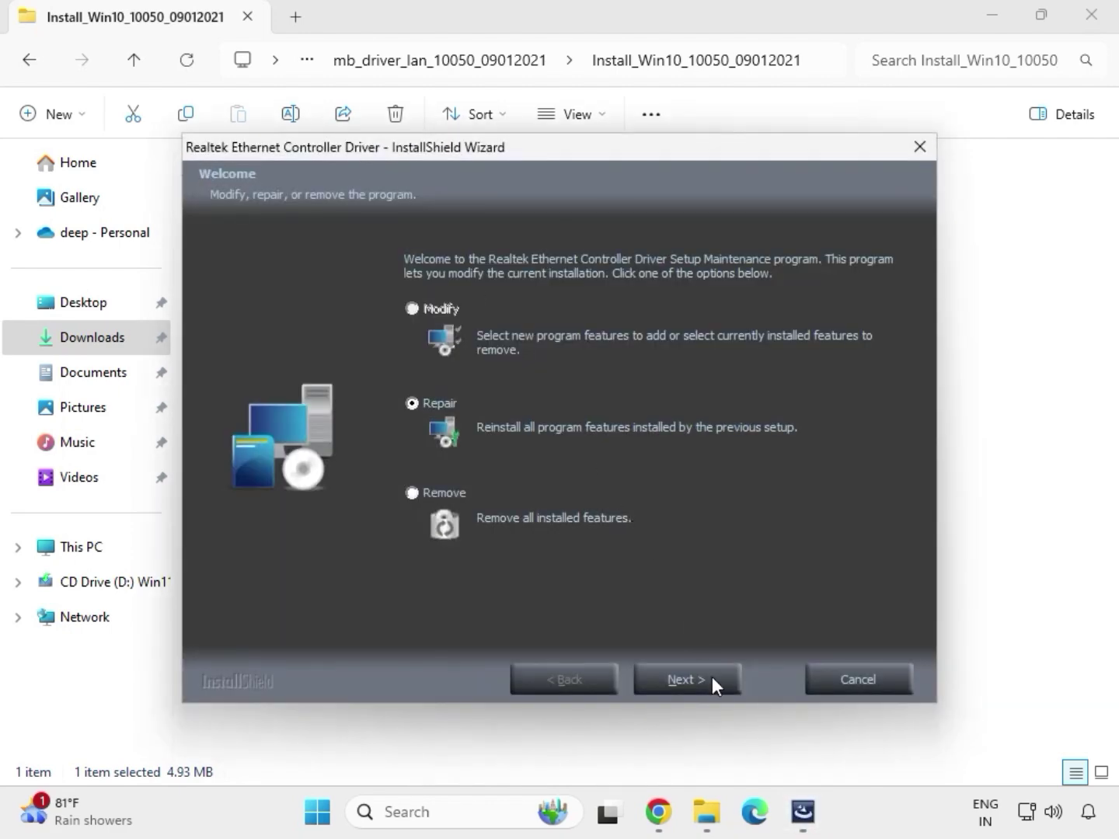
Step: Repair the Realtek Ethernet Controller Driver with the setup wizard, dismiss the network controller warning, and finish the wizard
{"action": "left_click", "coordinate": [713, 680]}
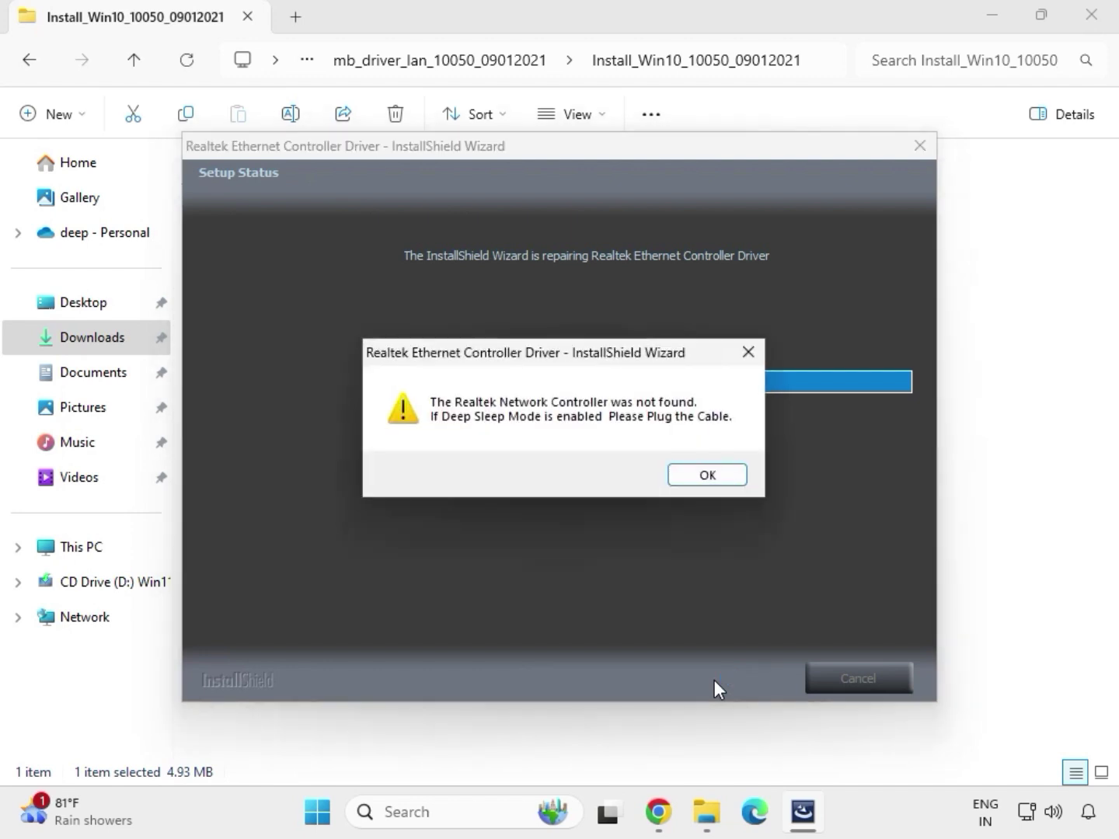
{"action": "left_click", "coordinate": [681, 472]}
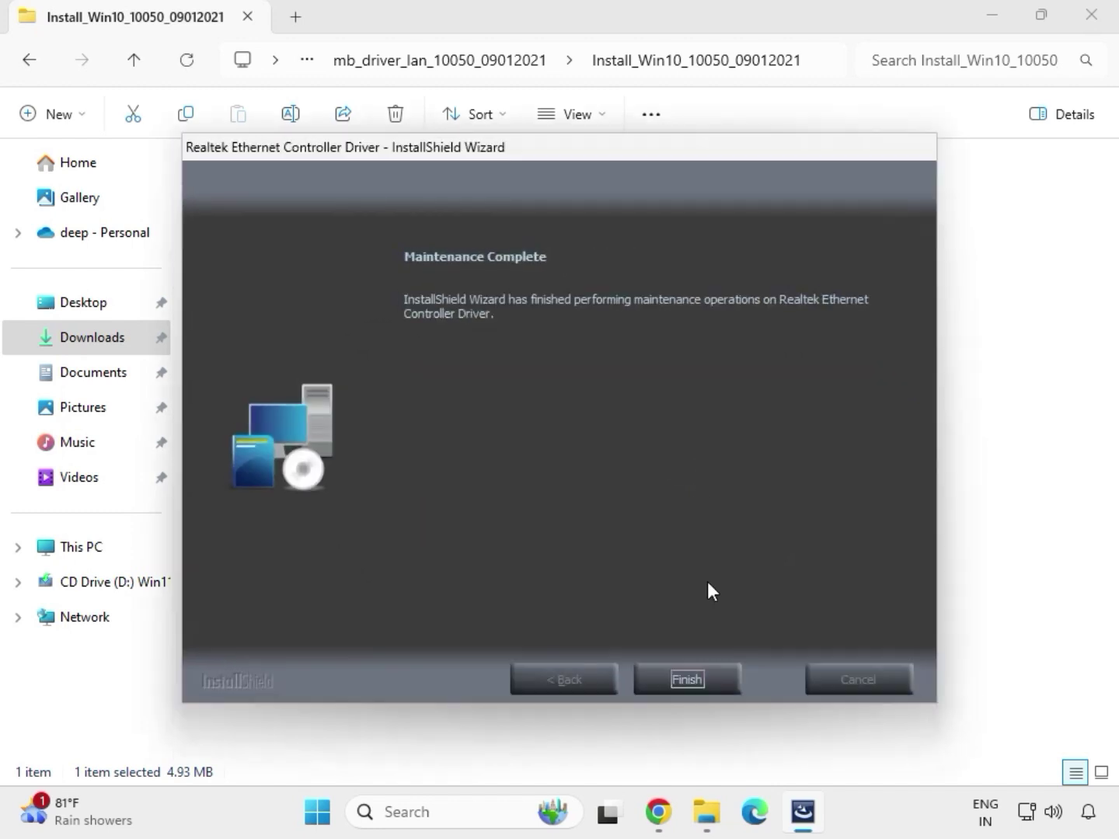
{"action": "left_click", "coordinate": [695, 669]}
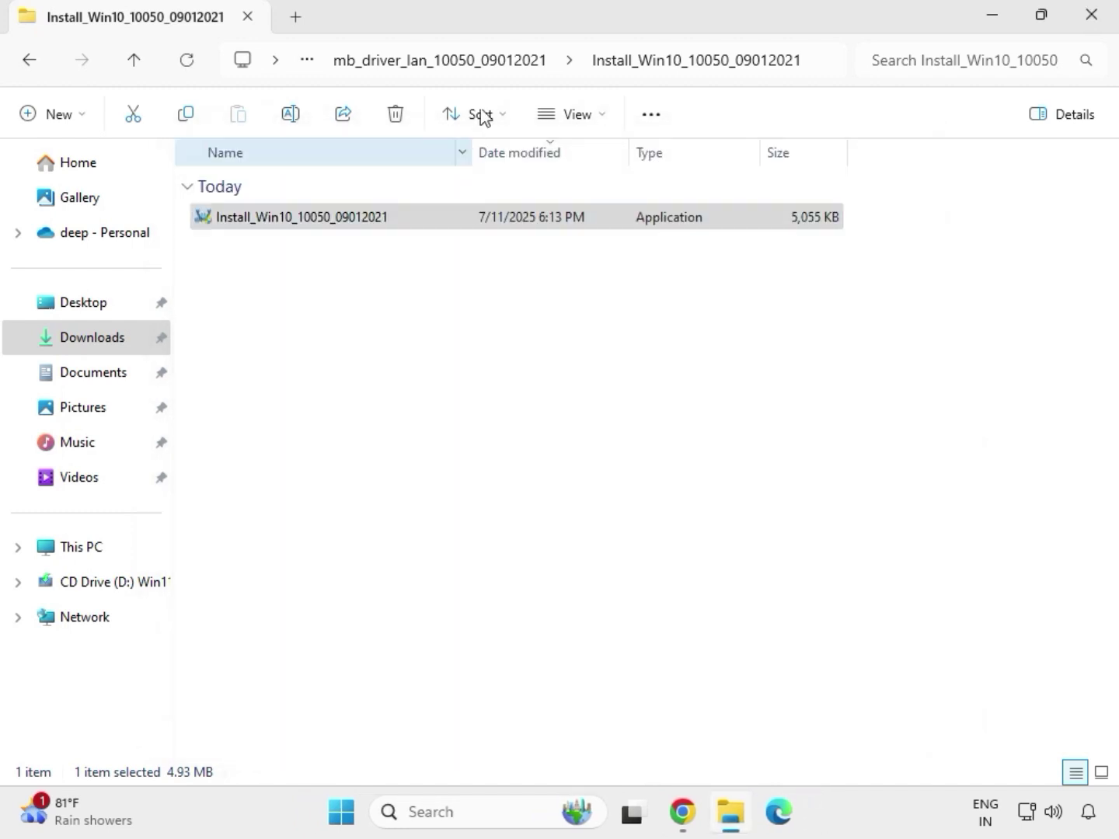
Step: Try to install Intel Serial IO by running SetupSerialIO as administrator from the extracted mb_driver_serialio_30.100.2132.2_n folder, and close the setup
{"action": "left_click", "coordinate": [33, 62]}
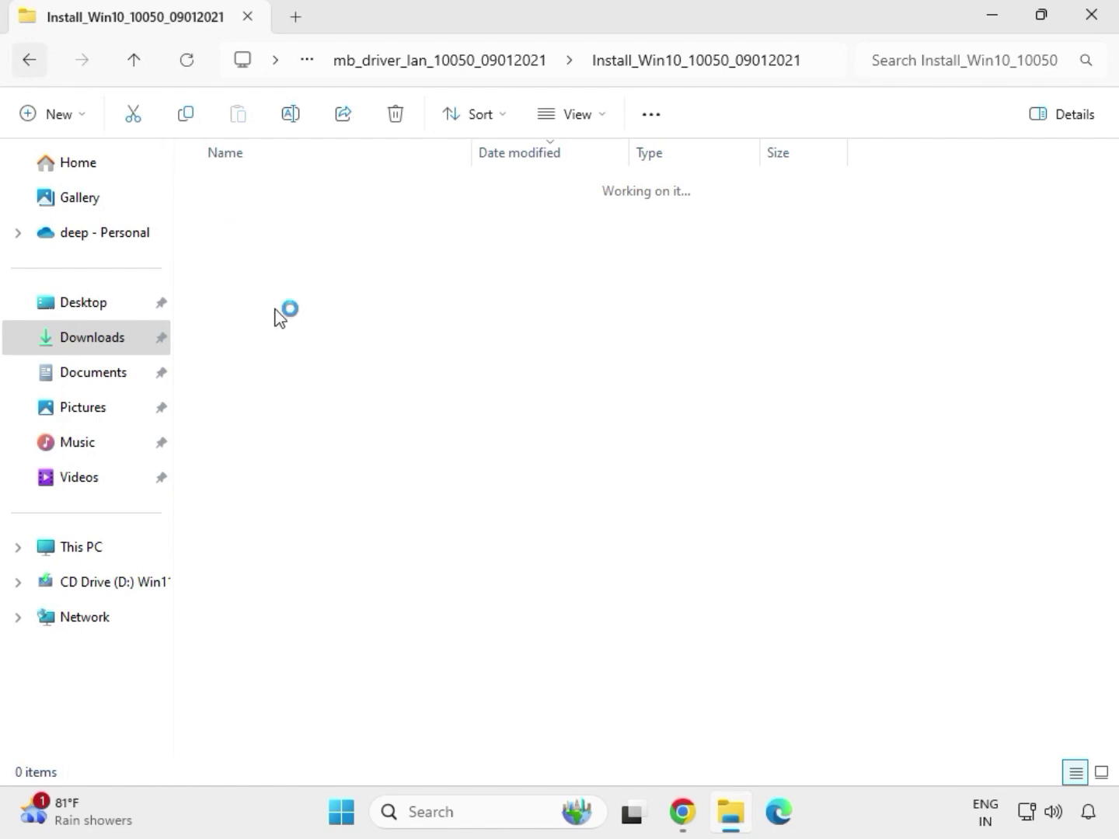
{"action": "left_click", "coordinate": [29, 62]}
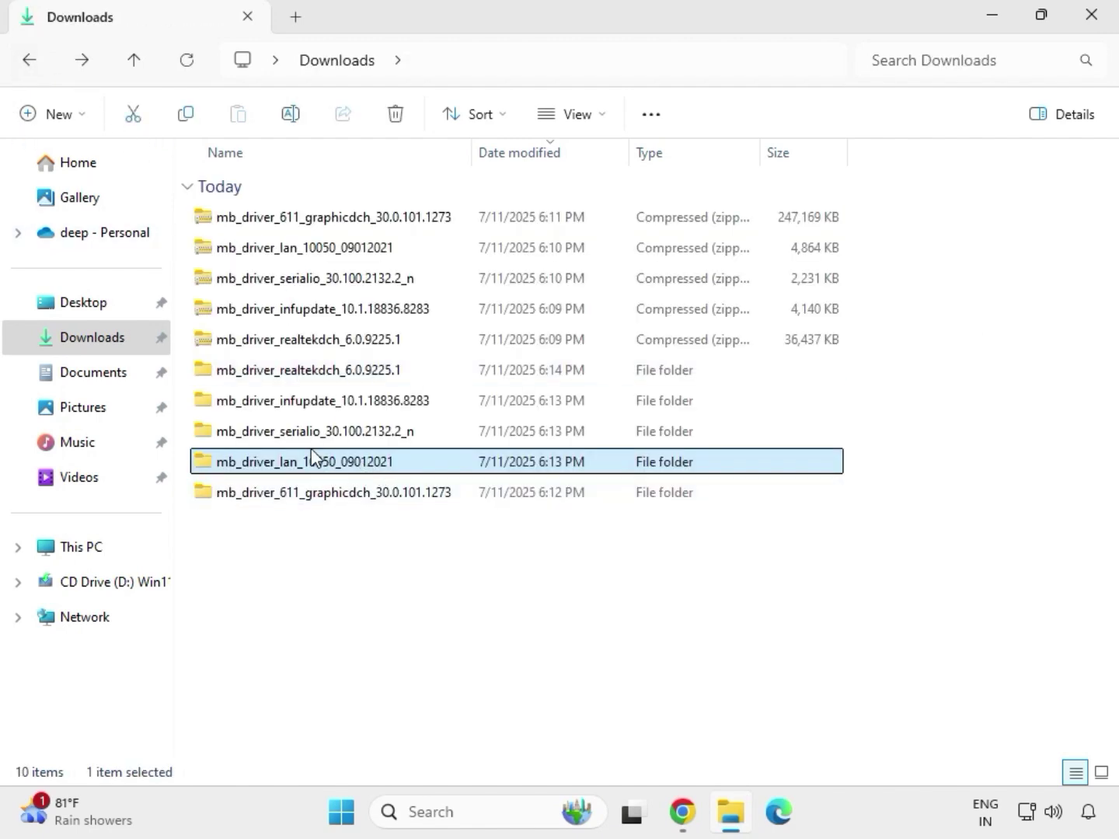
{"action": "double_click", "coordinate": [315, 436]}
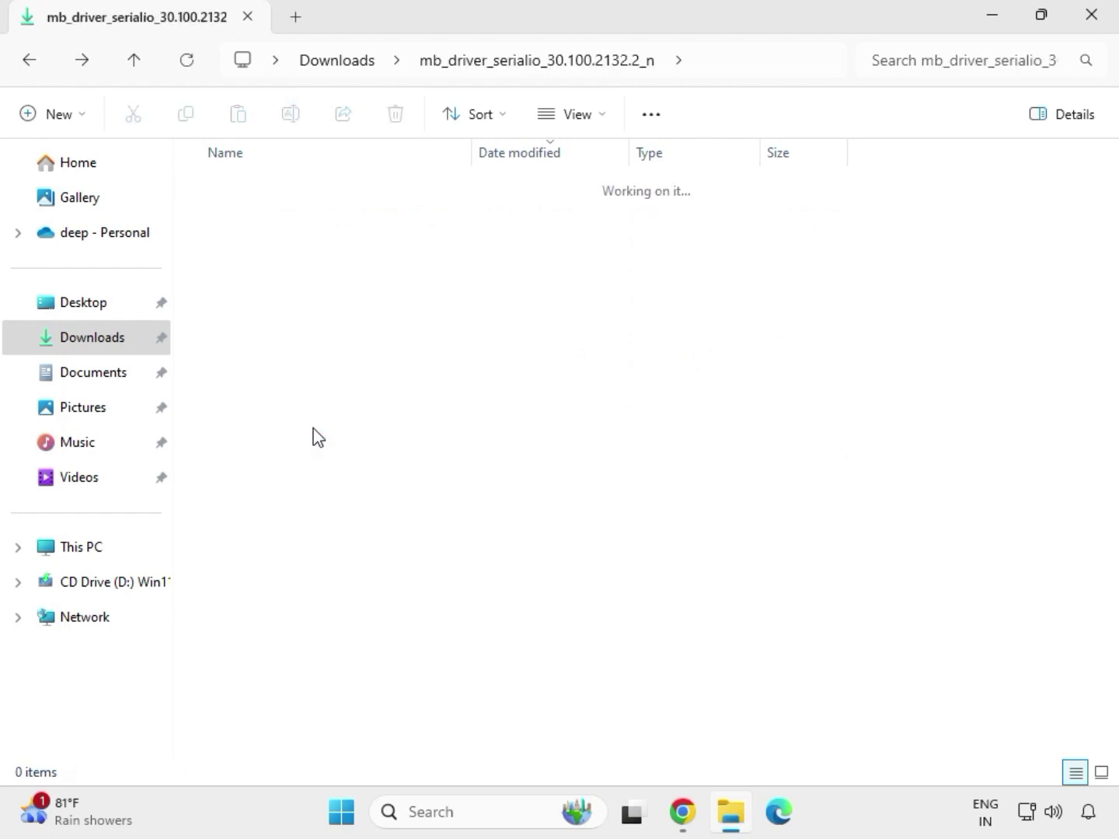
{"action": "double_click", "coordinate": [335, 218]}
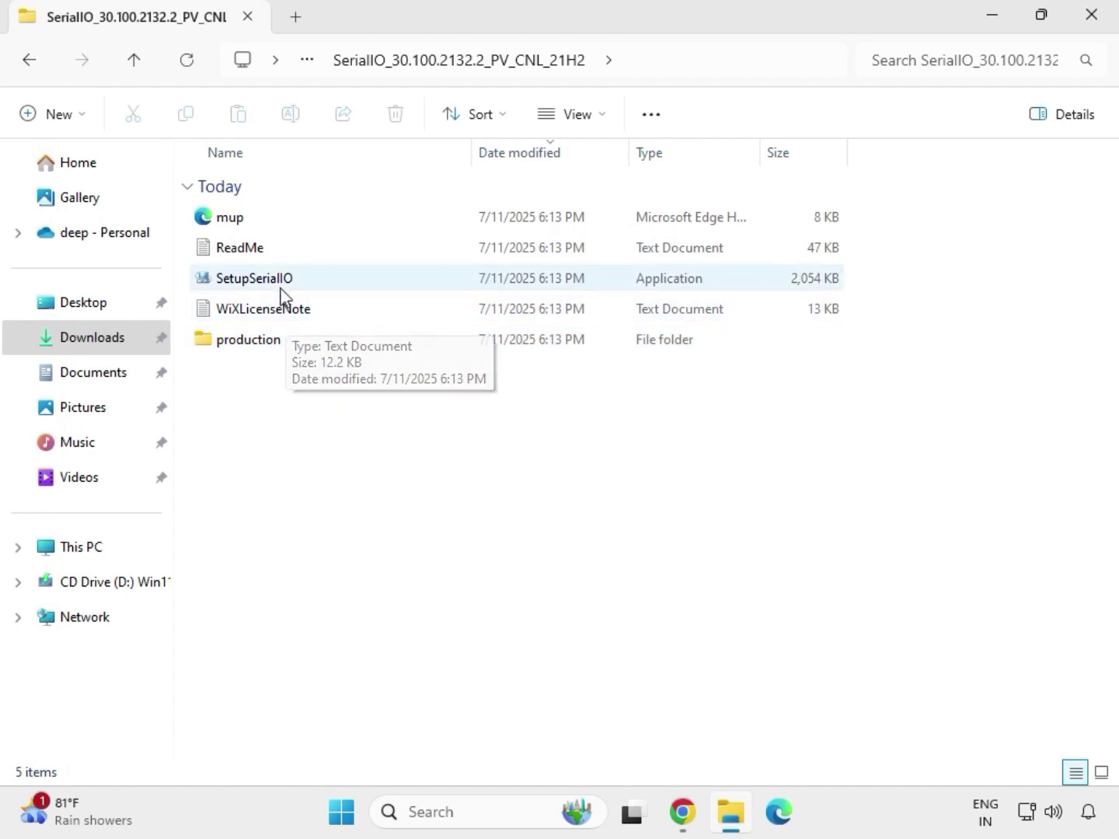
{"action": "left_click", "coordinate": [282, 289]}
{"action": "right_click", "coordinate": [284, 288]}
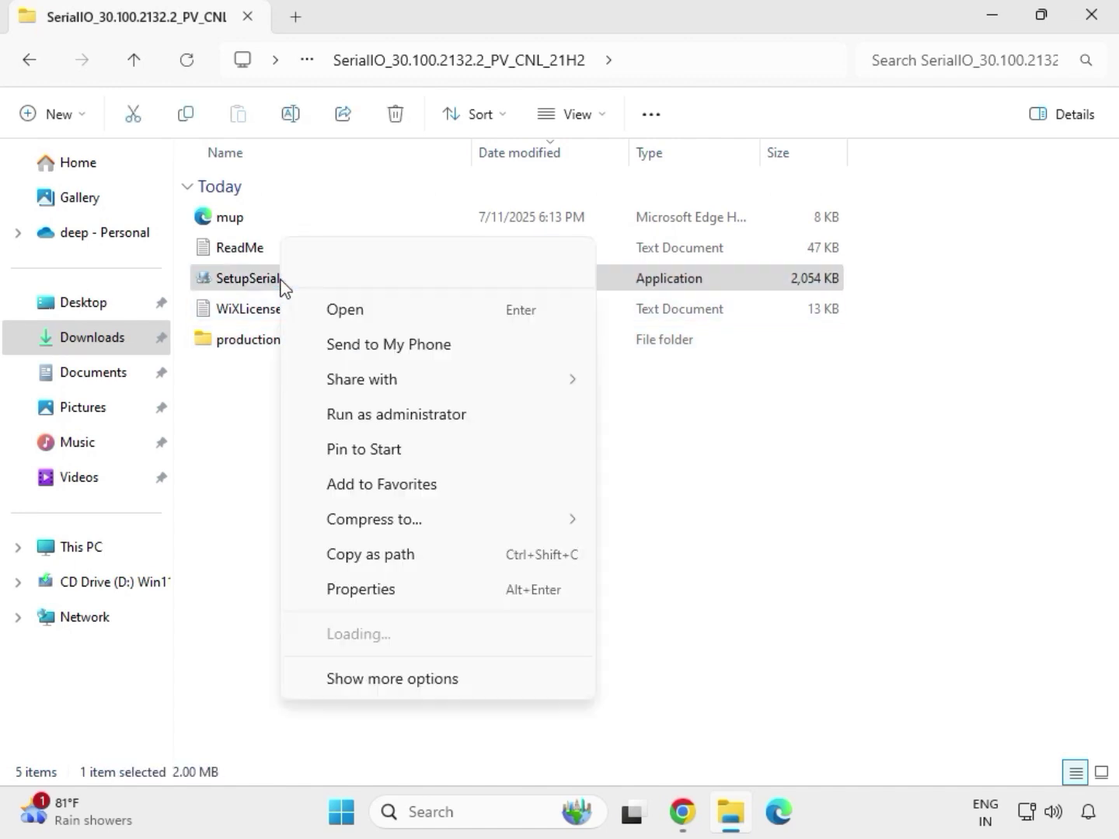
{"action": "left_click", "coordinate": [393, 418]}
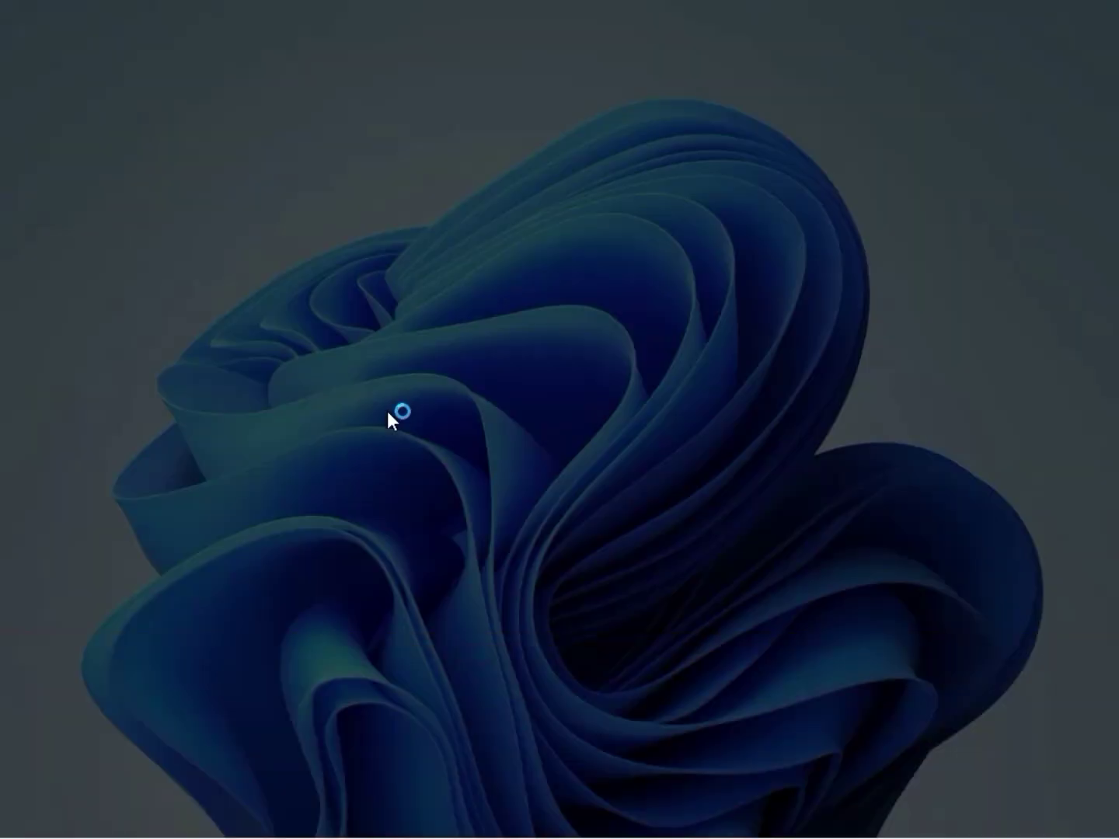
{"action": "left_click", "coordinate": [435, 598]}
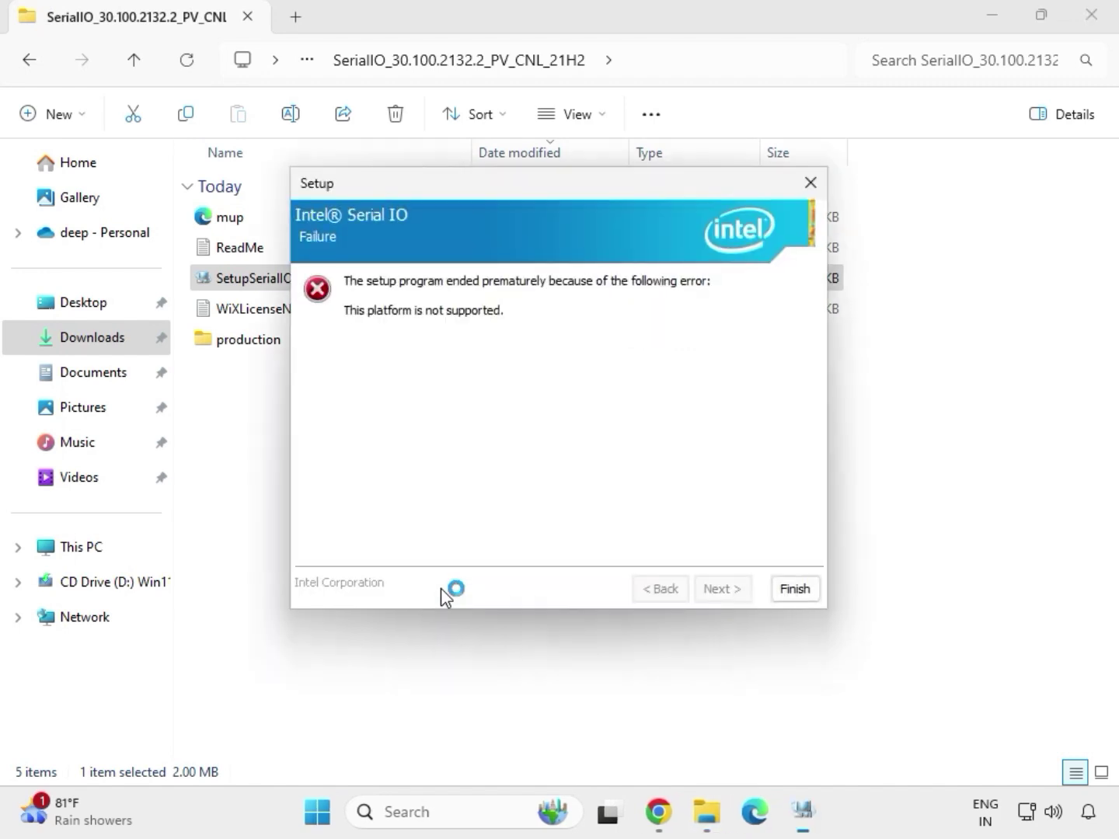
{"action": "left_click", "coordinate": [794, 591]}
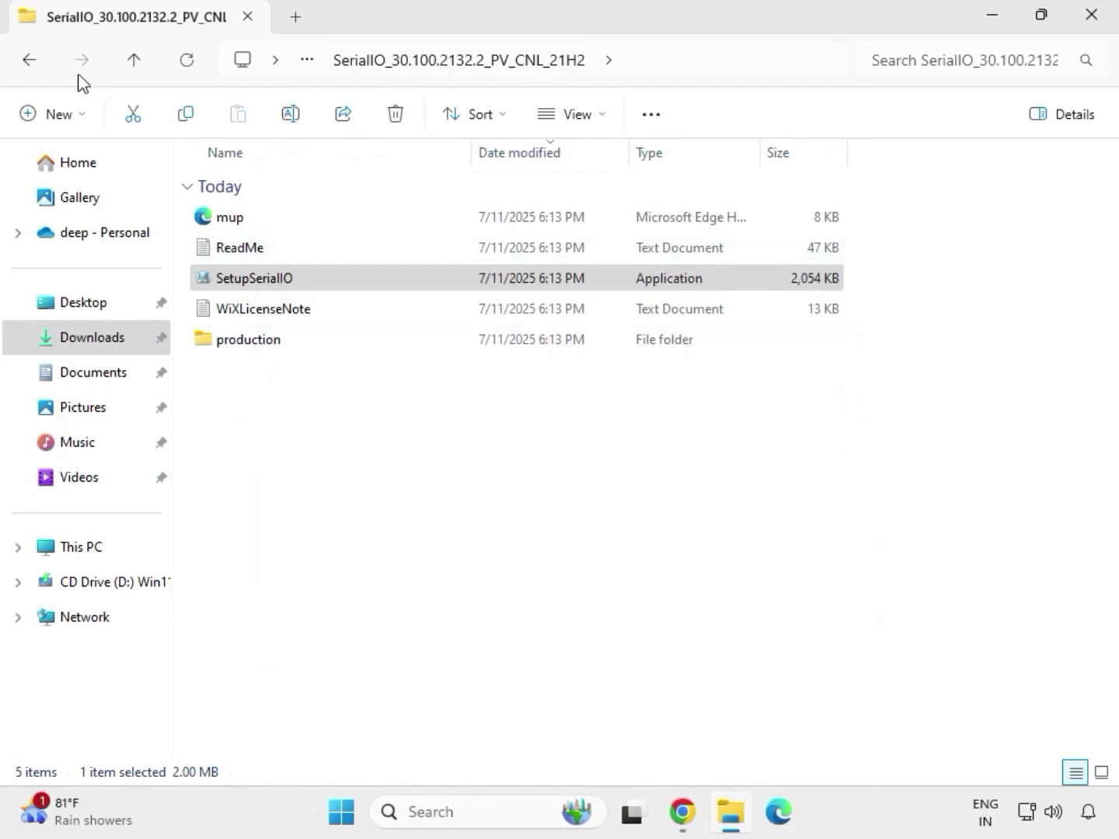
Step: Run SetupChipset as administrator from Chipset-10.1.18836.8283-Public-MUP in the extracted mb_driver_infupdate_10.1.18836.8283 folder, allowing it to make changes
{"action": "left_click", "coordinate": [34, 68]}
{"action": "left_click", "coordinate": [34, 68]}
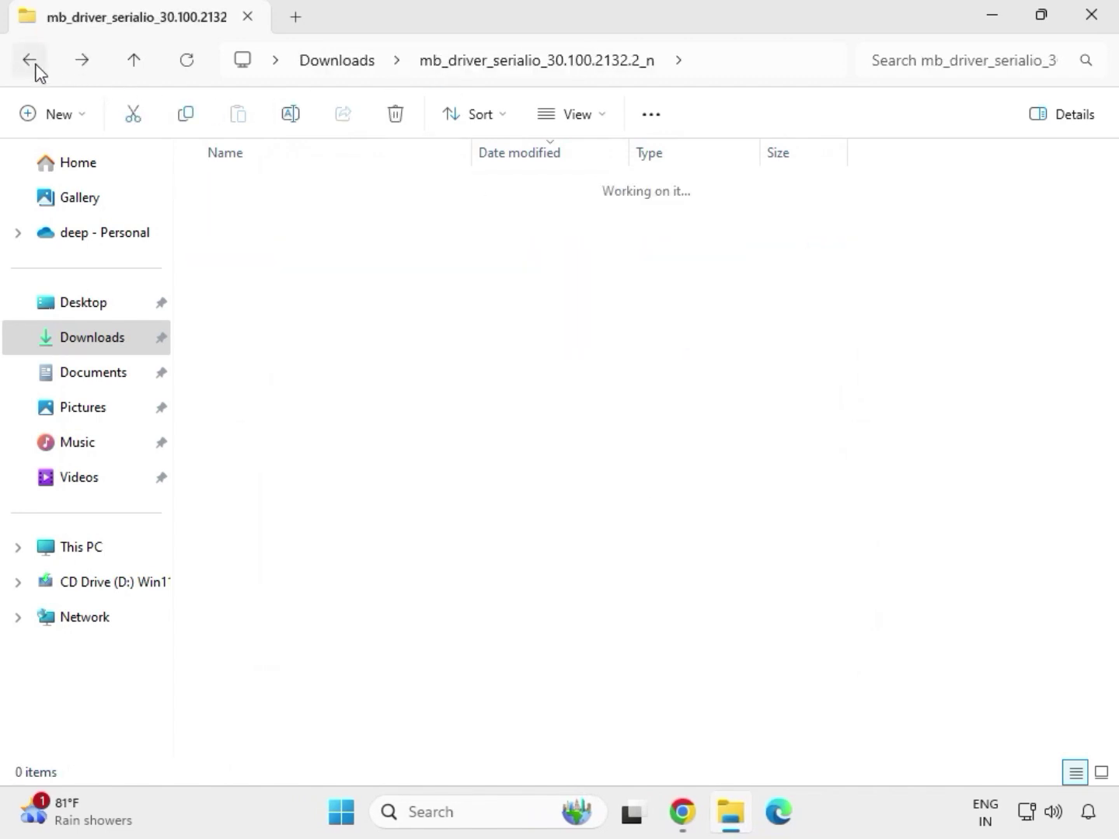
{"action": "left_click", "coordinate": [293, 402]}
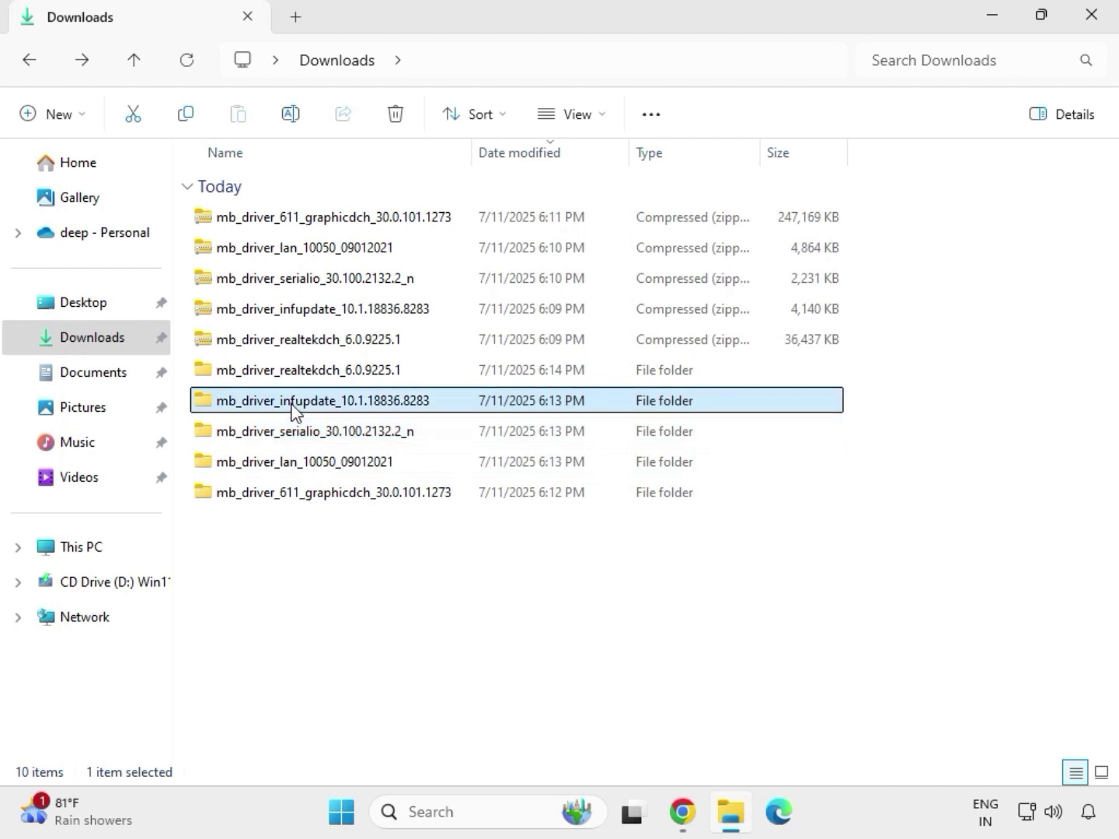
{"action": "double_click", "coordinate": [293, 403]}
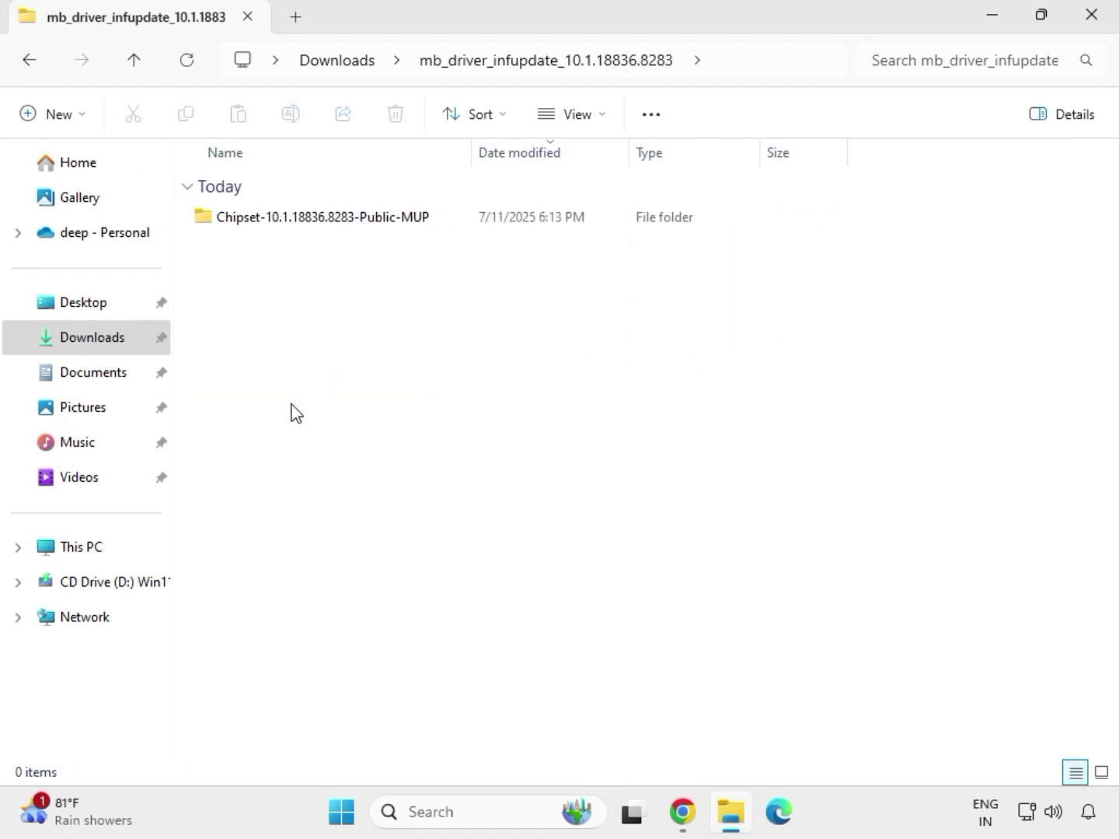
{"action": "double_click", "coordinate": [294, 222]}
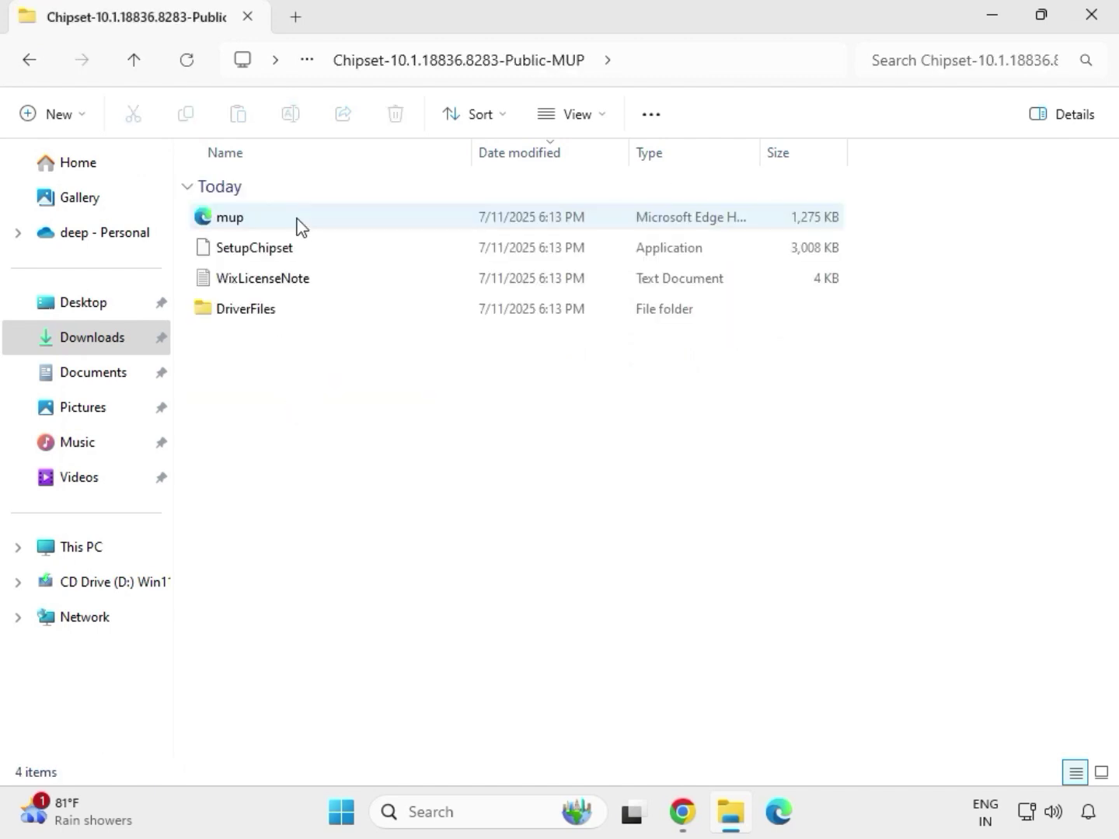
{"action": "left_click", "coordinate": [319, 257]}
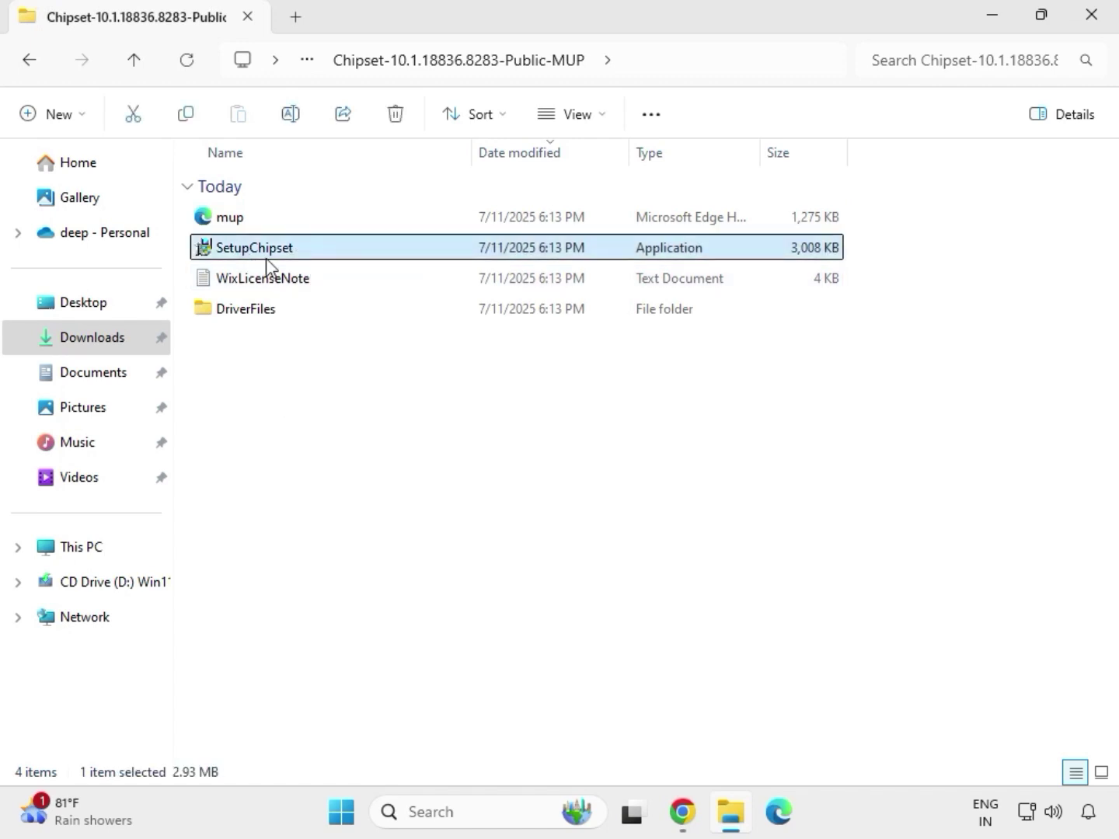
{"action": "right_click", "coordinate": [309, 259]}
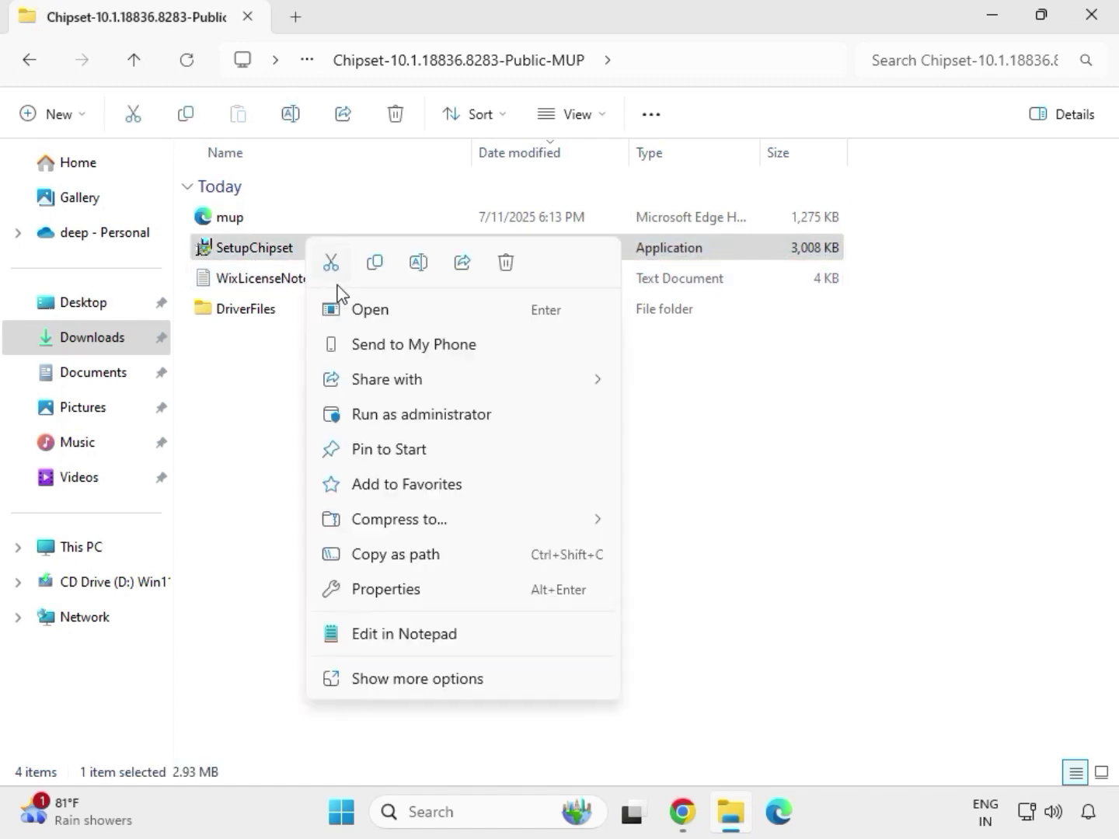
{"action": "left_click", "coordinate": [395, 409]}
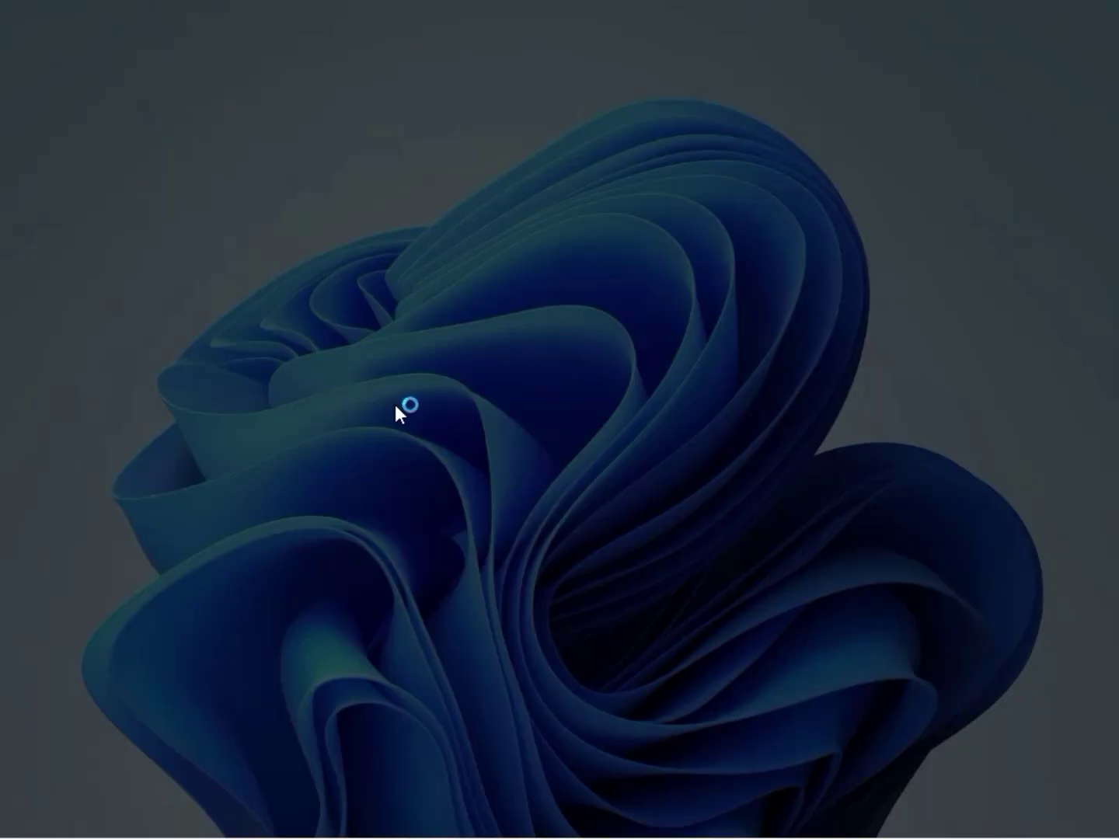
{"action": "left_click", "coordinate": [446, 603]}
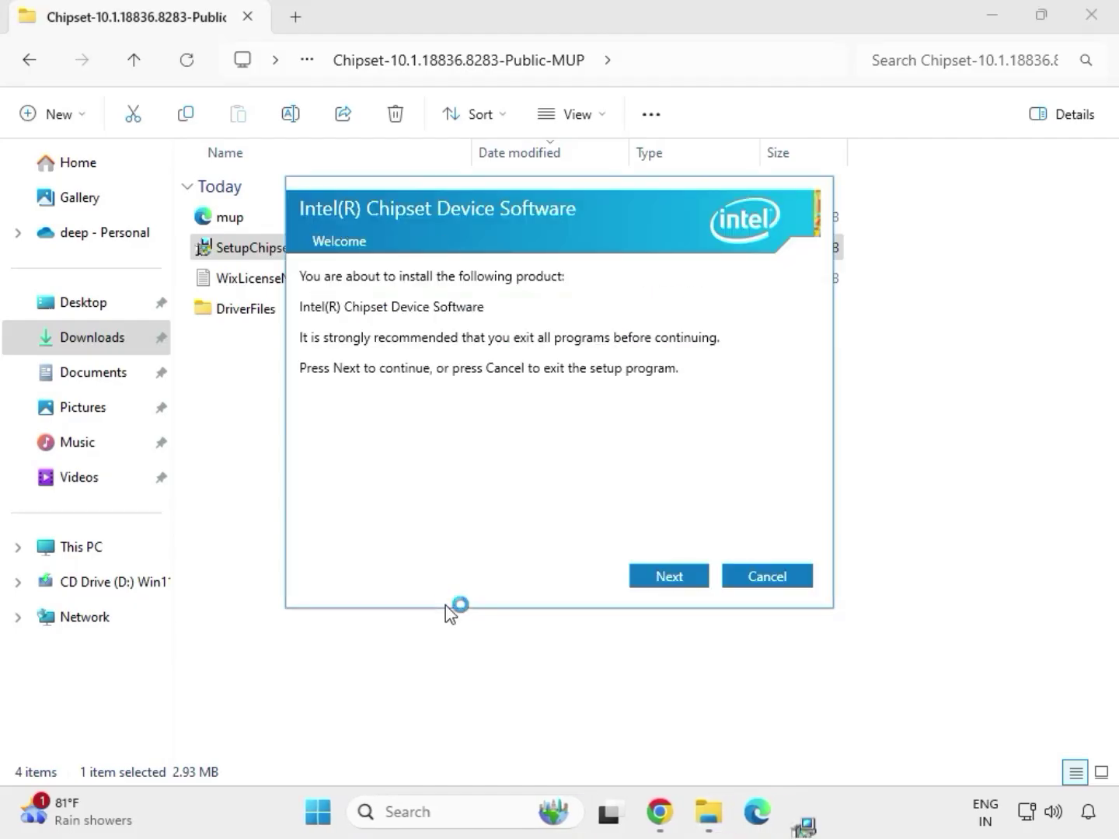
Step: Accept the license, try to install the Intel Chipset Device Software, and close its setup wizard
{"action": "left_click", "coordinate": [655, 578]}
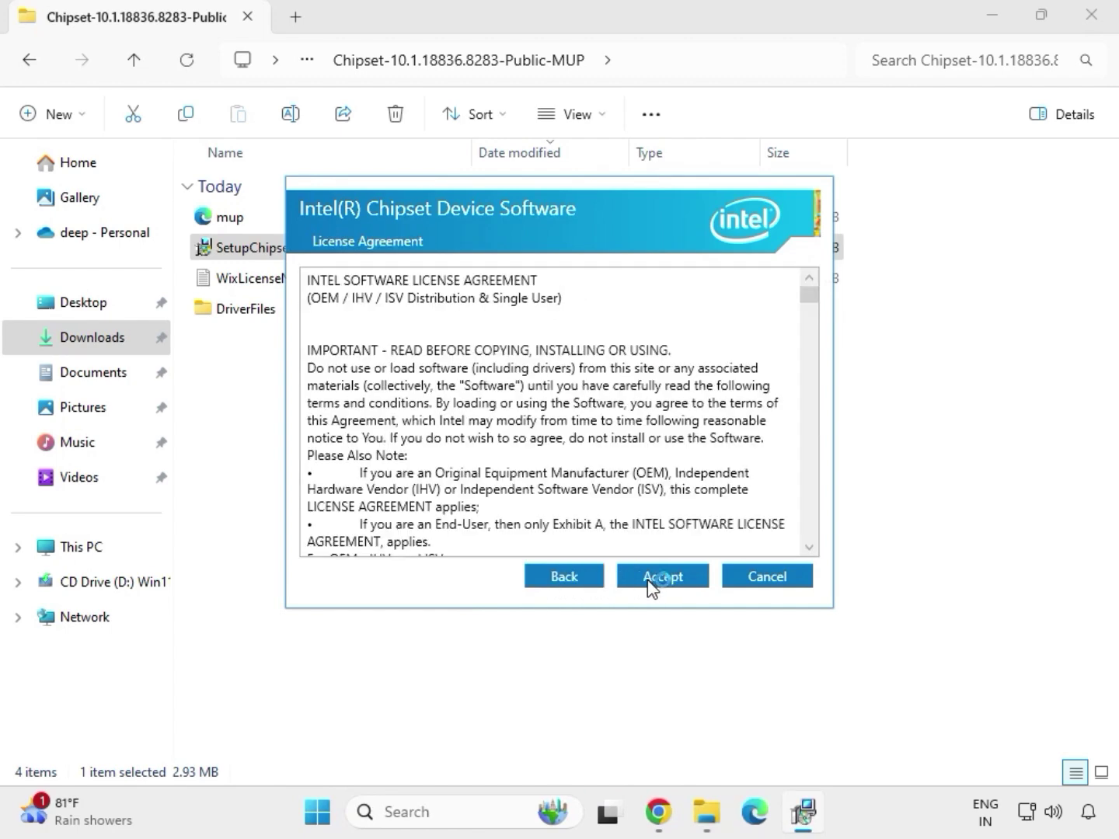
{"action": "left_click", "coordinate": [651, 580]}
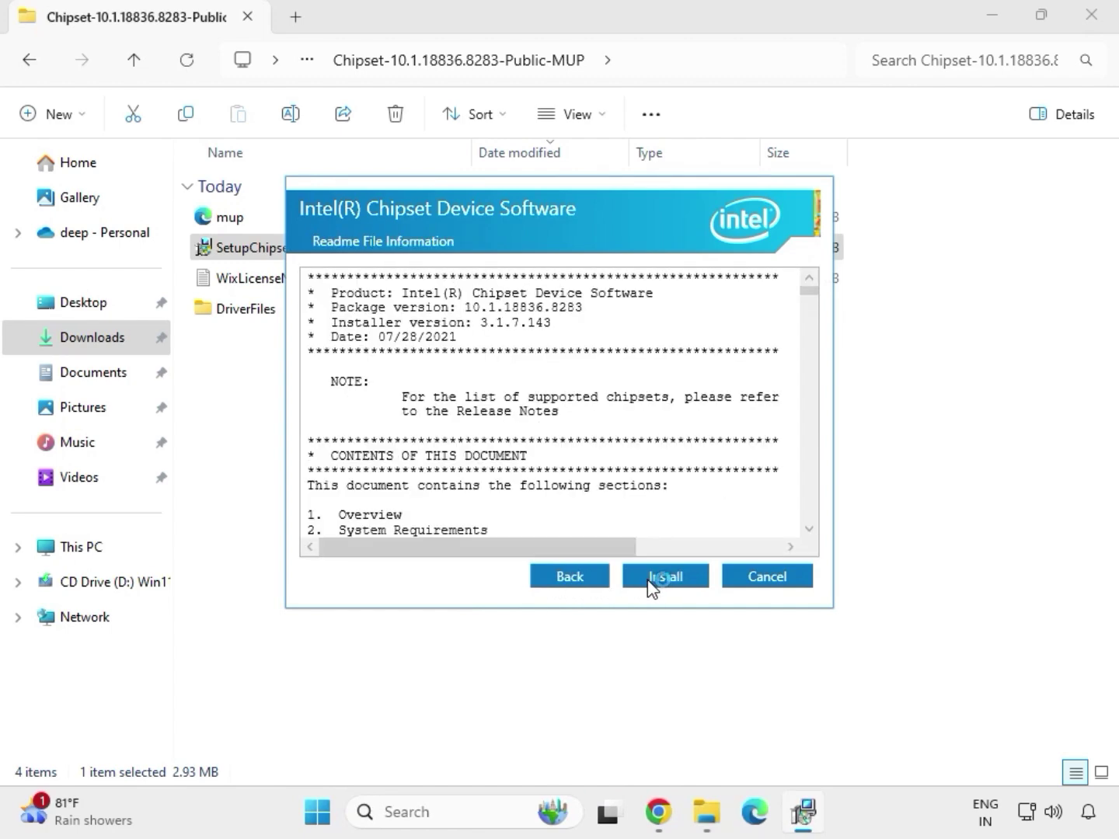
{"action": "left_click", "coordinate": [687, 581]}
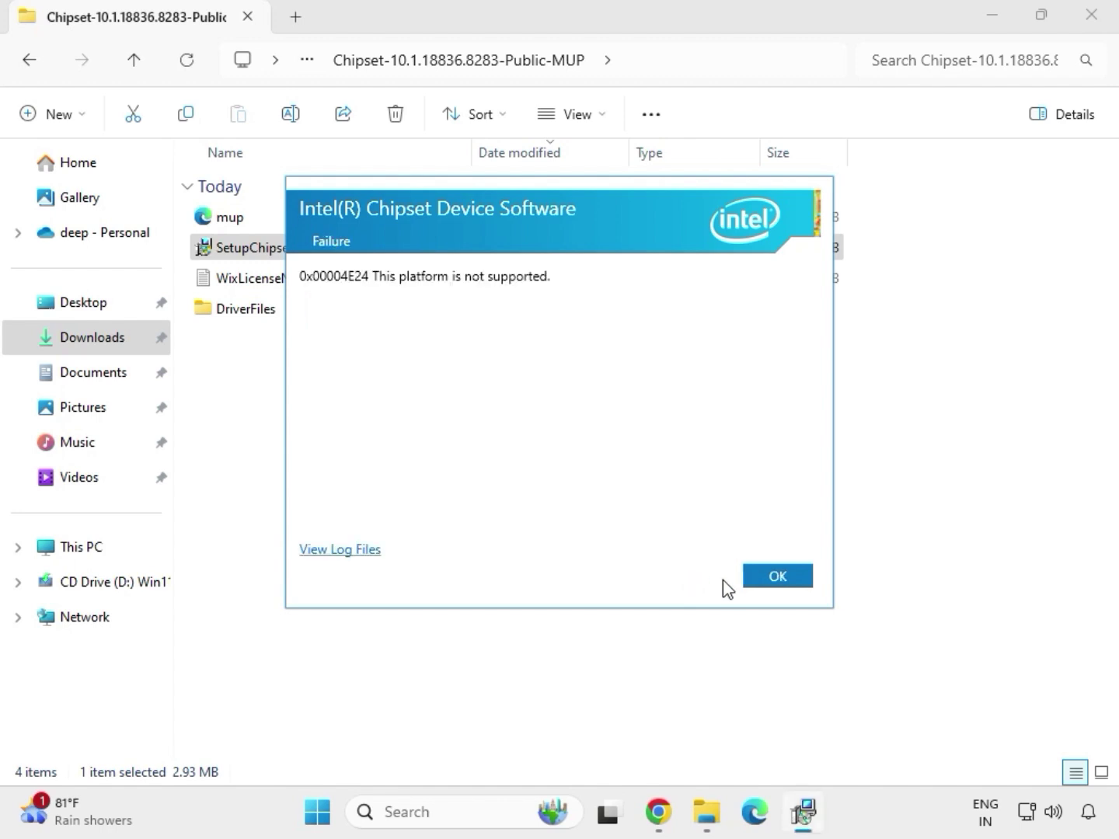
{"action": "left_click", "coordinate": [758, 584]}
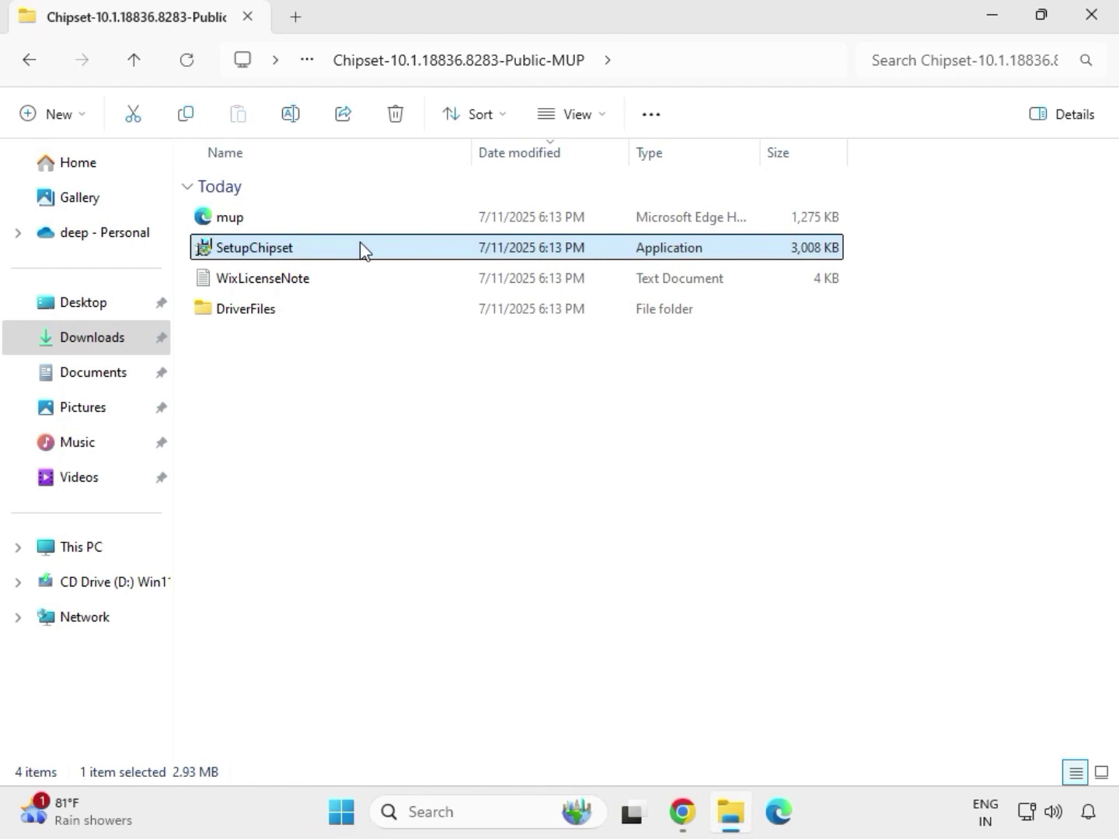
Step: Return to Downloads and run mb_driver_611_graphicdch_30.0.101.1273 again as administrator from its extracted folder, allowing its changes
{"action": "key", "text": "alt+Up"}
{"action": "key", "text": "alt+Up"}
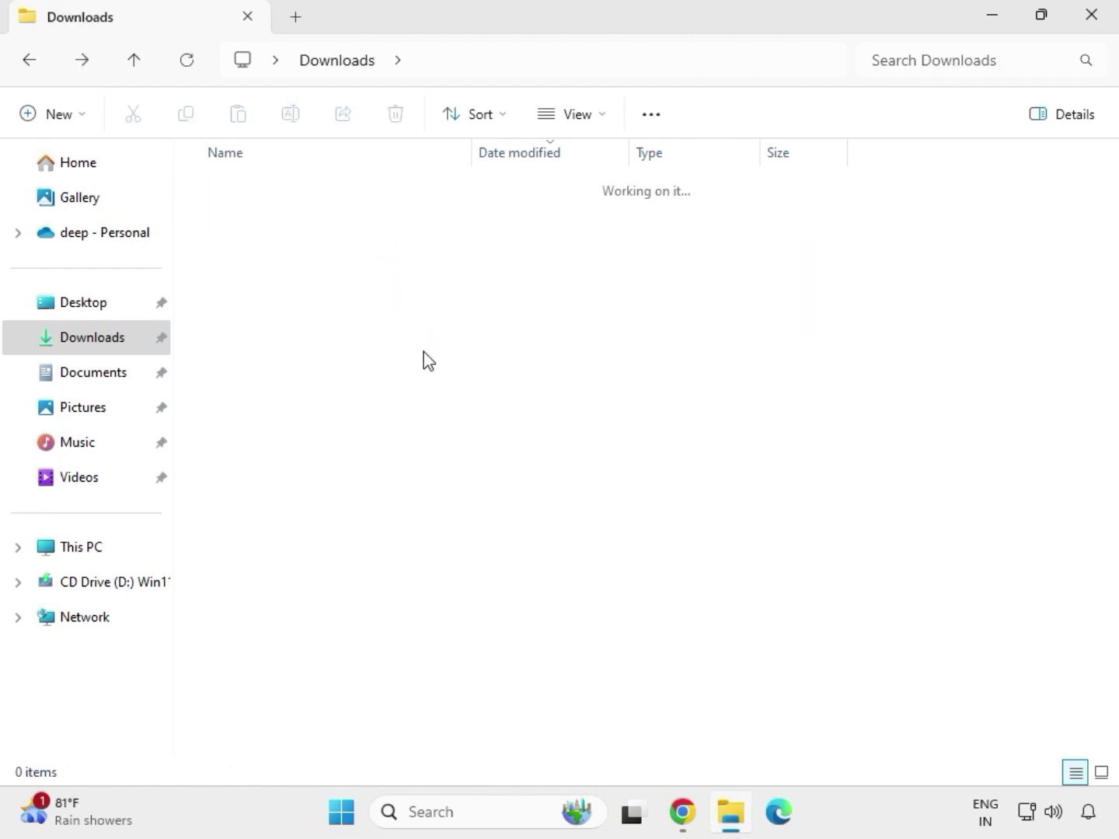
{"action": "double_click", "coordinate": [416, 372]}
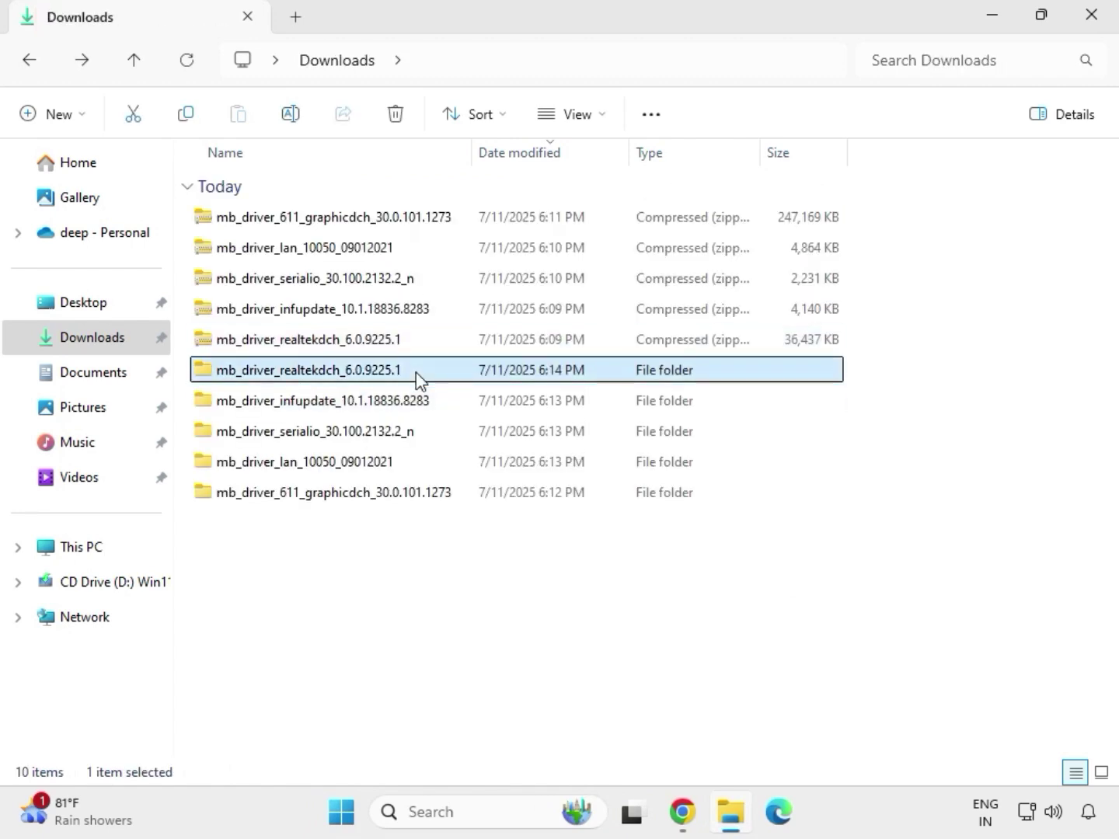
{"action": "left_click", "coordinate": [345, 67]}
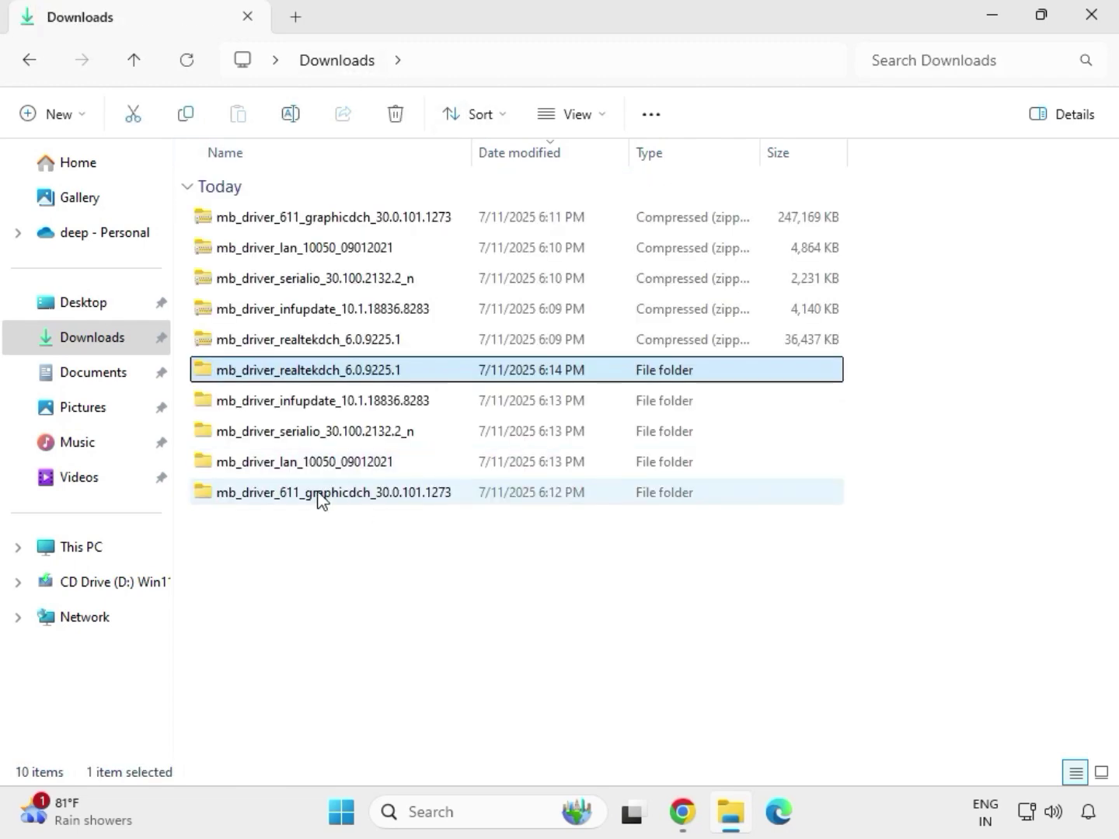
{"action": "left_click", "coordinate": [322, 497]}
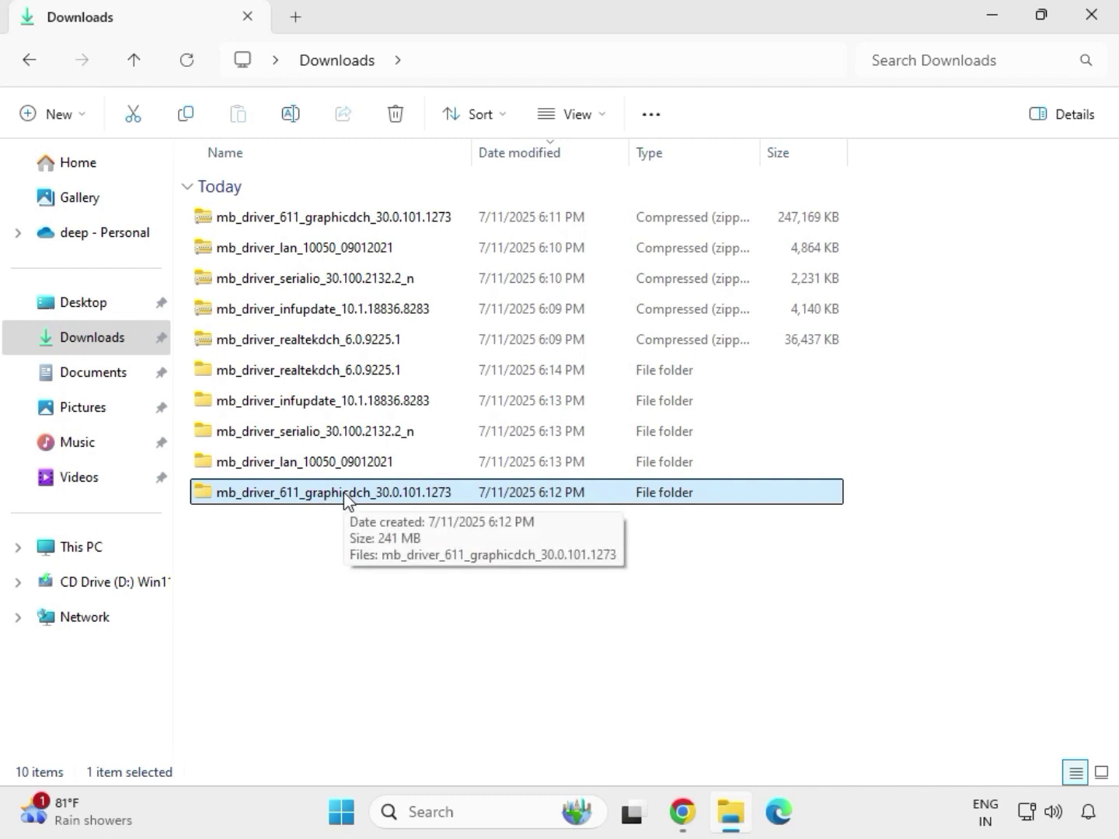
{"action": "double_click", "coordinate": [345, 499]}
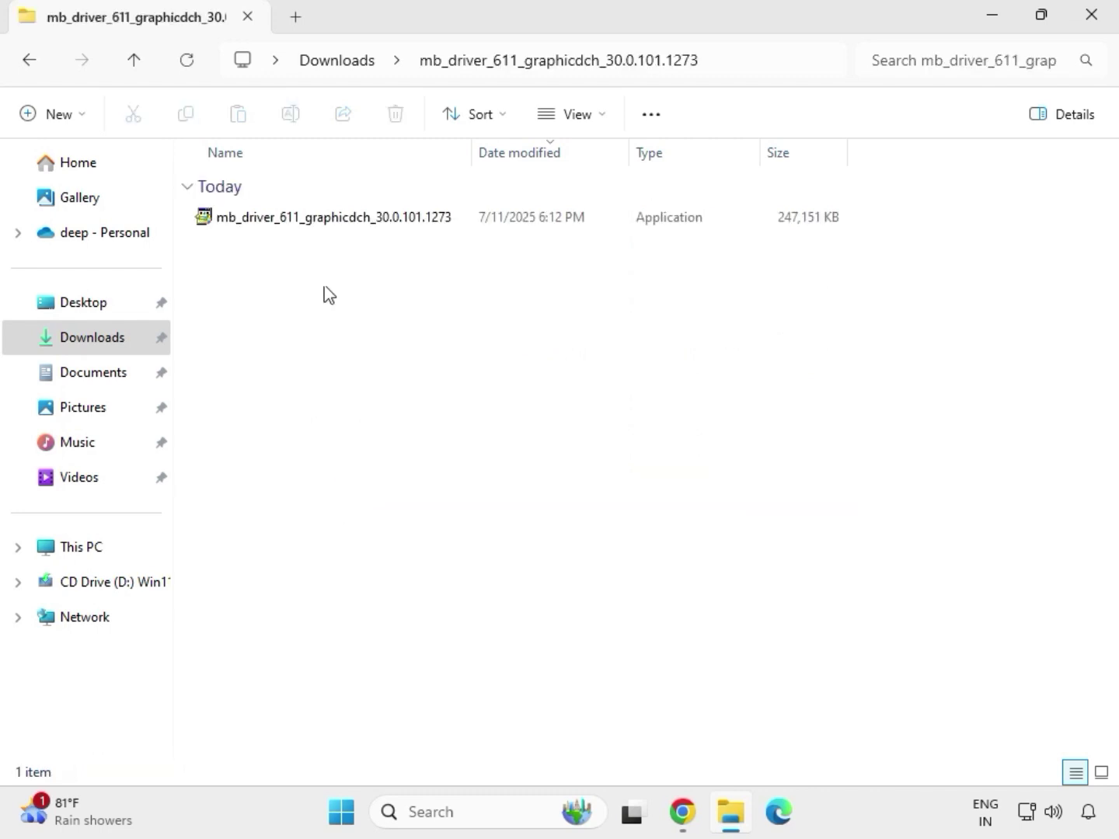
{"action": "left_click", "coordinate": [310, 221]}
{"action": "right_click", "coordinate": [311, 221]}
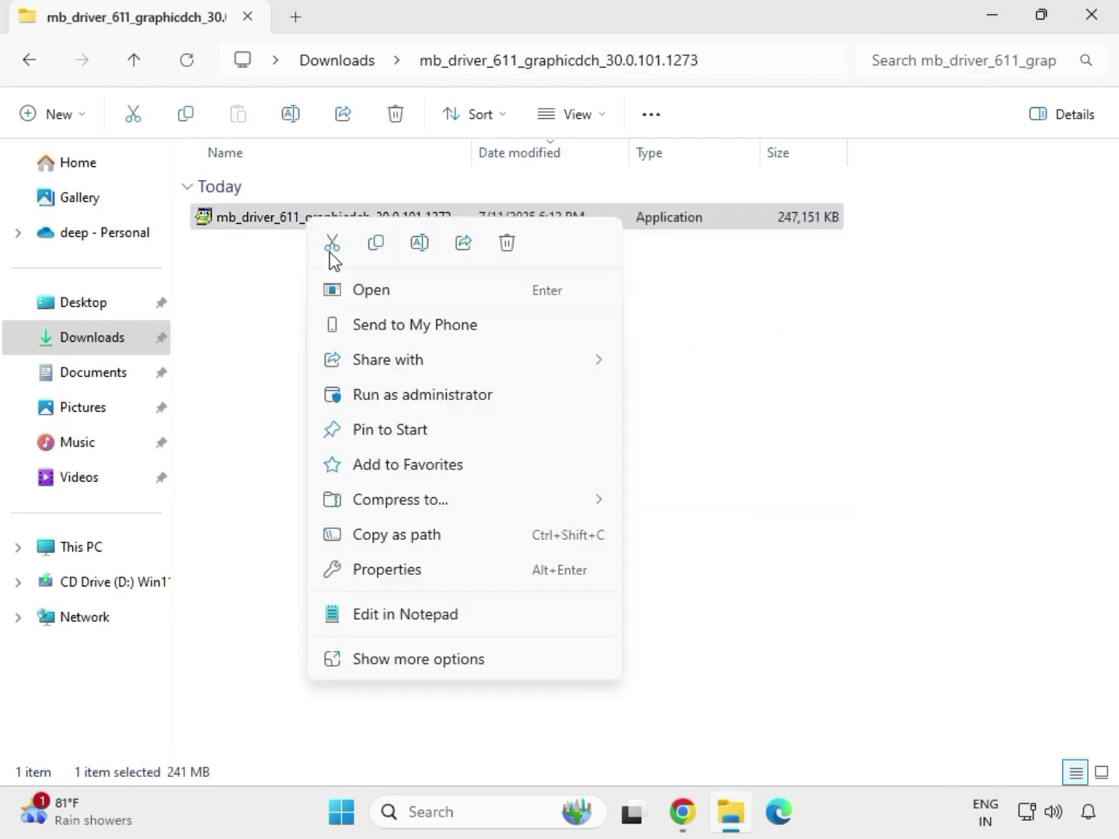
{"action": "left_click", "coordinate": [429, 396]}
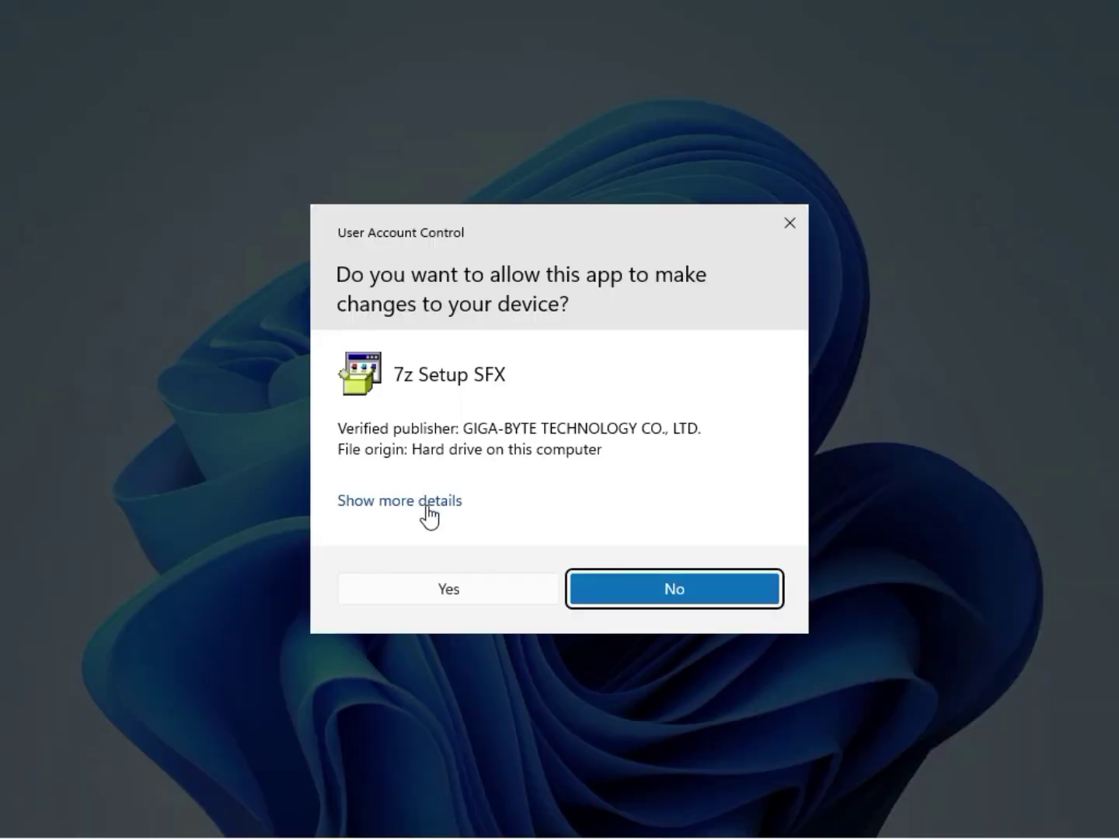
{"action": "left_click", "coordinate": [432, 593]}
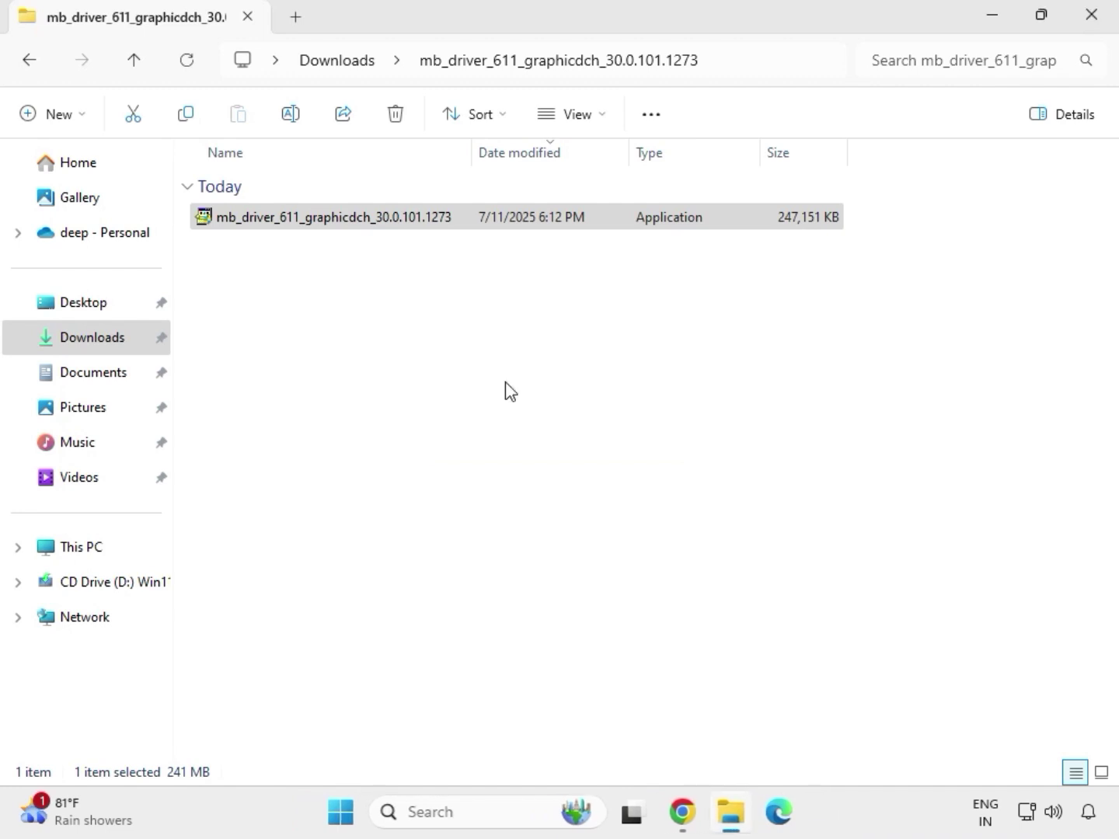
Step: Run Setup as administrator from the 9225.1_UAD_Win10_Win11 subfolder of the extracted mb_driver_realtekdch_6.0.9225.1 folder, allowing it to make changes
{"action": "left_click", "coordinate": [347, 59]}
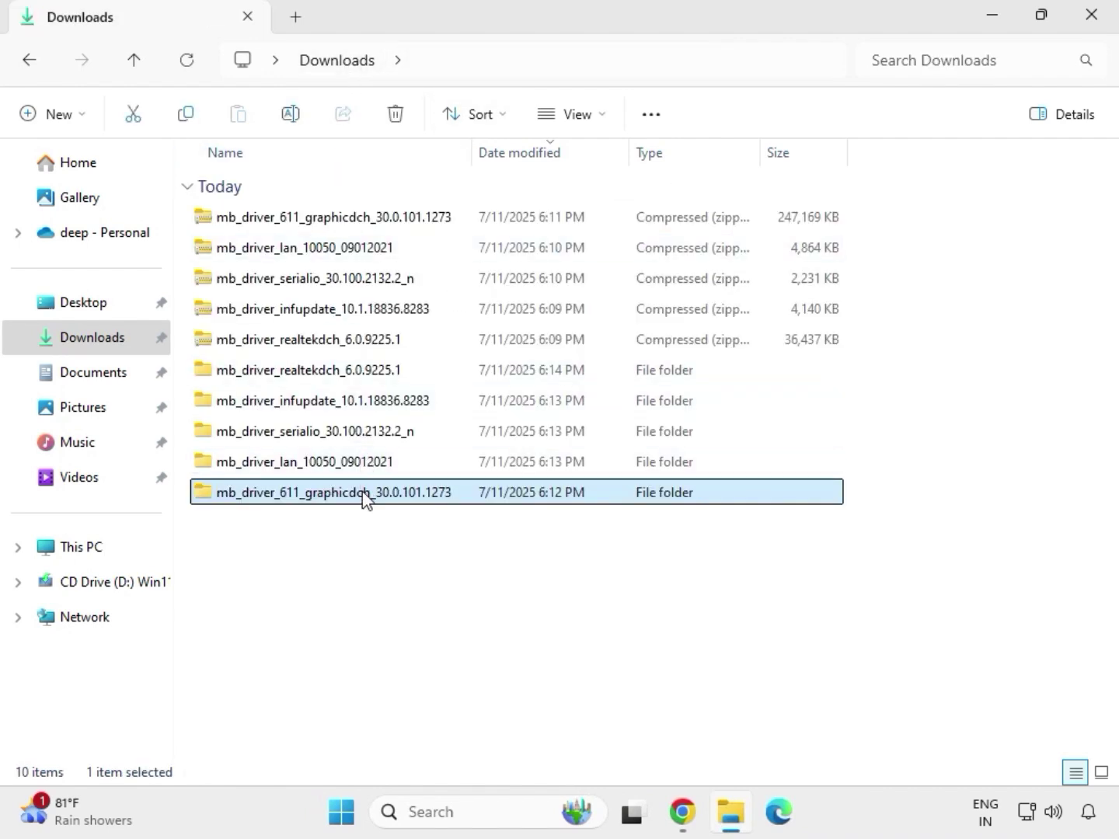
{"action": "left_click", "coordinate": [343, 371]}
{"action": "double_click", "coordinate": [342, 371]}
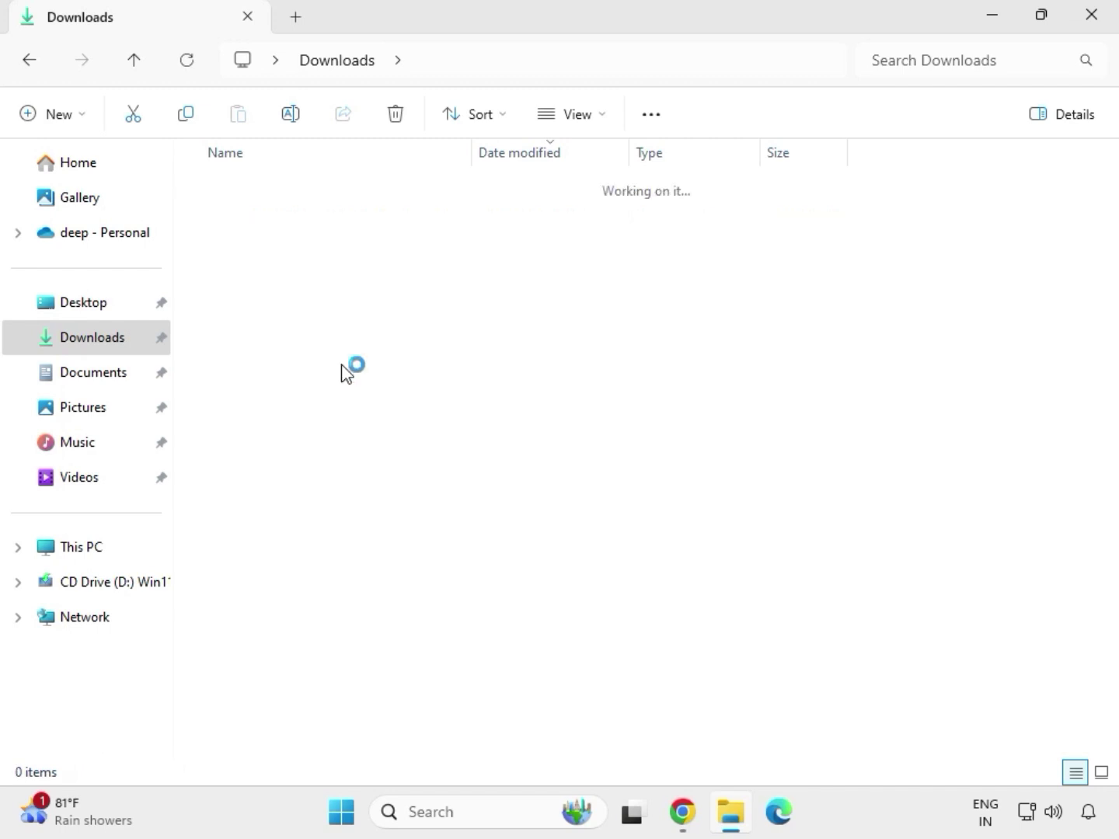
{"action": "double_click", "coordinate": [327, 218]}
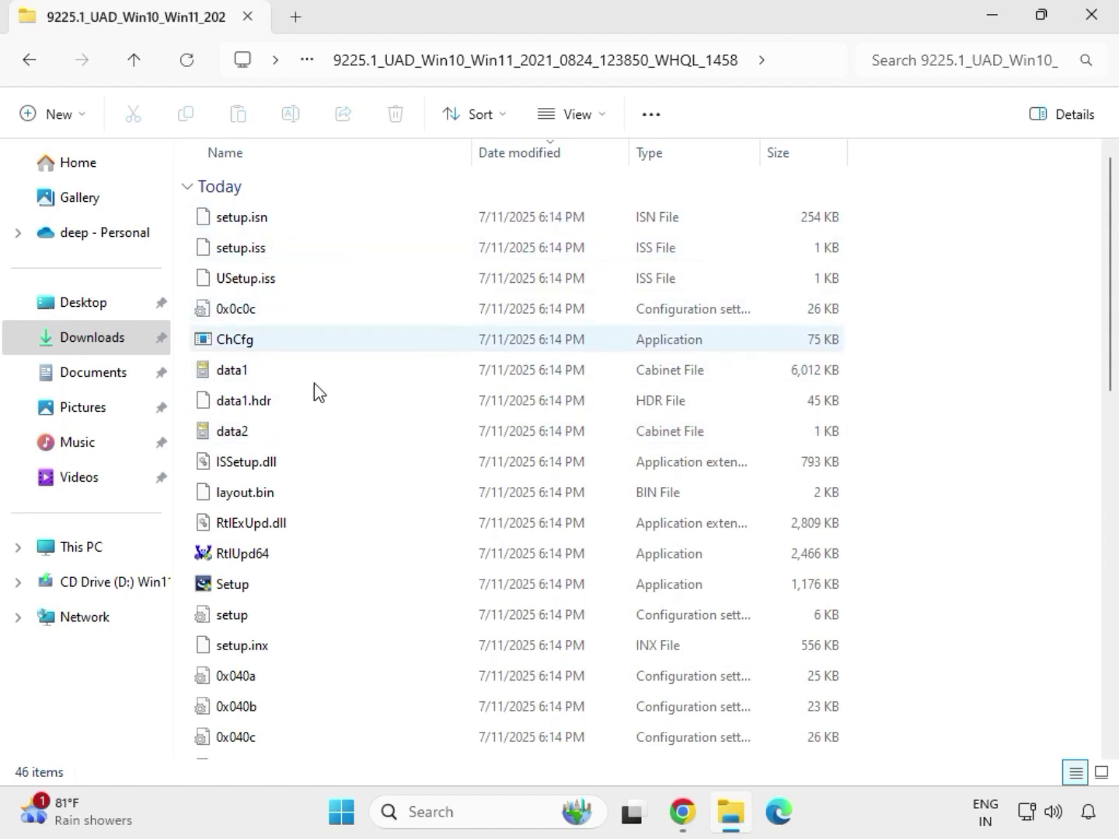
{"action": "left_click", "coordinate": [234, 589]}
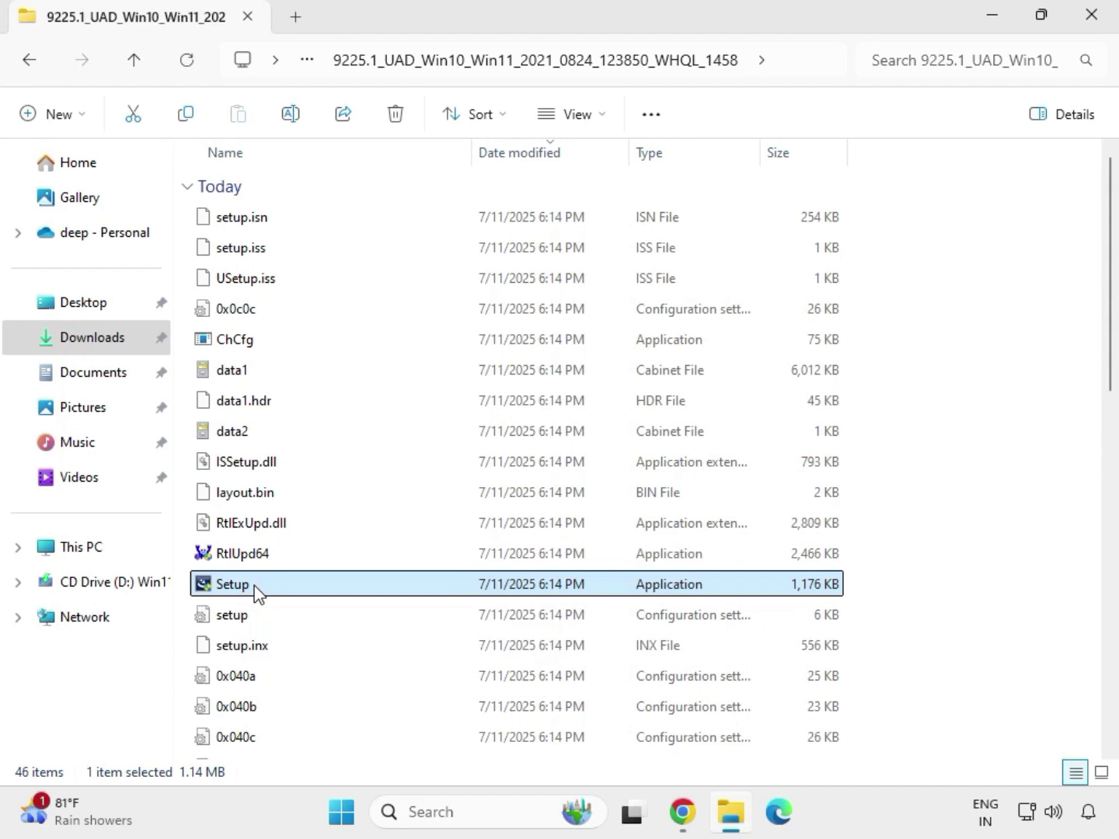
{"action": "right_click", "coordinate": [256, 590]}
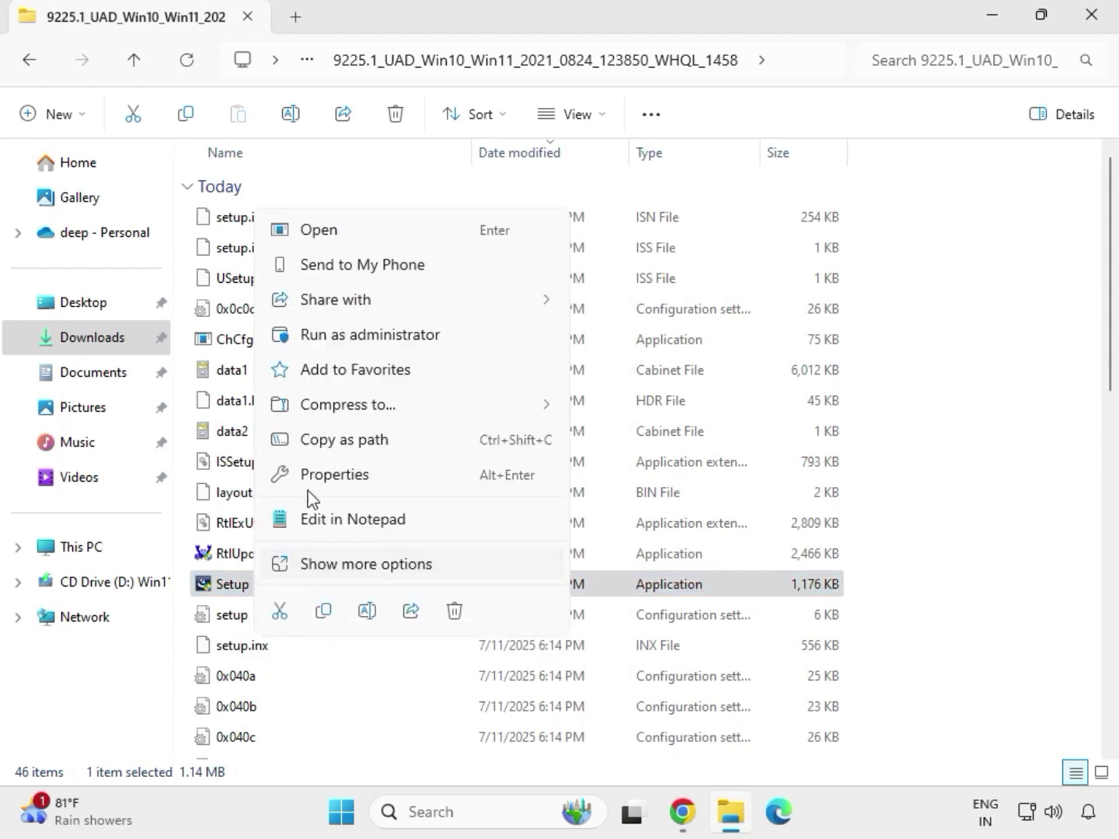
{"action": "left_click", "coordinate": [339, 337]}
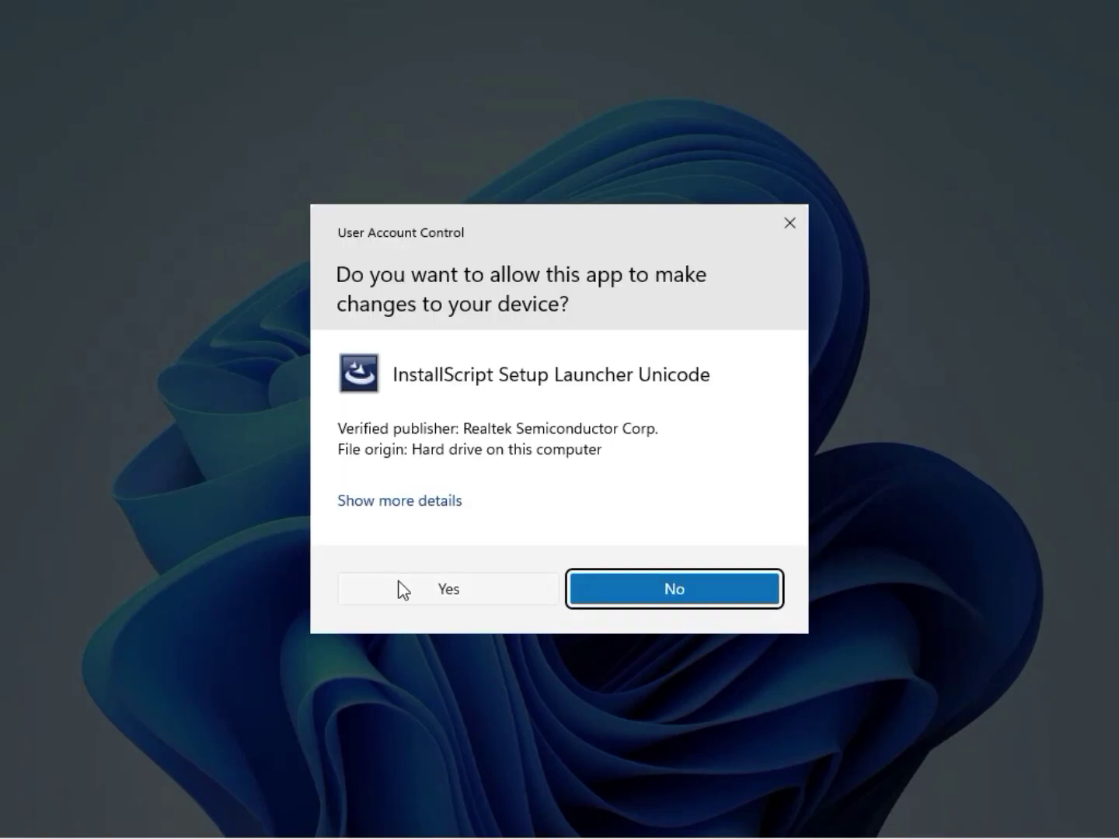
{"action": "left_click", "coordinate": [403, 590]}
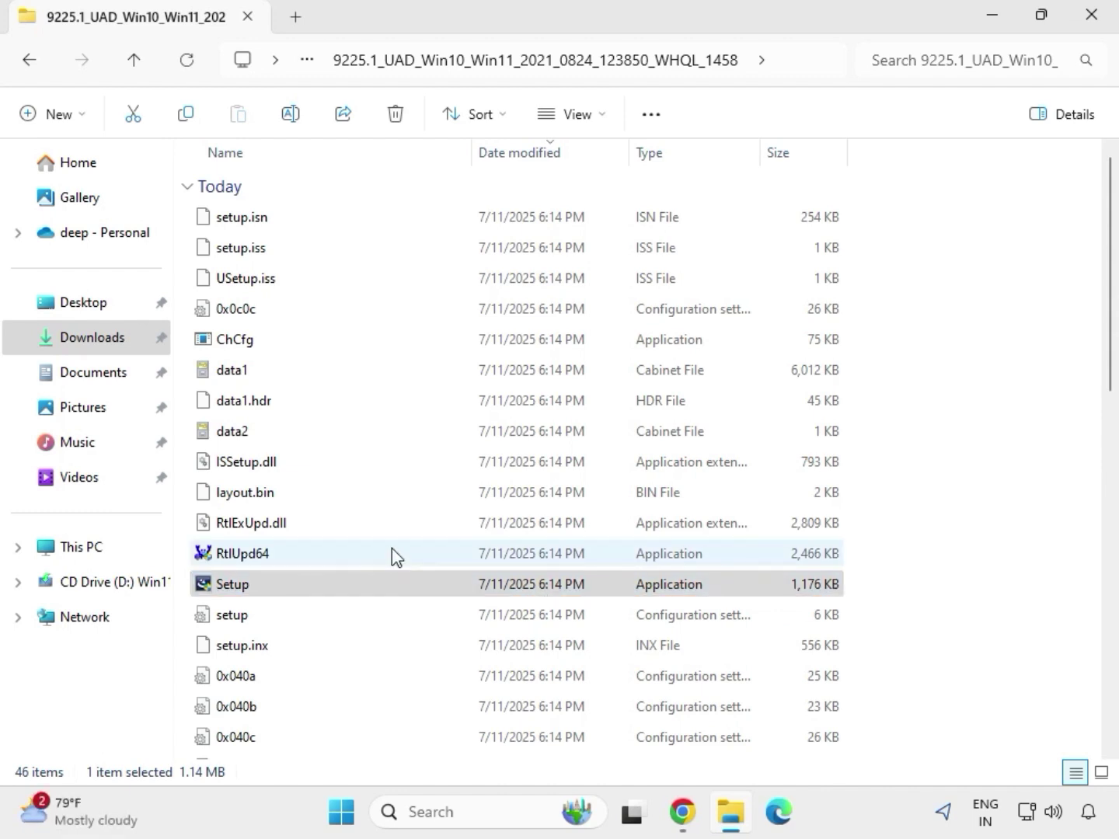
Step: Proceed through the Realtek Audio Driver setup wizard, choose to postpone the computer restart, and finish the wizard
{"action": "mouse_move", "coordinate": [391, 548]}
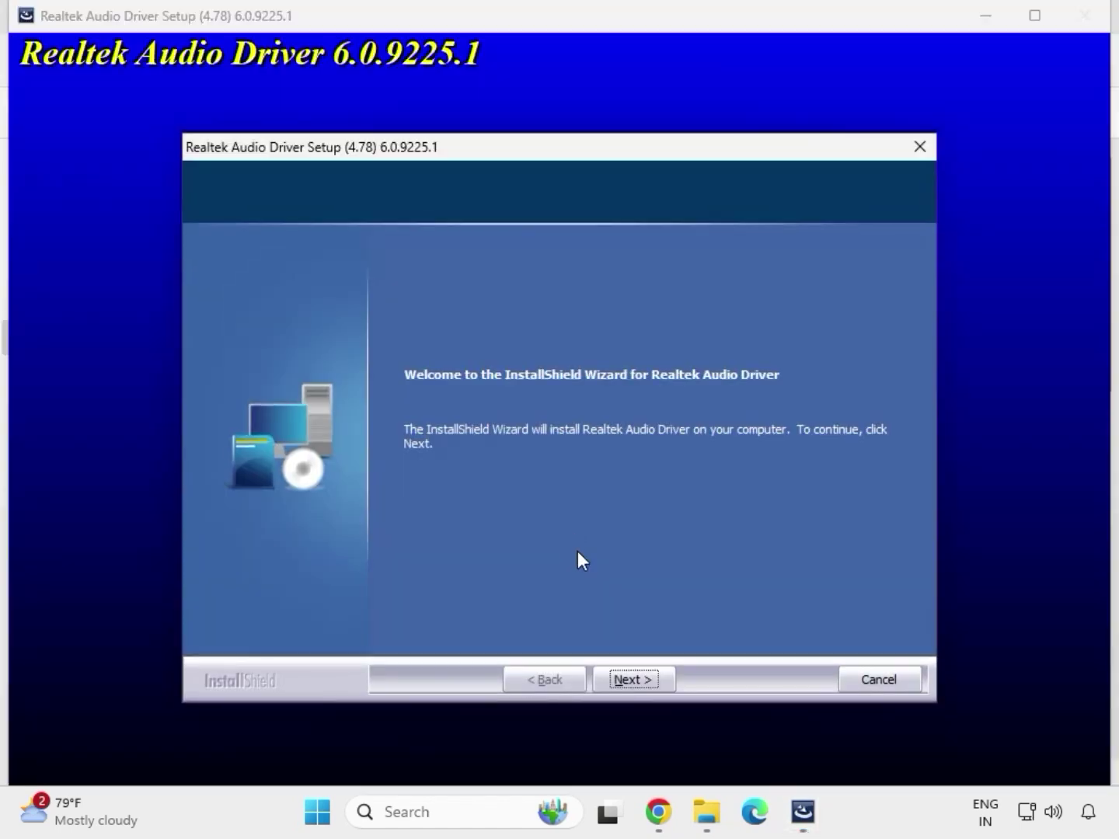
{"action": "left_click", "coordinate": [634, 677]}
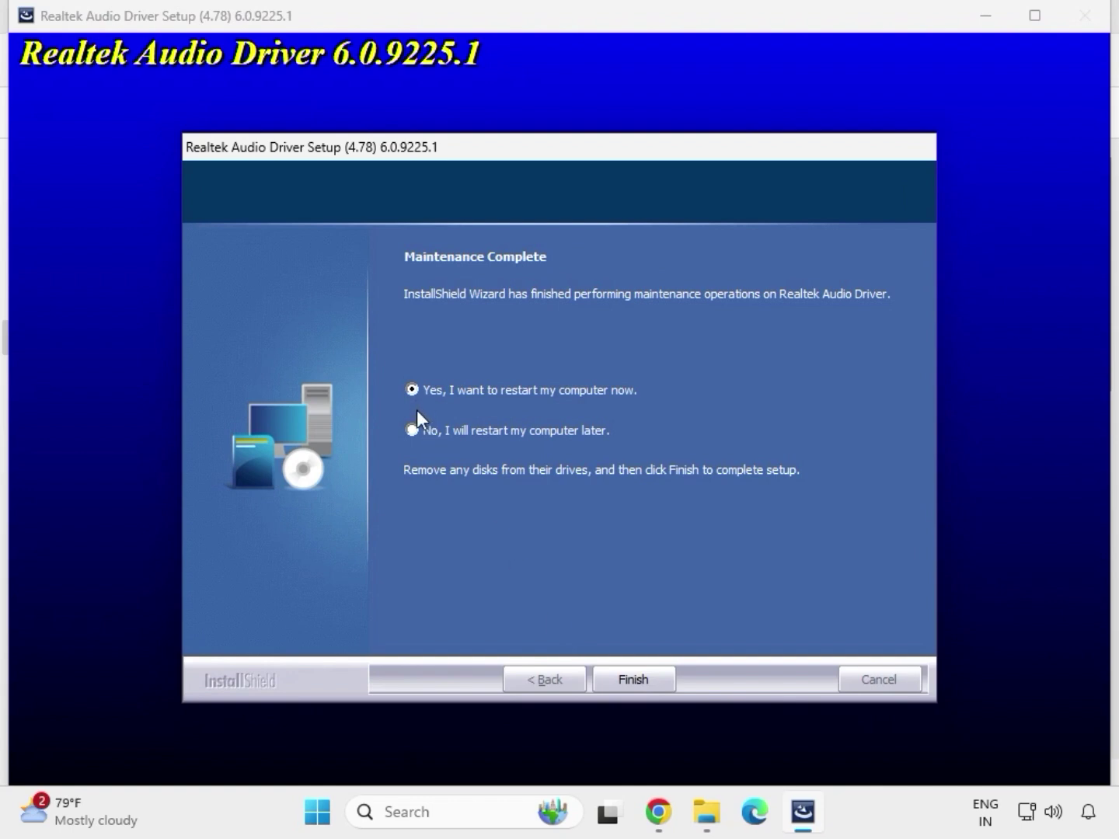
{"action": "left_click", "coordinate": [631, 679]}
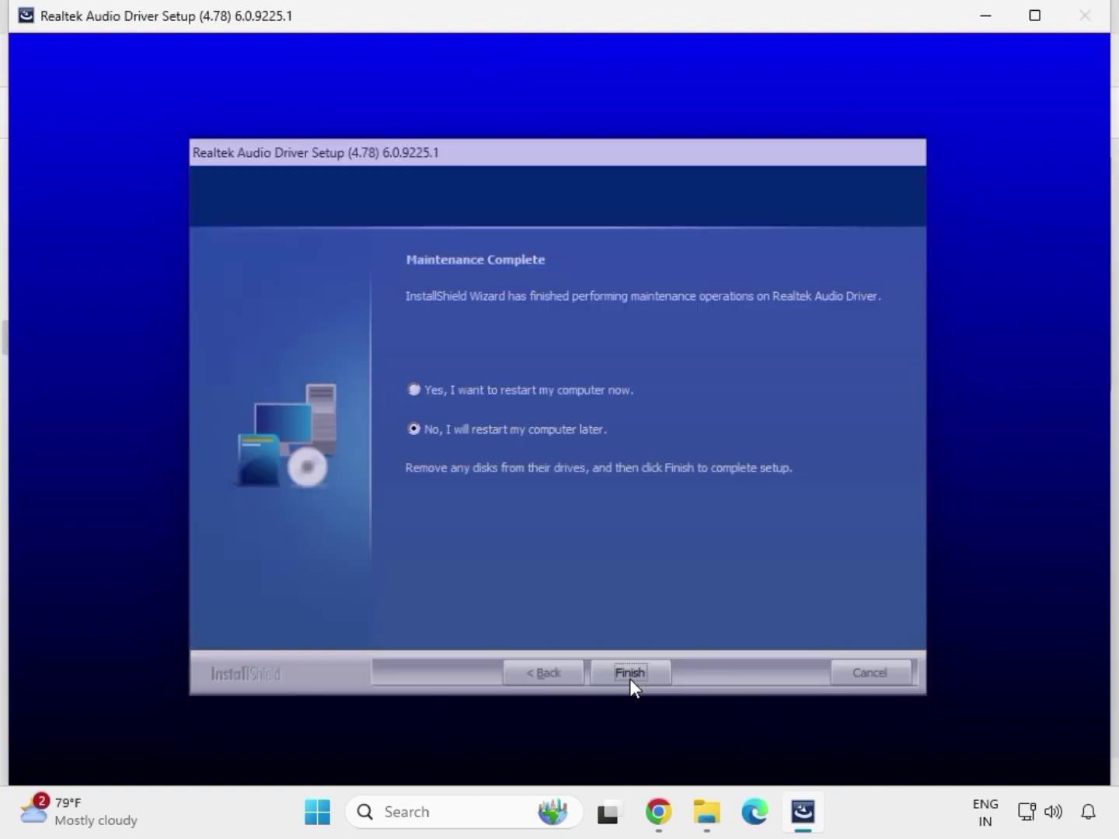